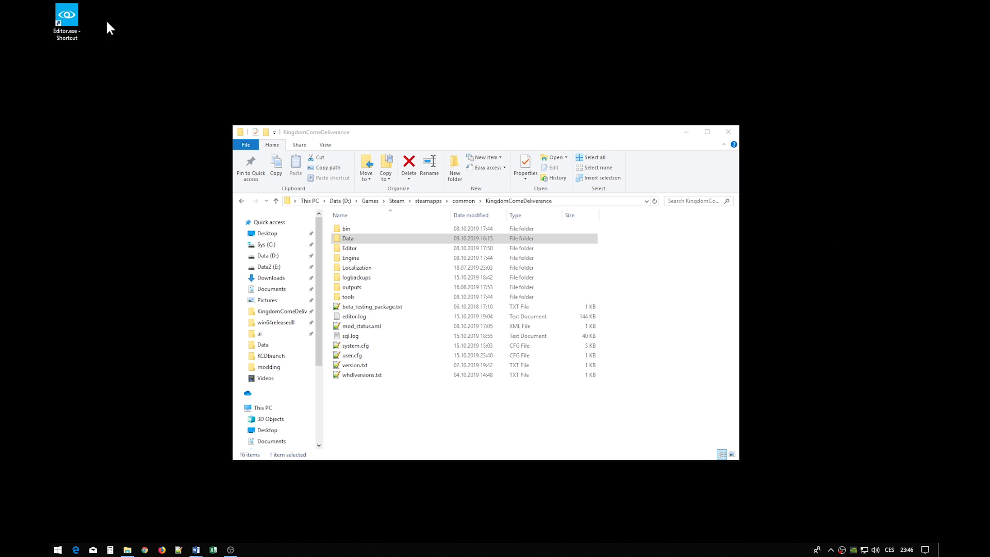
# Locate Editor.exe in the win64releasedll folder inside the game's bin folder and select it.
pyautogui.click(356, 228)
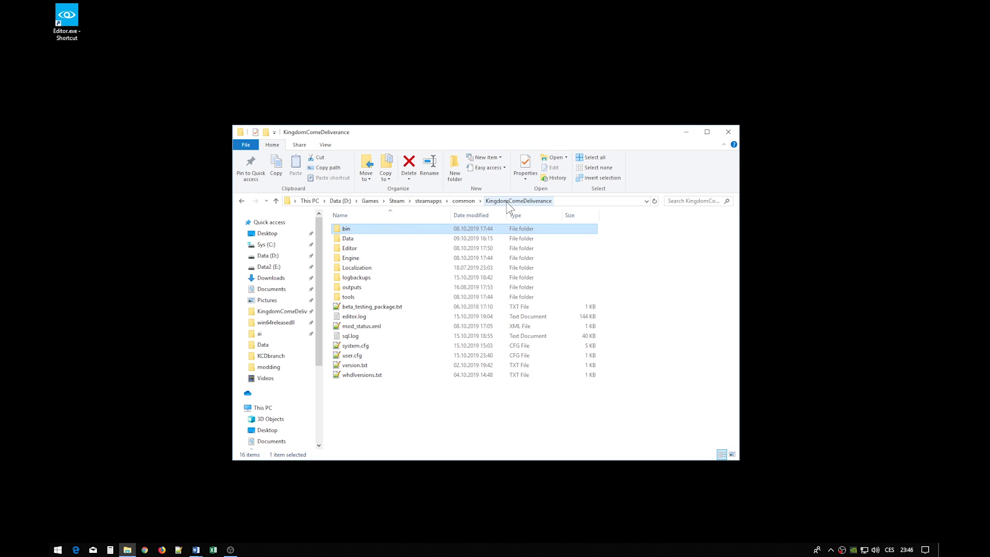
pyautogui.doubleClick(350, 231)
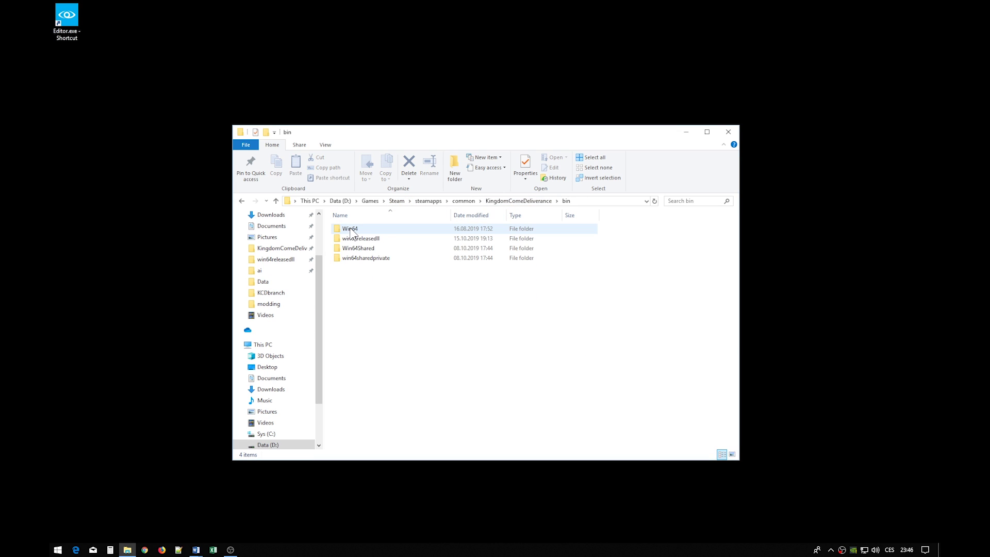
pyautogui.doubleClick(391, 239)
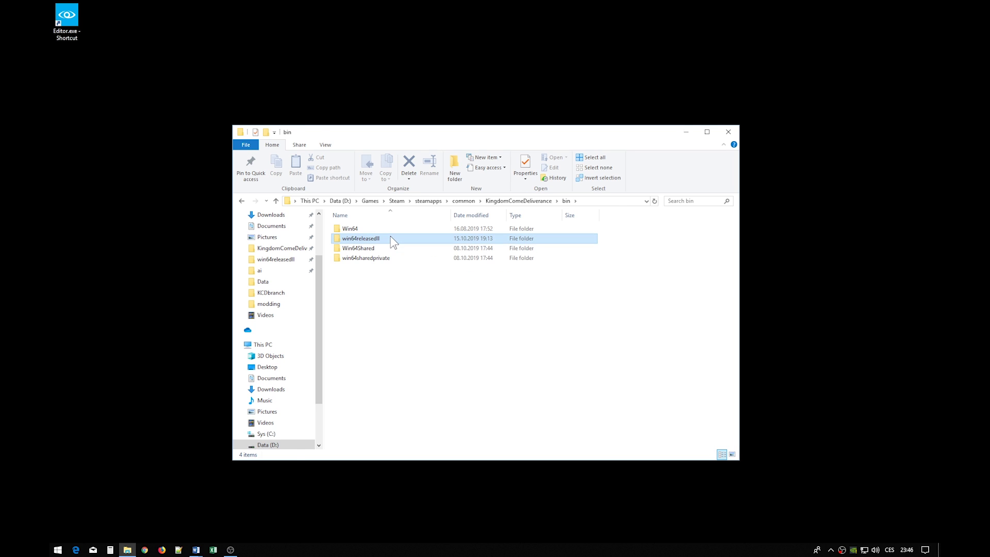
pyautogui.scroll(-5, 425, 337)
pyautogui.scroll(-6, 402, 325)
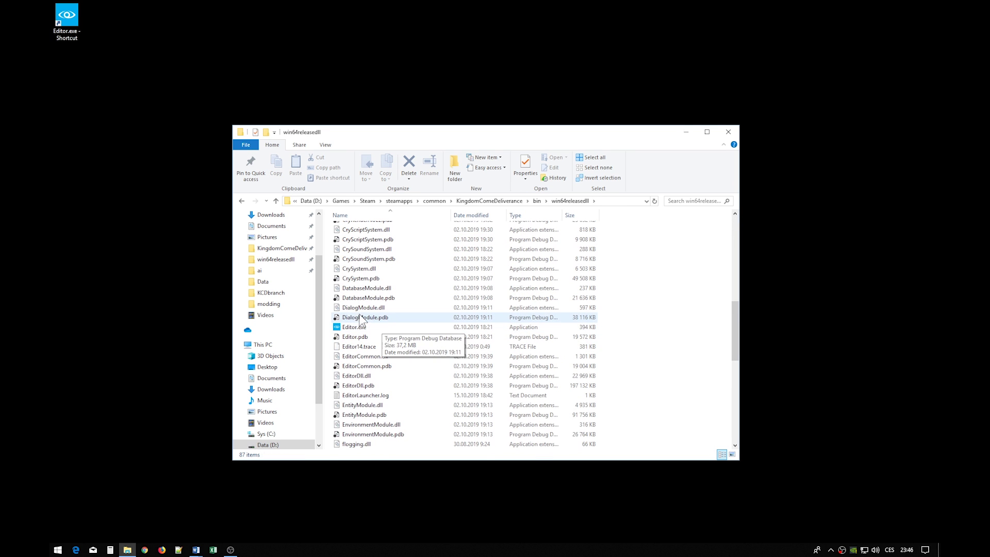
pyautogui.click(355, 327)
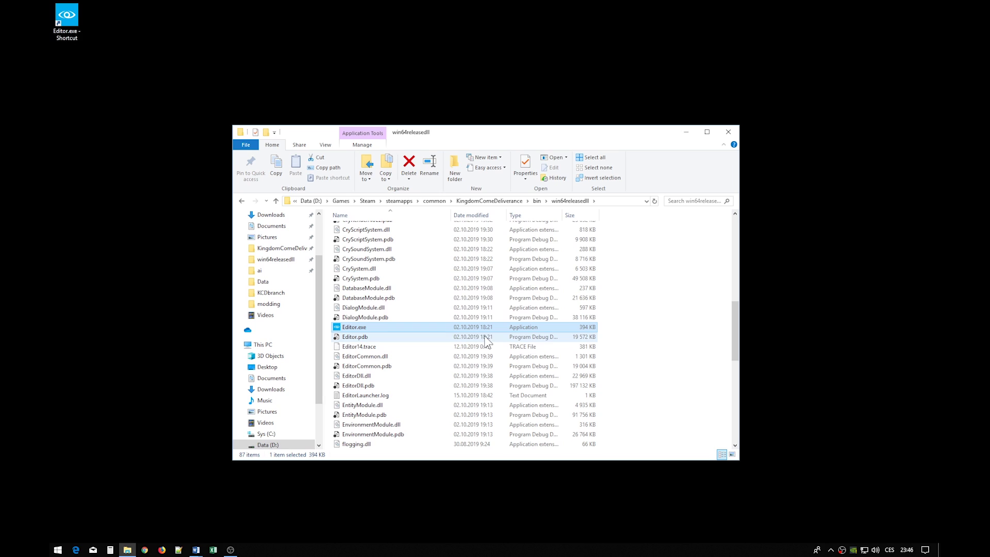
# Open user.cfg from the KingdomComeDeliverance folder, examine its database setup lines, and close it.
pyautogui.click(472, 201)
pyautogui.click(359, 403)
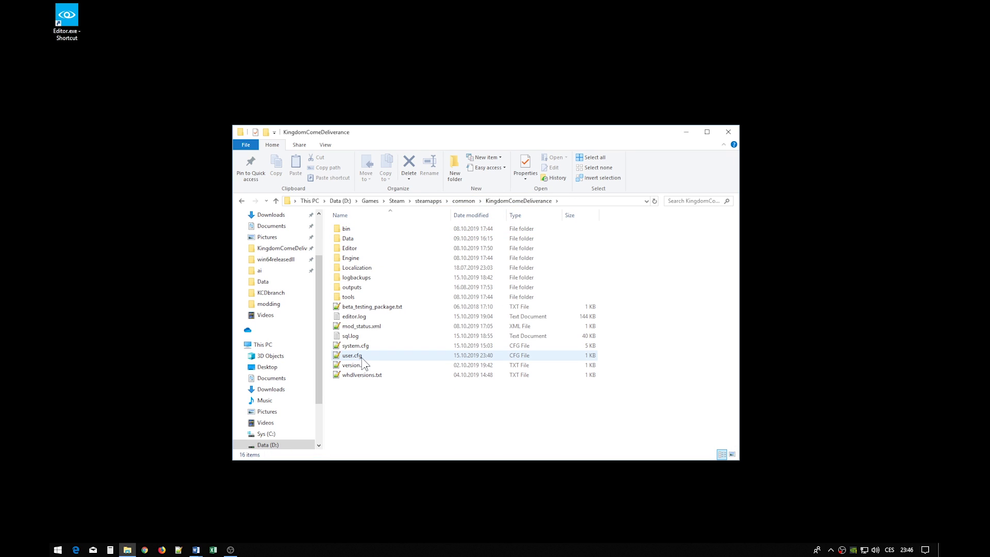
pyautogui.click(373, 355)
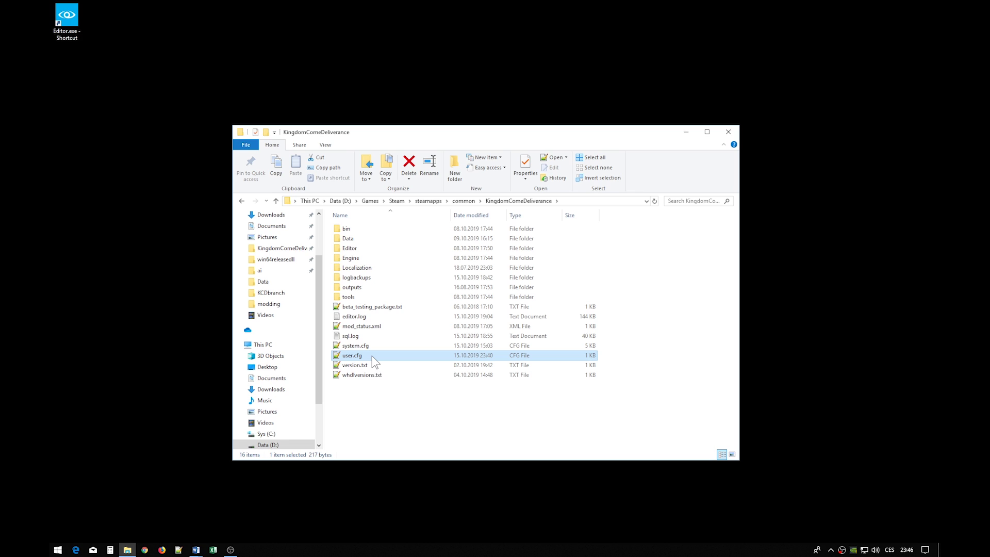
pyautogui.doubleClick(373, 356)
pyautogui.moveTo(222, 125); pyautogui.dragTo(85, 61)
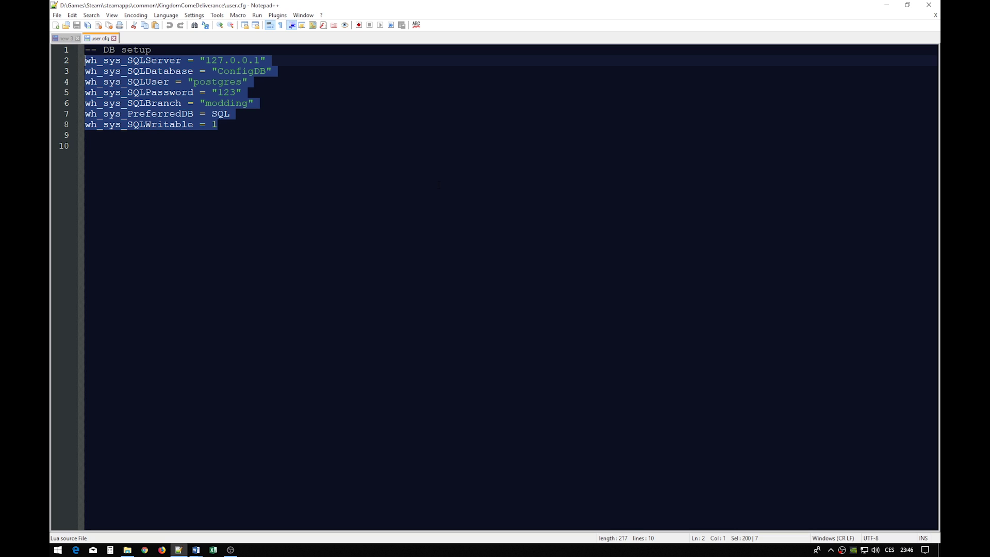
pyautogui.click(929, 5)
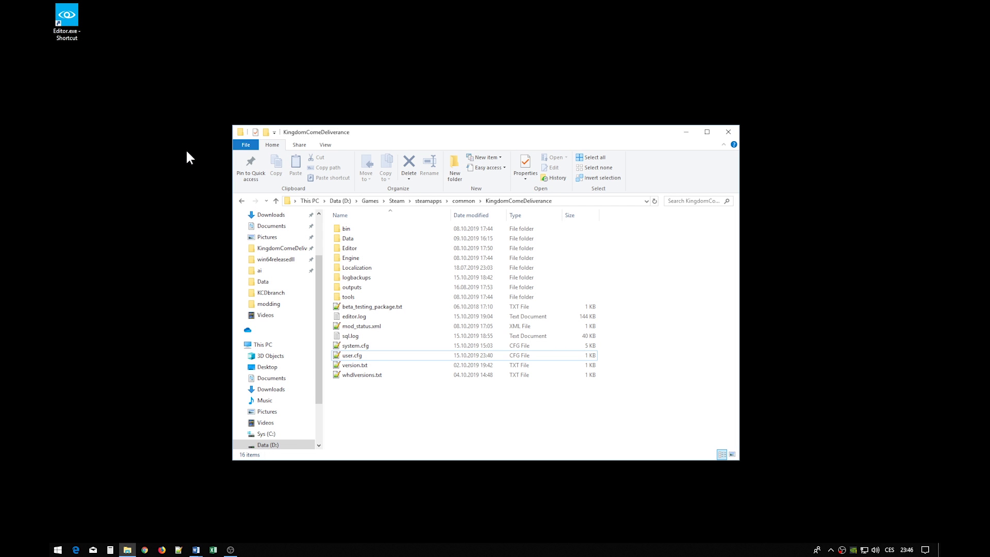
# Launch the CRYENGINE Sandbox editor from its desktop shortcut and dismiss the welcome dialog.
pyautogui.doubleClick(79, 15)
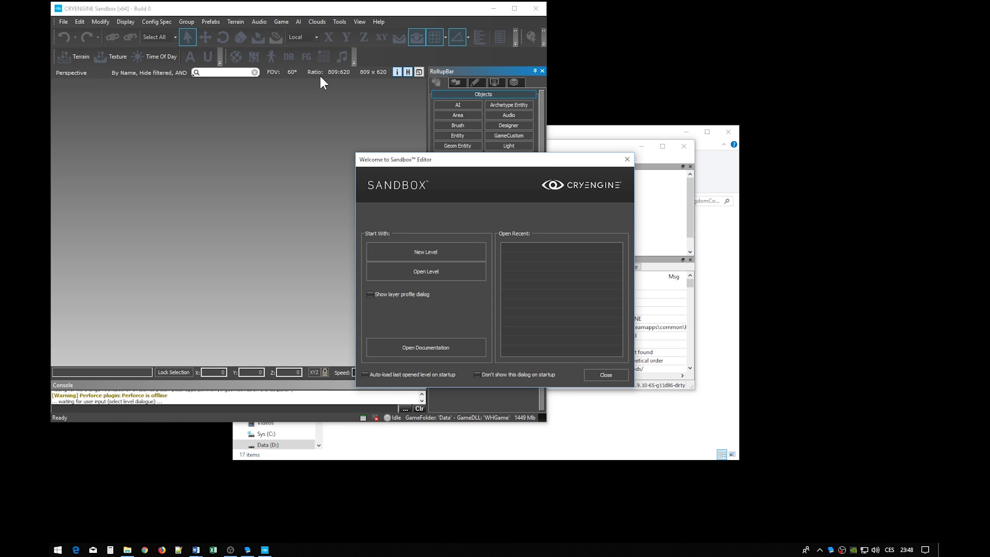
pyautogui.click(607, 375)
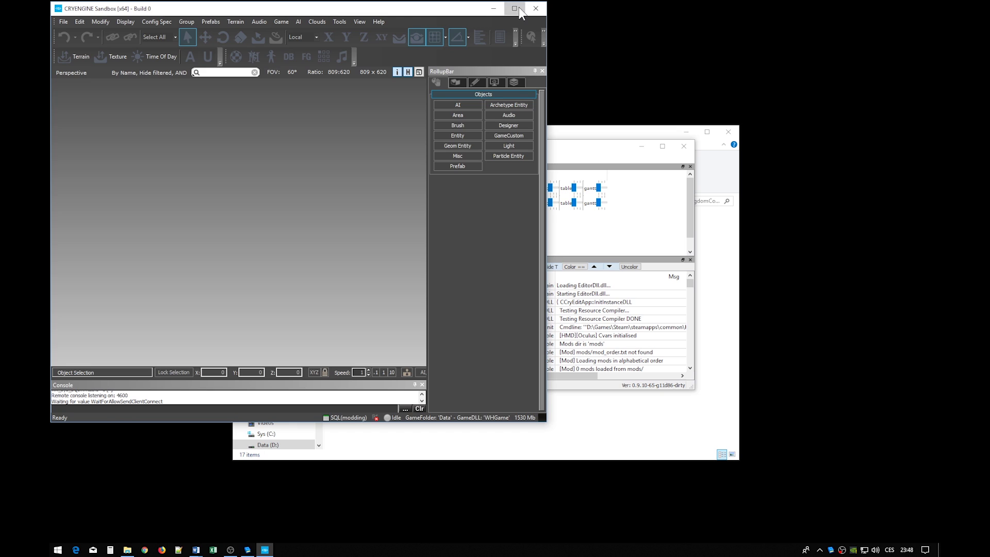
# Maximize the Sandbox window and enlarge the Console and RollupBar areas.
pyautogui.click(519, 7)
pyautogui.moveTo(617, 501); pyautogui.dragTo(665, 382)
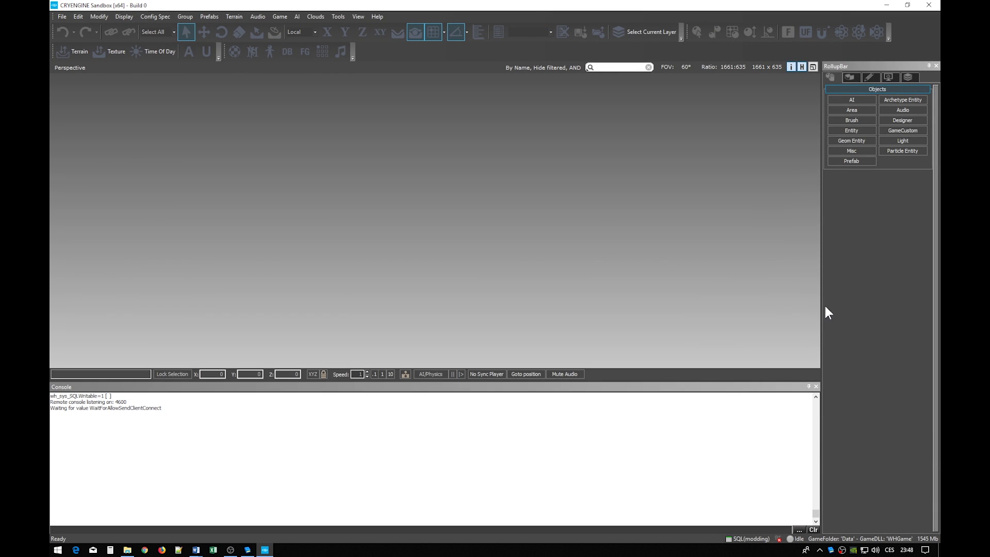
pyautogui.moveTo(822, 305); pyautogui.dragTo(744, 304)
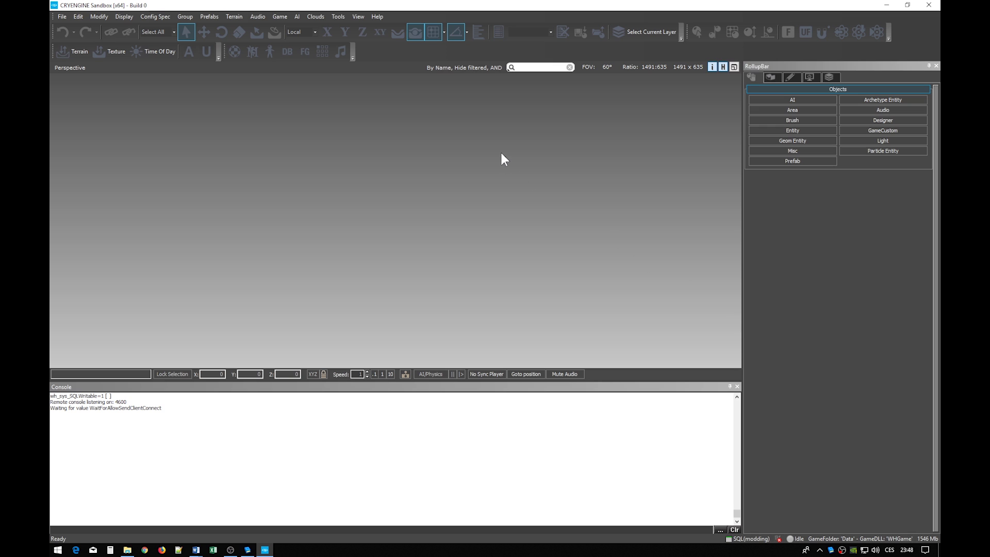
# Open the WH XGEN NPC Editor and WH NPC Editor view panes.
pyautogui.click(357, 15)
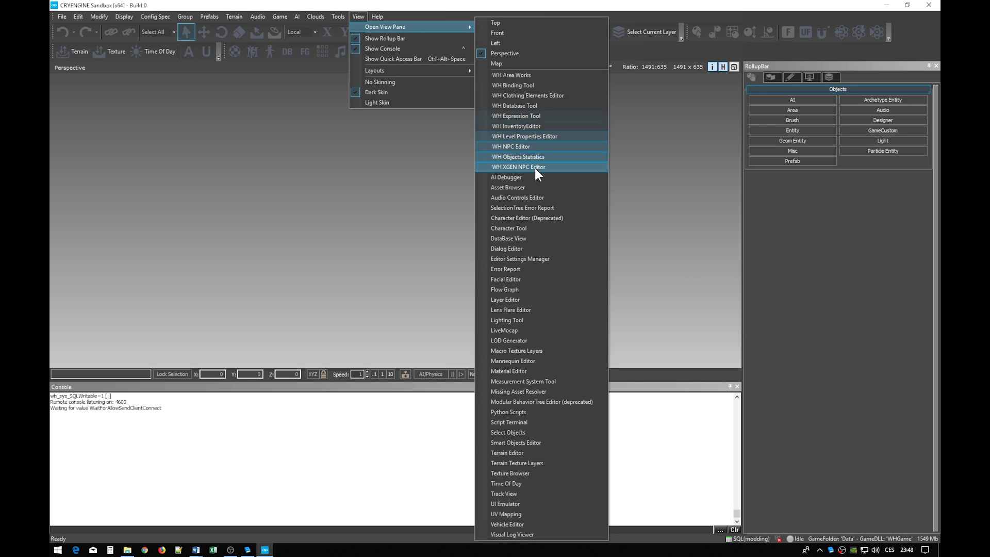
pyautogui.click(352, 21)
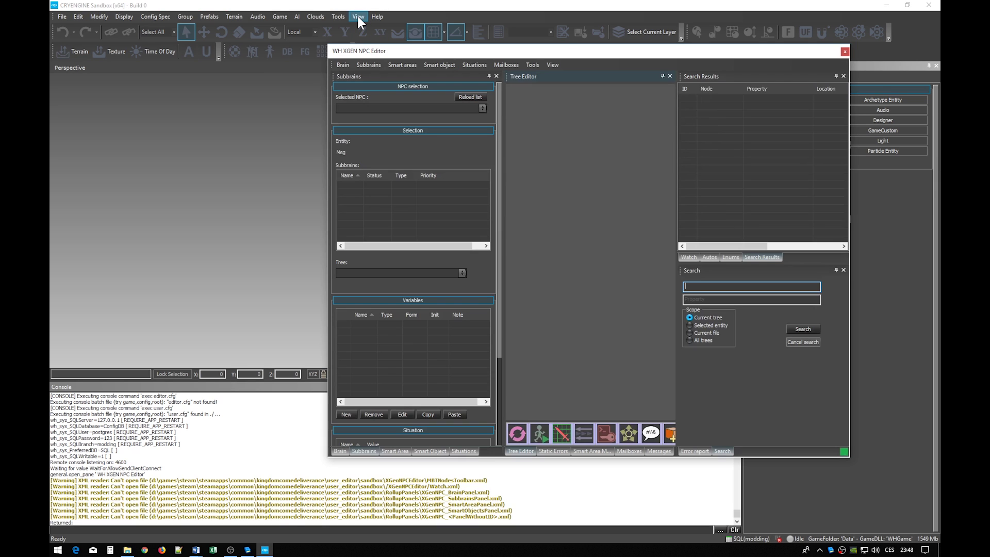
pyautogui.click(358, 17)
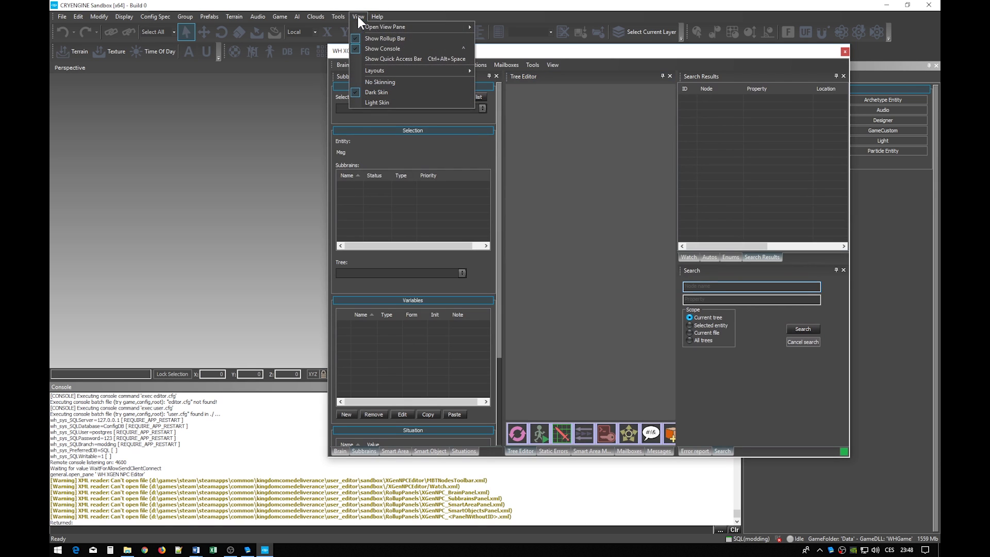
pyautogui.moveTo(403, 27)
pyautogui.click(554, 147)
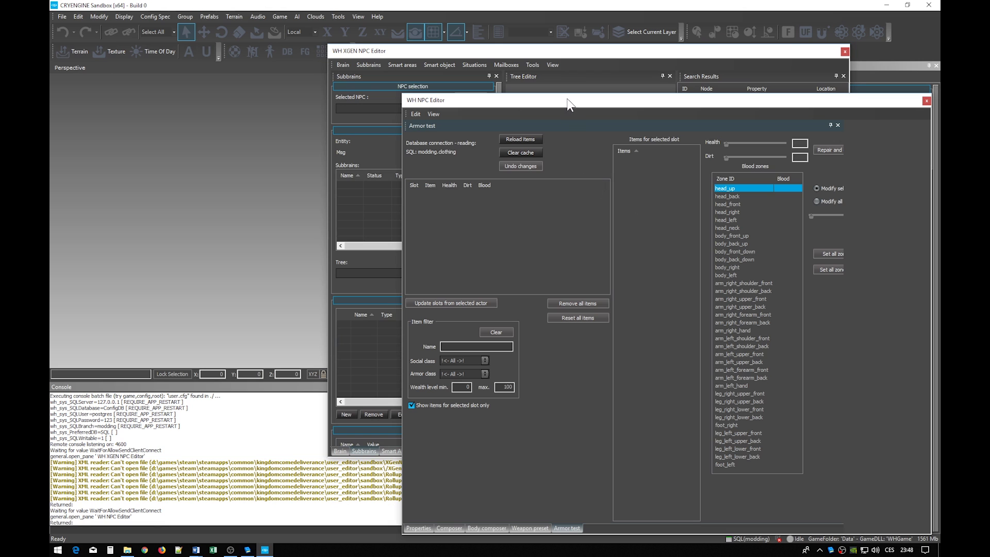
# Dock the WH NPC Editor as a tab in the WH XGEN NPC Editor window and resize the combined window.
pyautogui.moveTo(567, 103); pyautogui.dragTo(590, 258)
pyautogui.moveTo(348, 62); pyautogui.dragTo(128, 10)
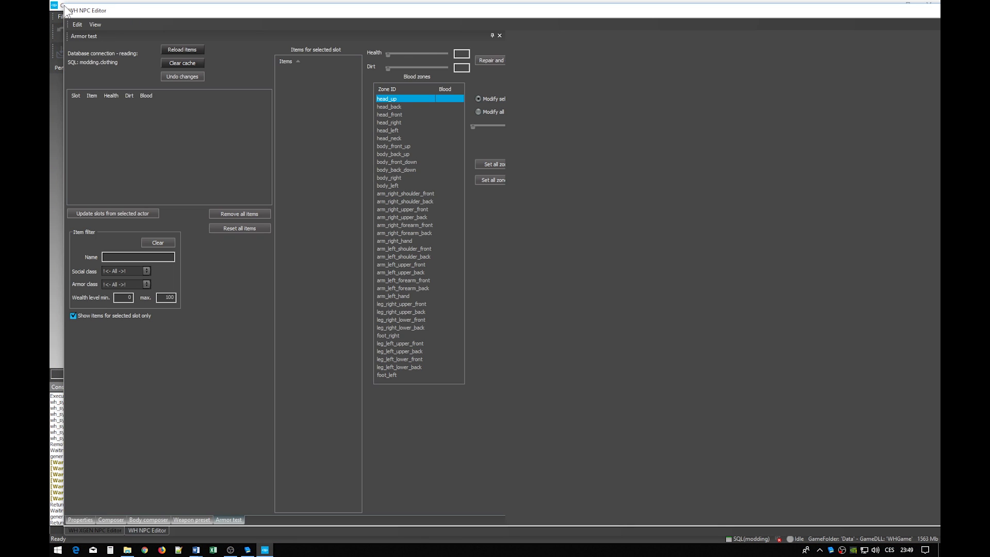
pyautogui.moveTo(64, 4); pyautogui.dragTo(402, 87)
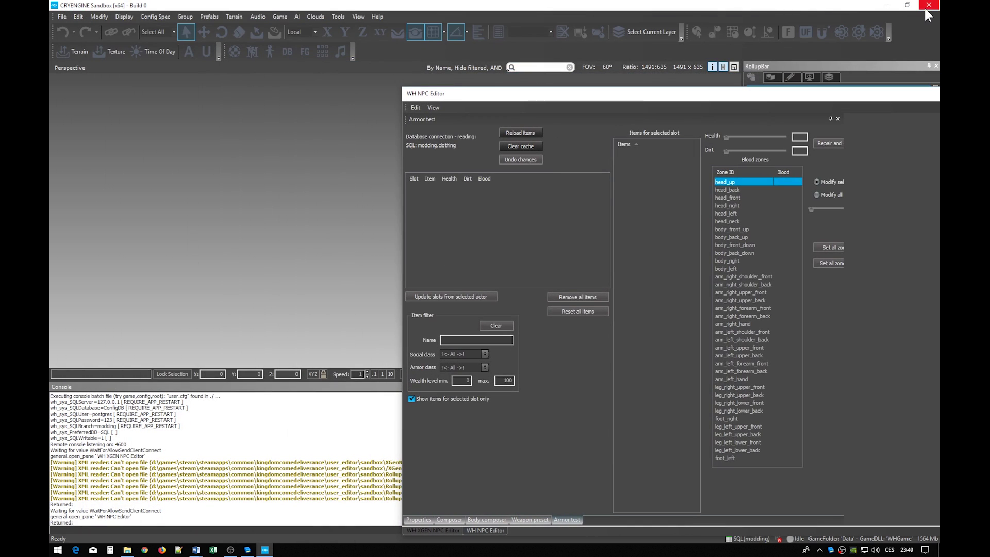
# Restore the main Sandbox window to its smaller size and resize the floating WH NPC Editor window.
pyautogui.click(908, 5)
pyautogui.moveTo(843, 92); pyautogui.dragTo(801, 101)
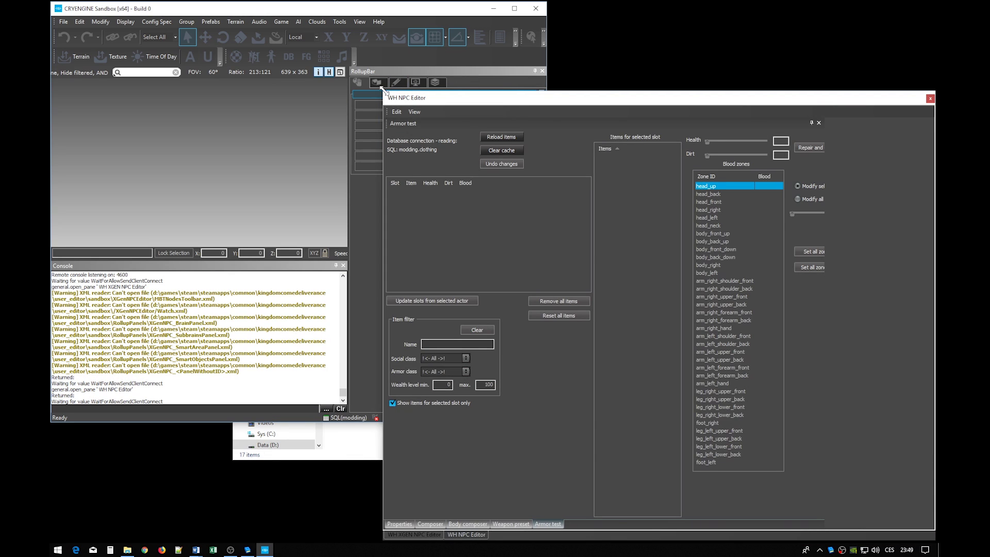
pyautogui.moveTo(383, 90); pyautogui.dragTo(350, 94)
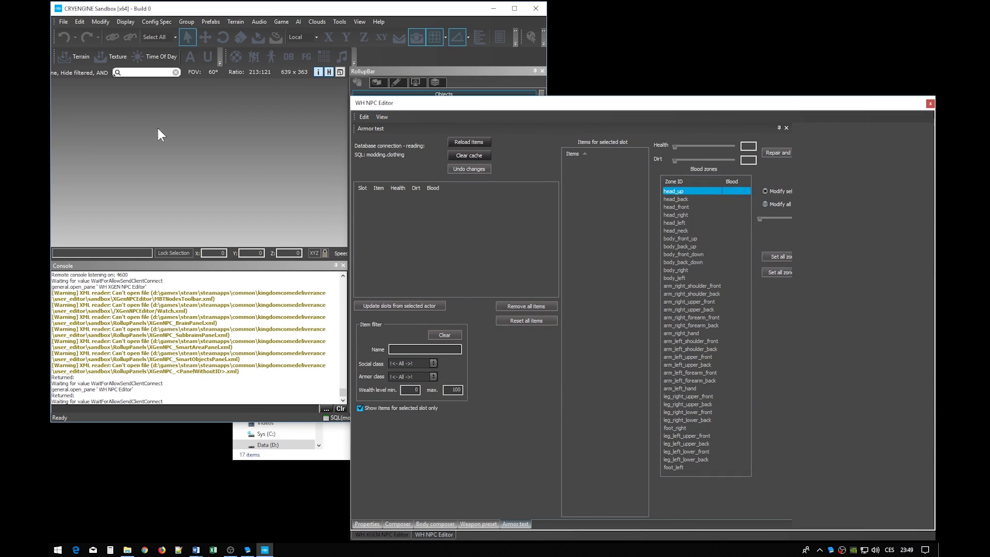
# Search the console variables for "window" and set wh_ed_windowedPanels to 1.
pyautogui.click(326, 409)
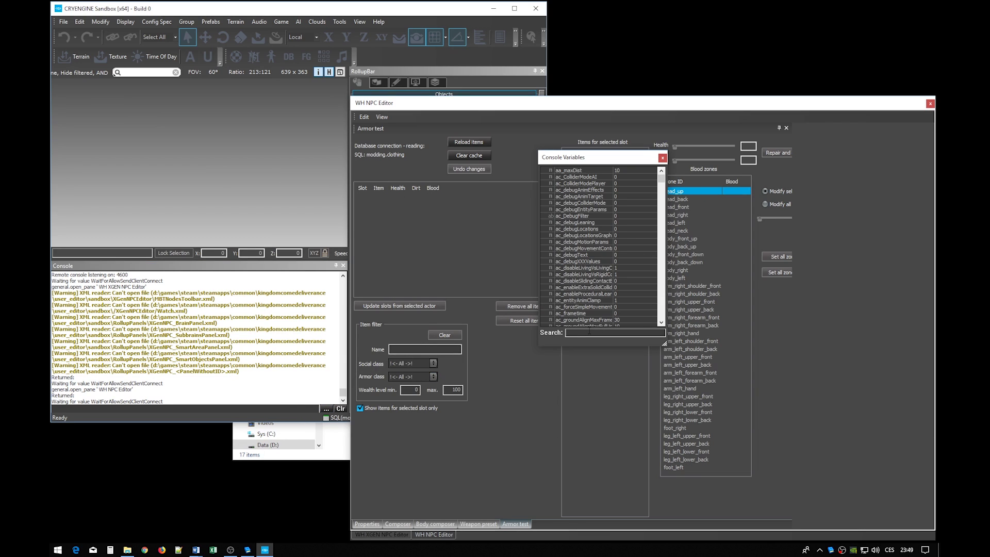
pyautogui.write('widow')
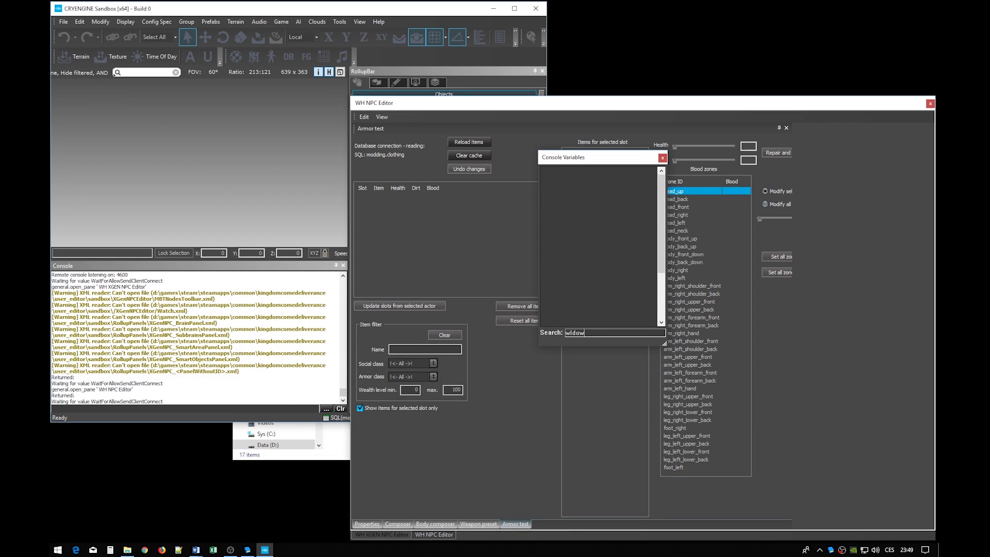
pyautogui.press('BackSpace')
pyautogui.press('BackSpace')
pyautogui.press('BackSpace')
pyautogui.write('ndow')
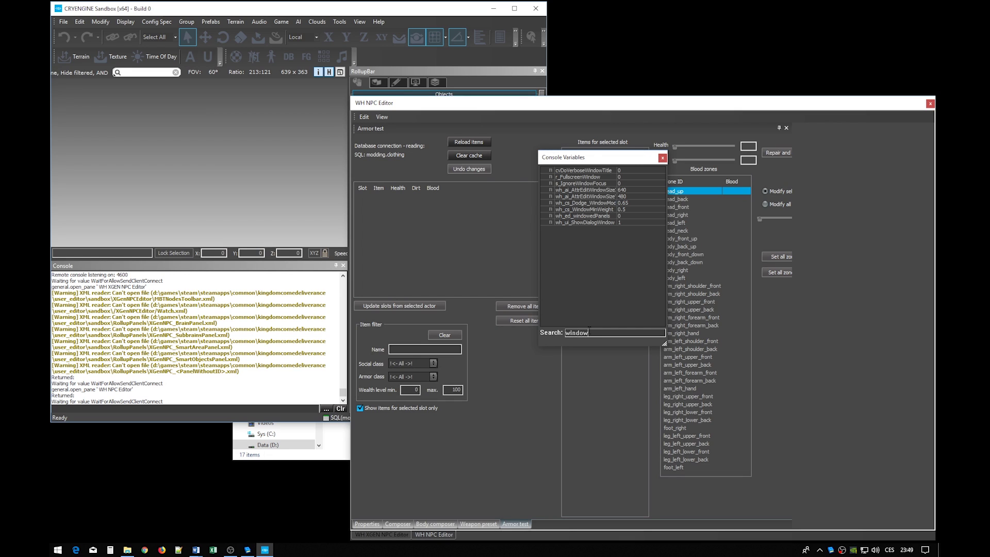
pyautogui.click(627, 215)
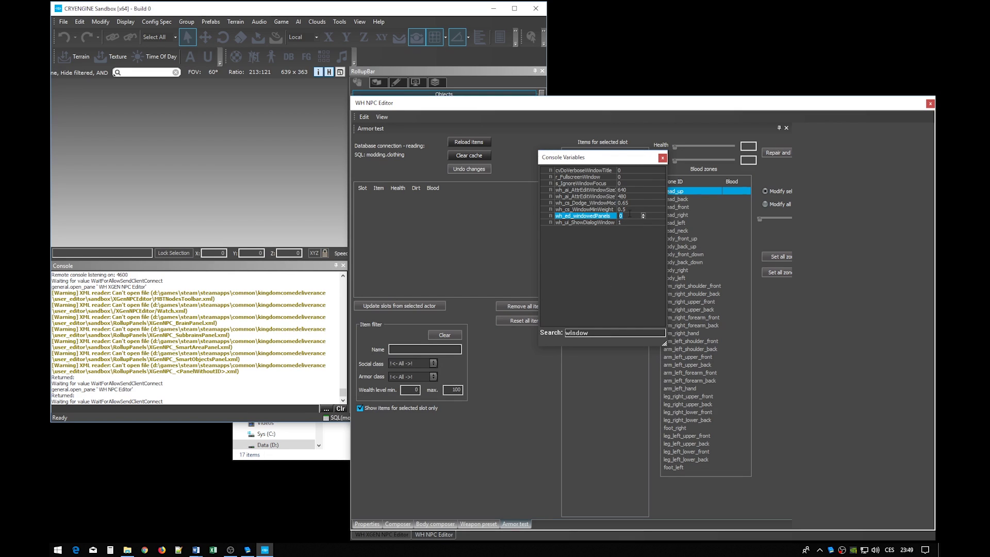
pyautogui.write('1')
# Copy the wh_ed_windowedPanels variable and paste it at the end of user.cfg in Notepad++.
pyautogui.rightClick(599, 215)
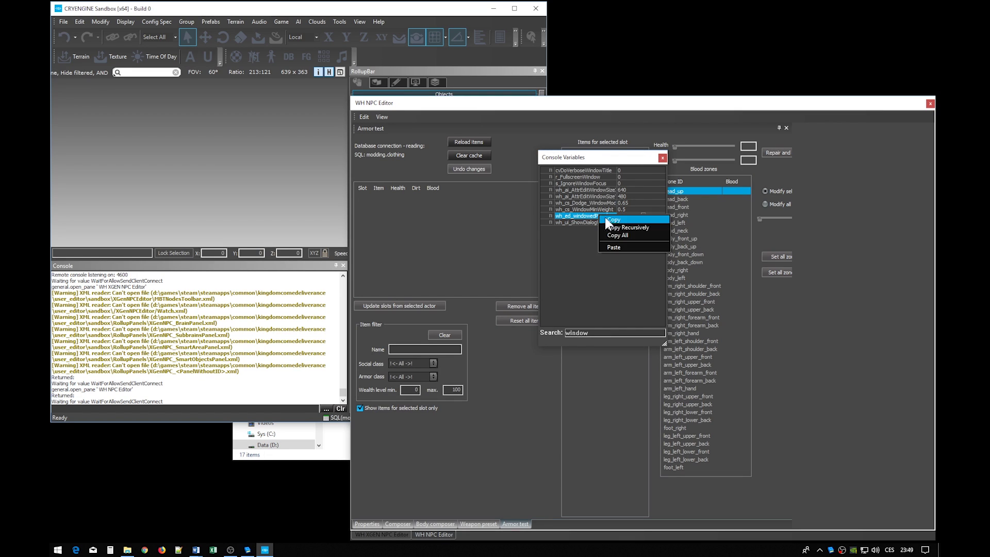
pyautogui.click(609, 219)
pyautogui.click(128, 550)
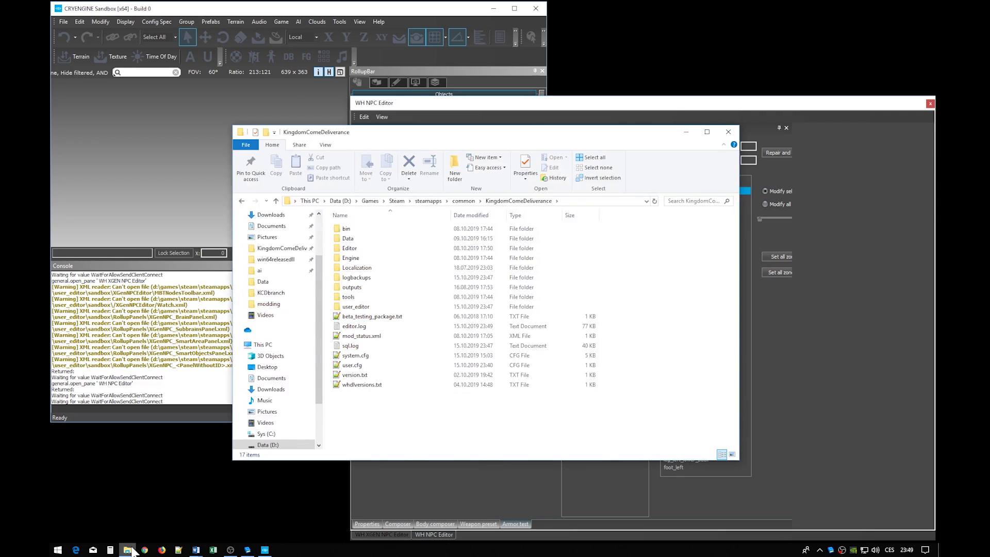
pyautogui.click(179, 549)
pyautogui.click(208, 137)
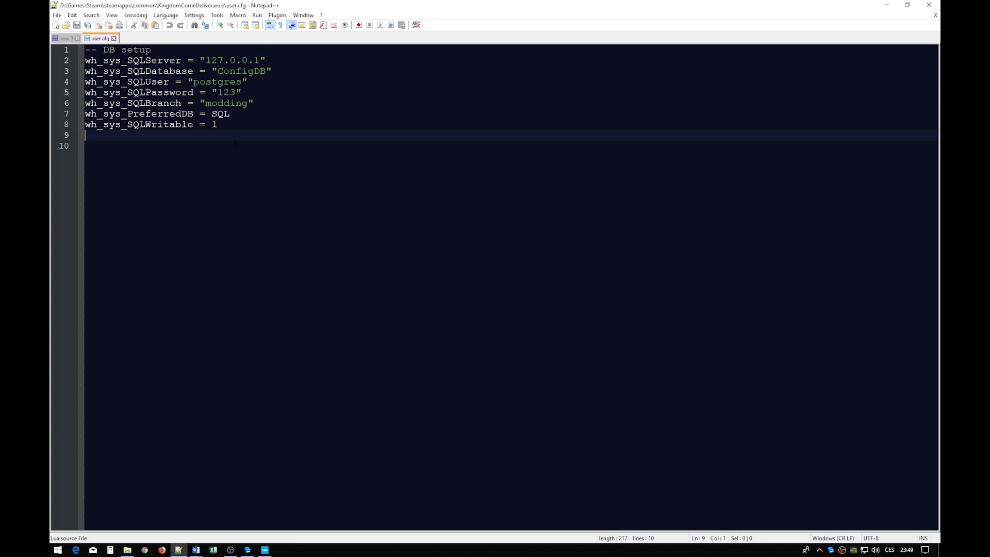
pyautogui.click(236, 144)
pyautogui.hotkey('ctrl', 'v')
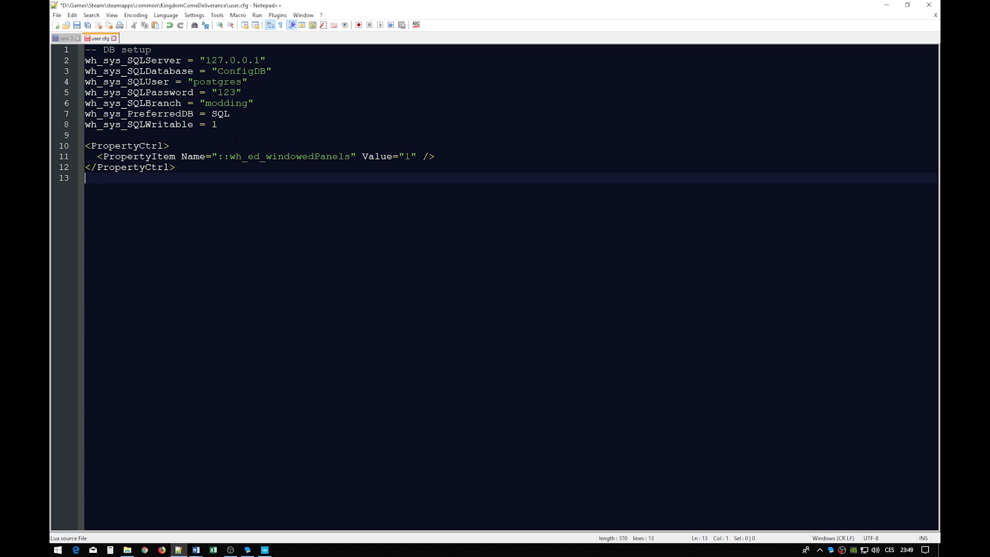
# Delete the pasted PropertyCtrl and PropertyItem markup that precedes the wh_ed_windowedPanels name.
pyautogui.press('Up')
pyautogui.press('Up')
pyautogui.press('Up')
pyautogui.hotkey('shift', 'Down')
pyautogui.hotkey('shift', 'Down')
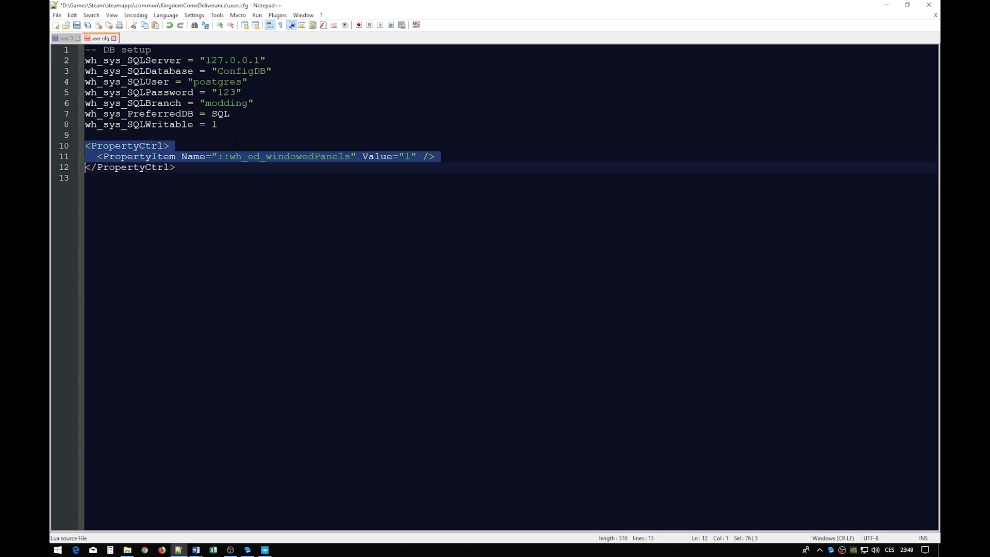
pyautogui.hotkey('shift', 'Up')
pyautogui.hotkey('shift', 'Right')
pyautogui.hotkey('shift', 'Right')
pyautogui.hotkey('shift', 'Right')
pyautogui.hotkey('shift', 'Right')
pyautogui.hotkey('shift', 'Right')
pyautogui.hotkey('shift', 'Right')
pyautogui.hotkey('shift', 'Right')
pyautogui.hotkey('shift', 'Right')
pyautogui.hotkey('shift', 'Right')
pyautogui.hotkey('shift', 'Right')
pyautogui.hotkey('shift', 'Right')
pyautogui.hotkey('shift', 'Right')
pyautogui.hotkey('shift', 'Right')
pyautogui.hotkey('shift', 'Right')
pyautogui.hotkey('shift', 'Right')
pyautogui.hotkey('shift', 'Right')
pyautogui.hotkey('shift', 'Right')
pyautogui.hotkey('shift', 'Right')
pyautogui.hotkey('shift', 'Right')
pyautogui.hotkey('shift', 'Right')
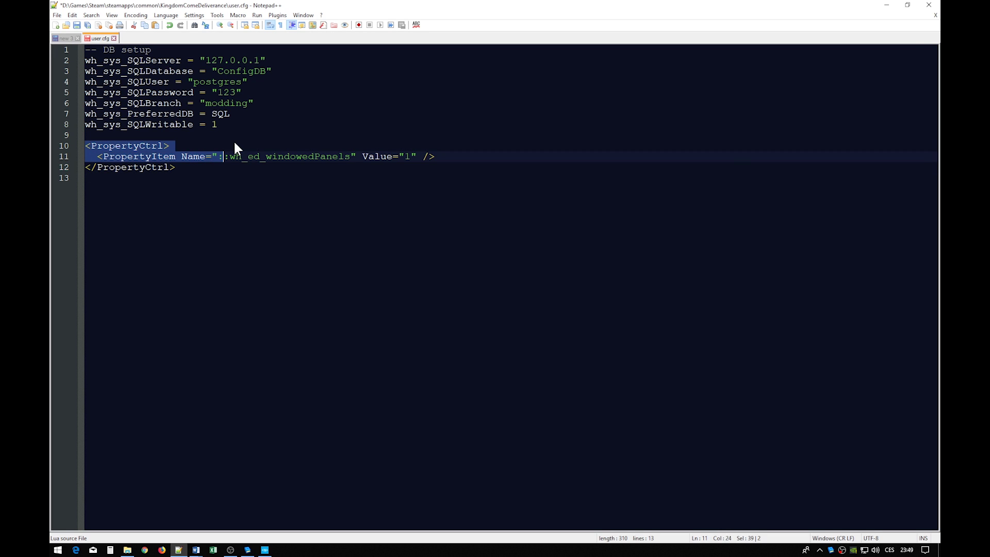
pyautogui.press('Delete')
# Remove the leftover markup so the line reads "wh_ed_windowedPanels 1", and save and close user.cfg.
pyautogui.press('End')
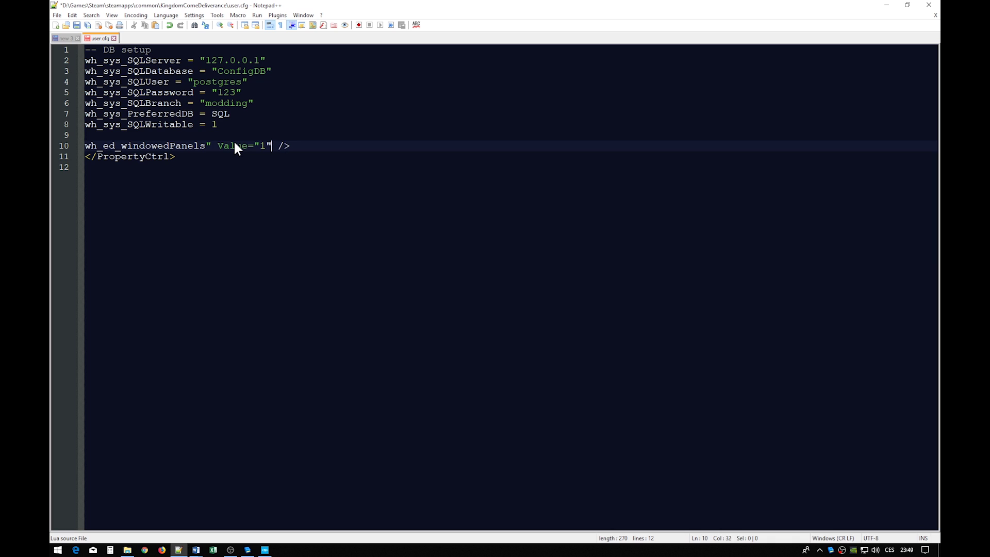
pyautogui.press('Left')
pyautogui.press('Left')
pyautogui.press('Left')
pyautogui.press('Left')
pyautogui.press('Left')
pyautogui.press('Left')
pyautogui.press('Left')
pyautogui.press('Left')
pyautogui.press('Left')
pyautogui.press('Left')
pyautogui.press('Left')
pyautogui.press('Left')
pyautogui.press('Left')
pyautogui.press('Left')
pyautogui.press('Left')
pyautogui.press('Right')
pyautogui.hotkey('shift', 'Right')
pyautogui.hotkey('shift', 'Right')
pyautogui.hotkey('shift', 'Right')
pyautogui.hotkey('shift', 'Right')
pyautogui.hotkey('shift', 'Right')
pyautogui.press('Right')
pyautogui.hotkey('shift', 'Down')
pyautogui.hotkey('shift', 'Down')
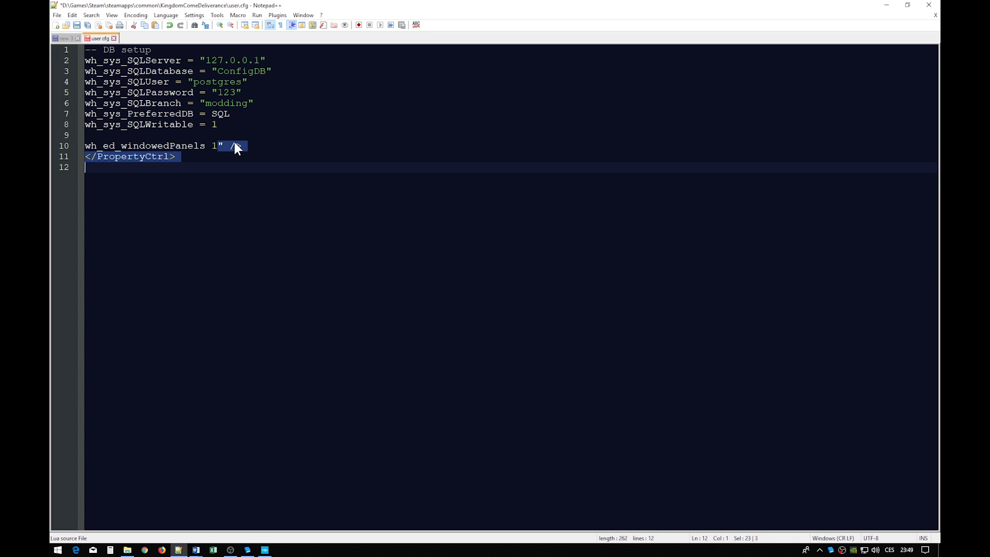
pyautogui.press('Delete')
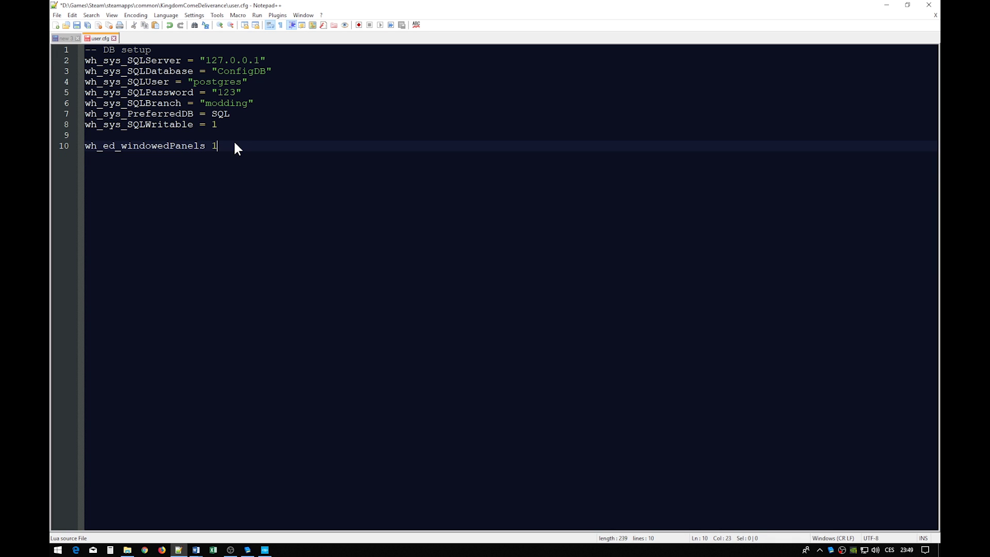
pyautogui.click(77, 26)
pyautogui.click(928, 5)
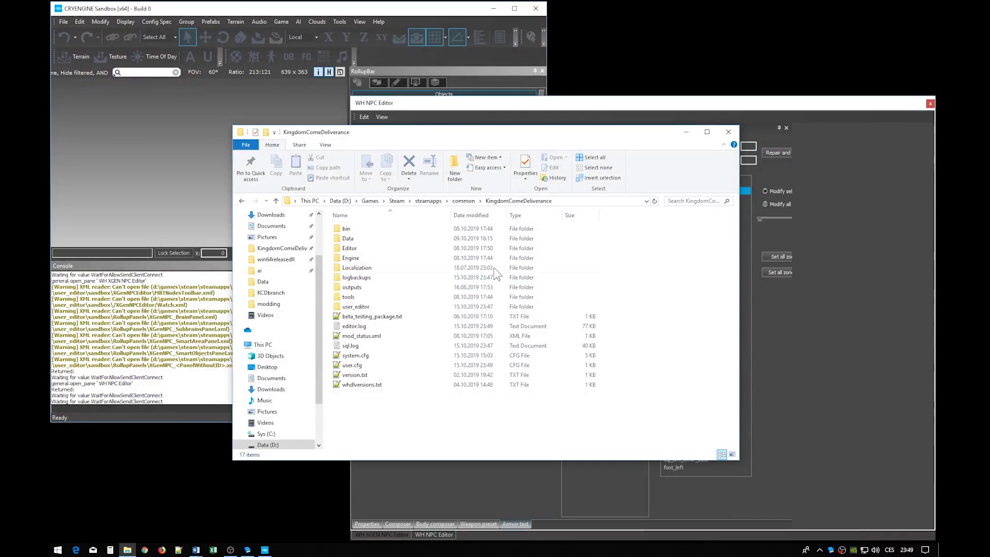
# Pull the WH NPC Editor out as a standalone window, and test minimizing and restoring it.
pyautogui.moveTo(604, 103); pyautogui.dragTo(608, 103)
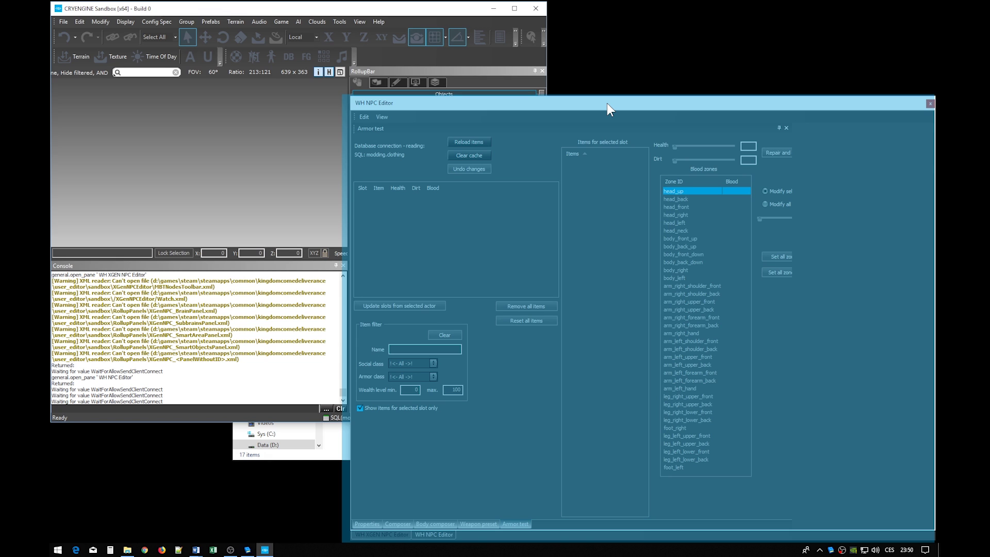
pyautogui.moveTo(607, 103); pyautogui.dragTo(633, 108)
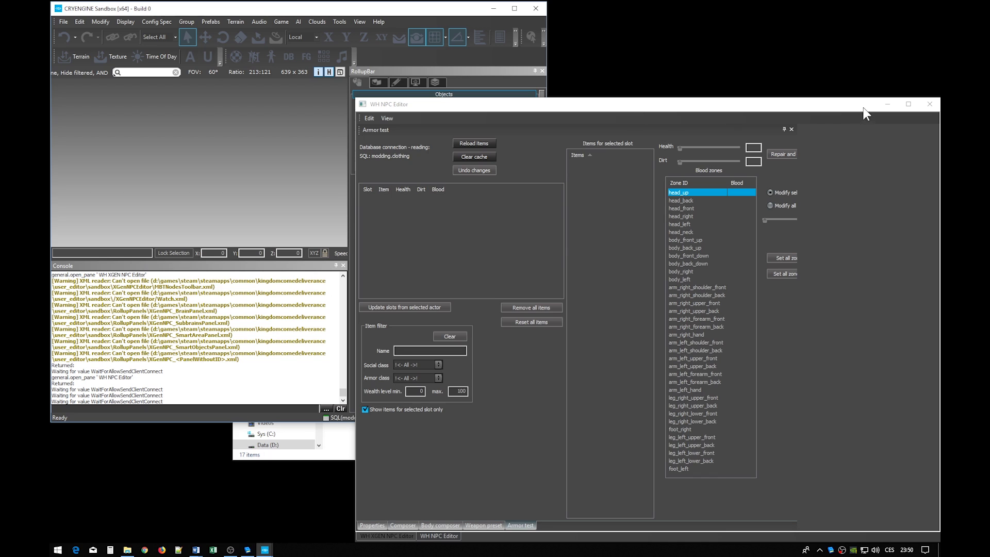
pyautogui.click(440, 9)
pyautogui.click(882, 105)
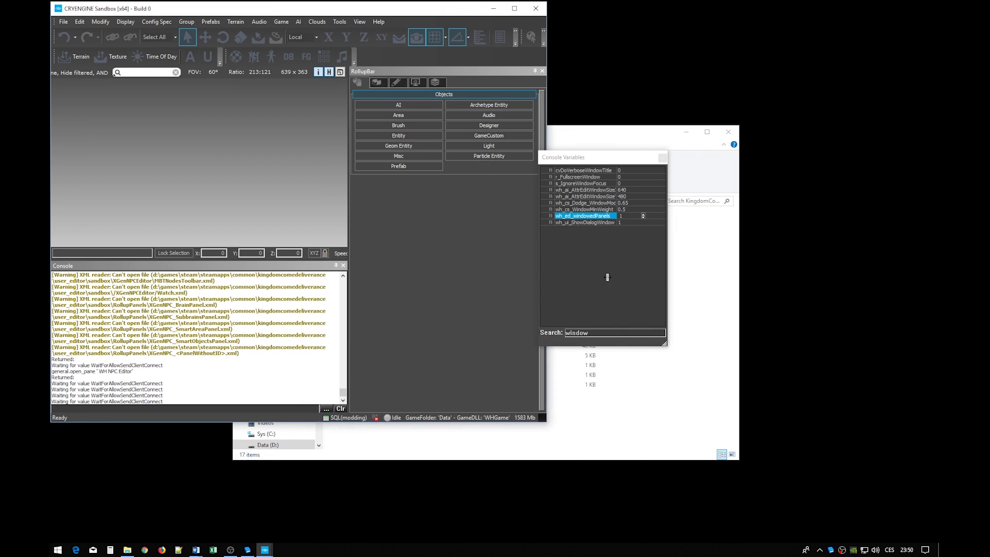
pyautogui.moveTo(266, 549)
pyautogui.click(308, 510)
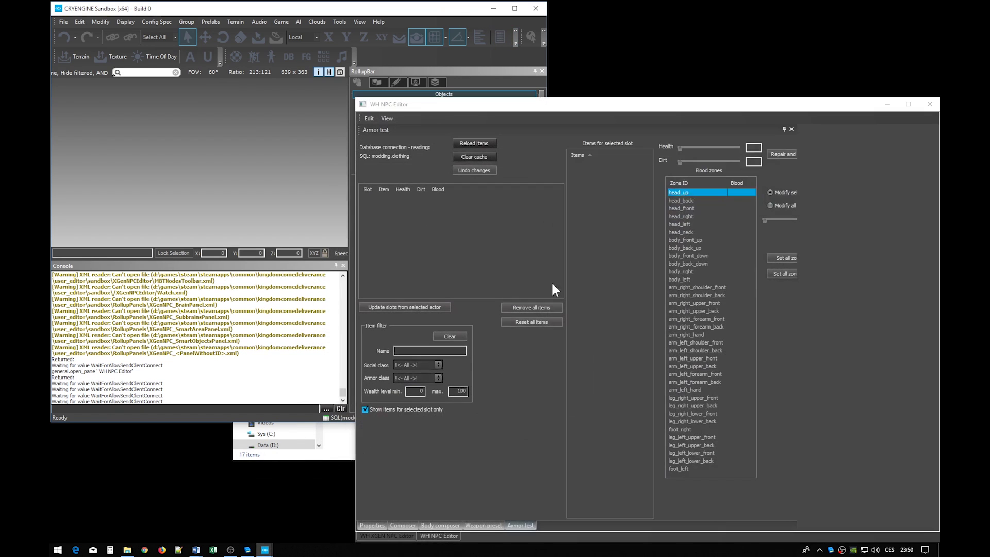
# Bring the main Sandbox window forward and close the Console Variables window.
pyautogui.click(454, 7)
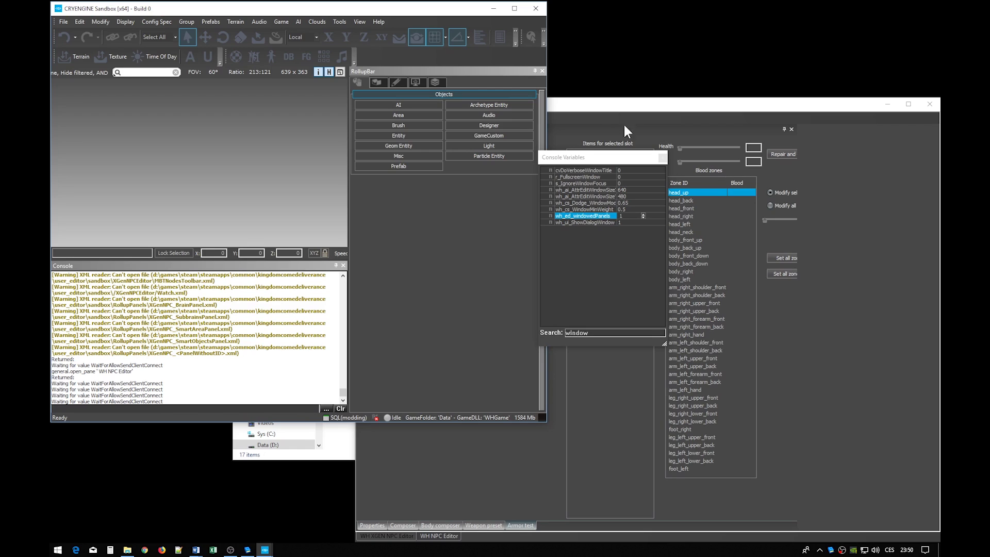
pyautogui.click(662, 157)
pyautogui.click(451, 15)
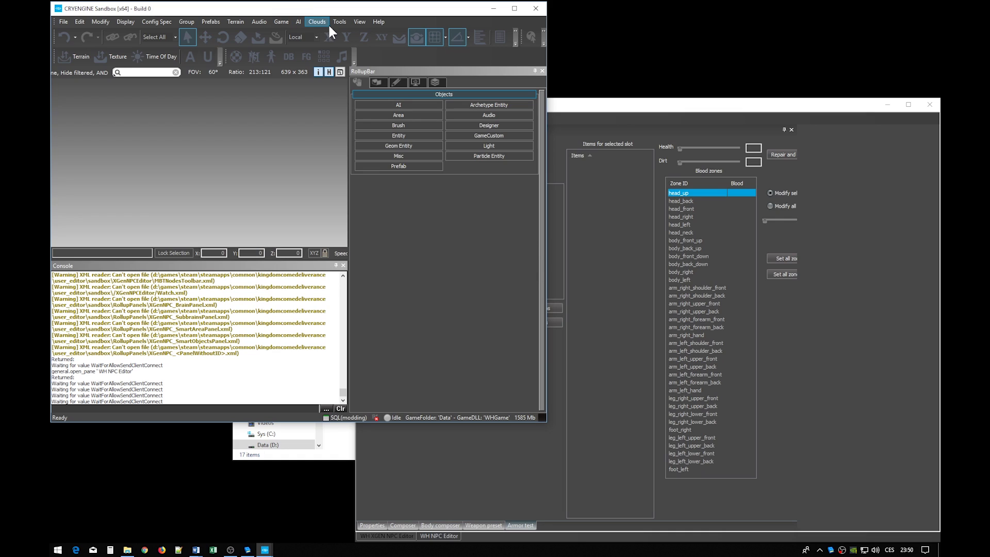
# Start a new level named scriptTraining in Levels/, checking the game's Data\Levels folder in File Explorer before returning to the level settings.
pyautogui.click(63, 22)
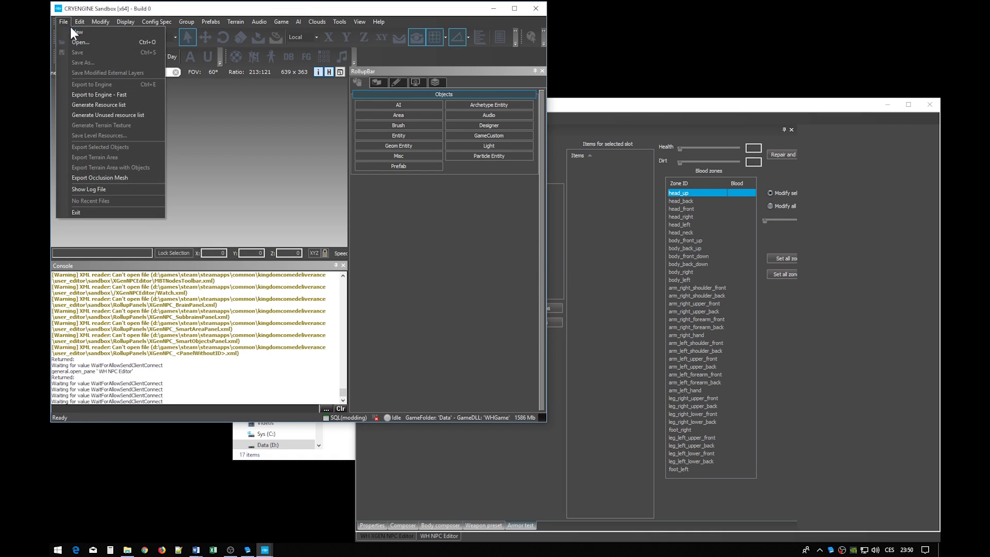
pyautogui.click(85, 32)
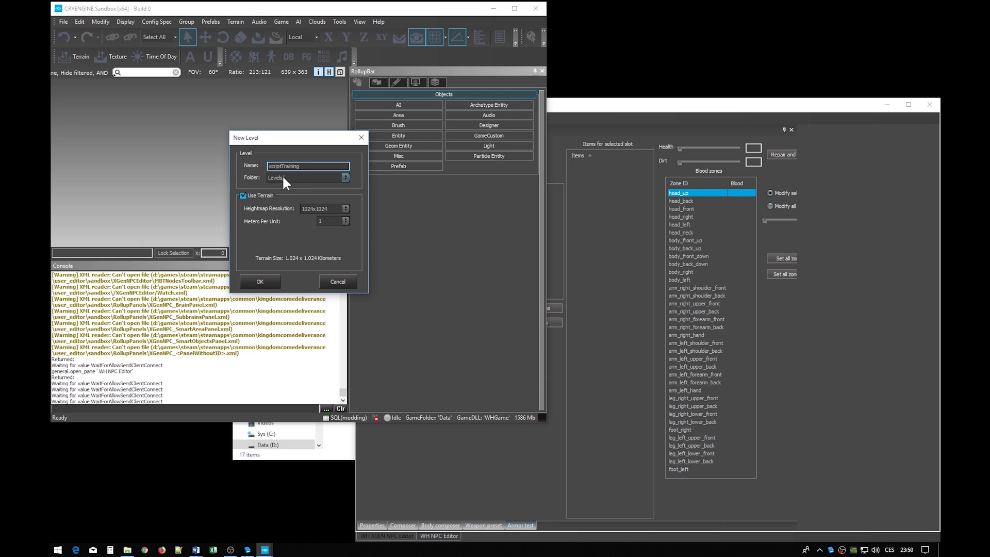
pyautogui.click(343, 426)
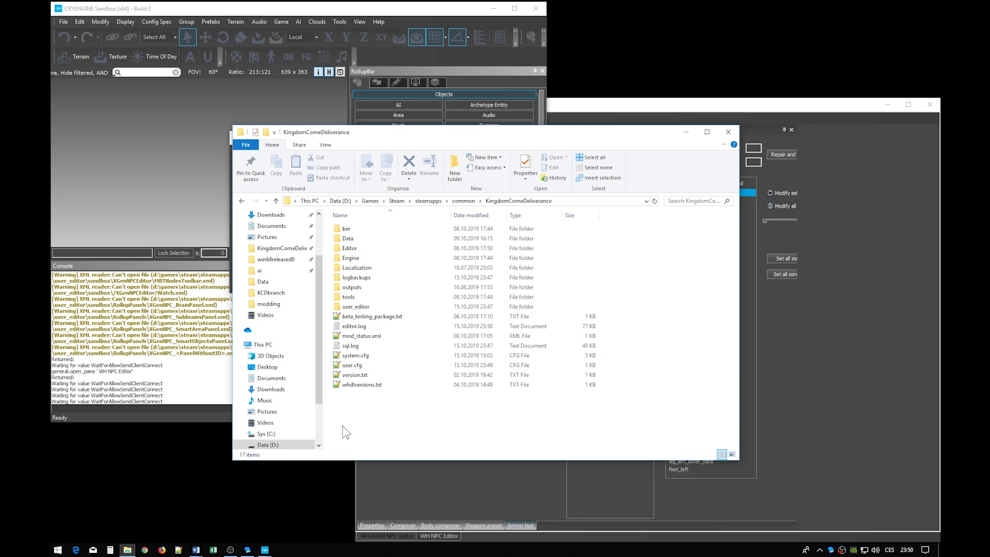
pyautogui.doubleClick(355, 241)
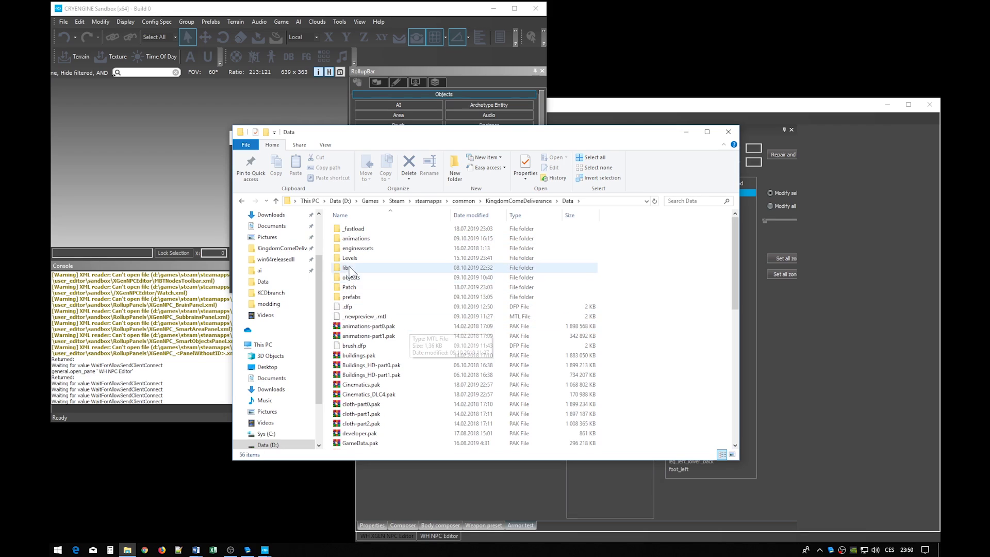
pyautogui.doubleClick(359, 258)
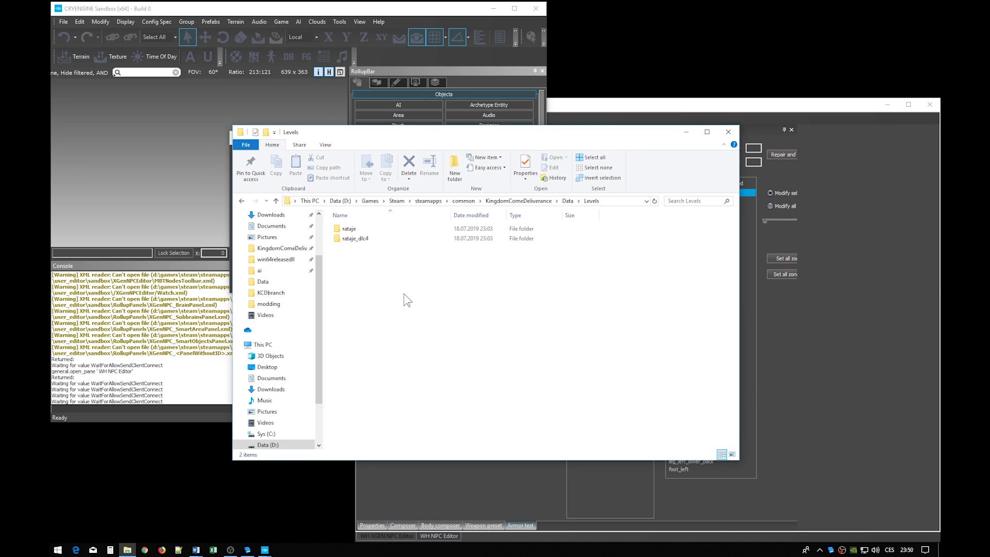
pyautogui.click(252, 11)
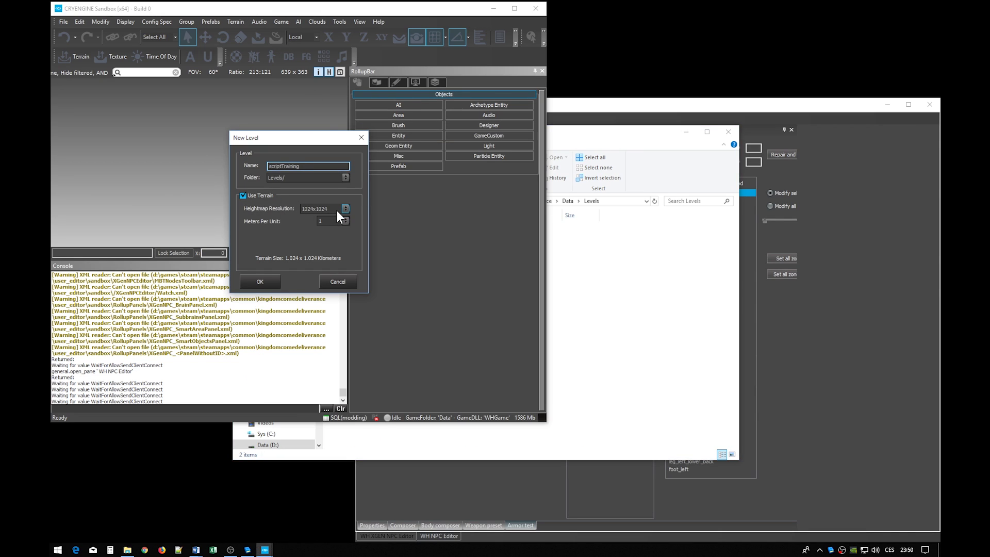
# Create the level with a 128x128 heightmap resolution and select its scriptTraining folder in File Explorer.
pyautogui.click(337, 209)
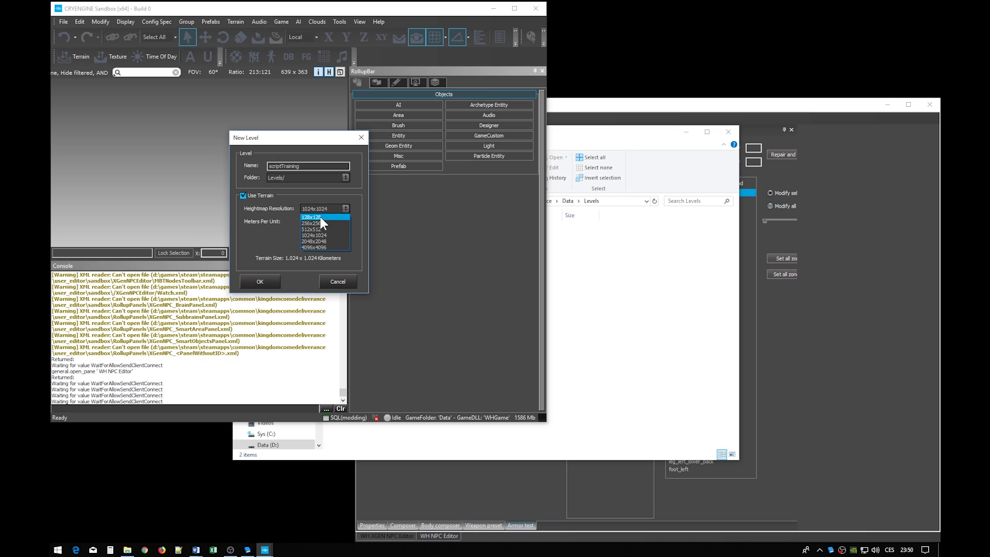
pyautogui.click(320, 217)
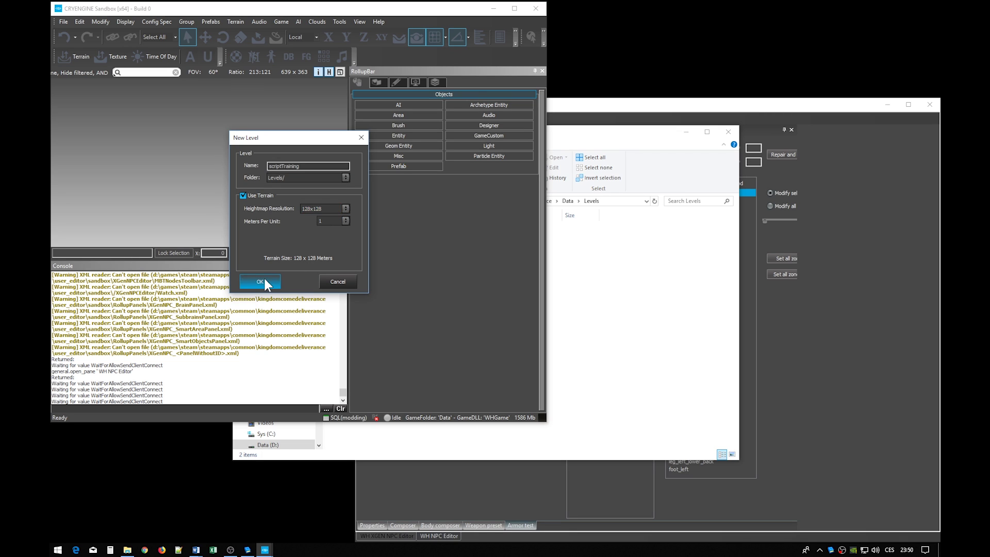
pyautogui.click(263, 280)
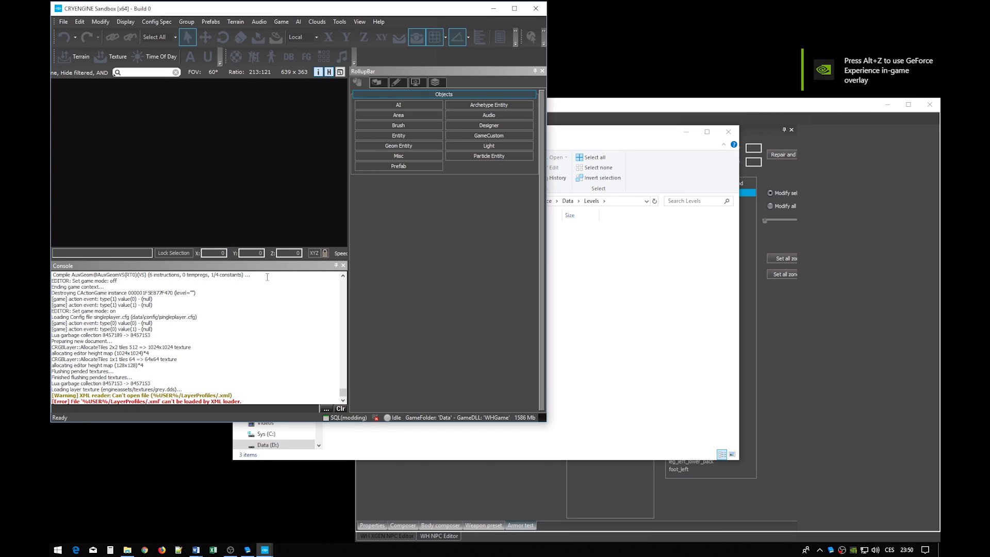
pyautogui.click(600, 342)
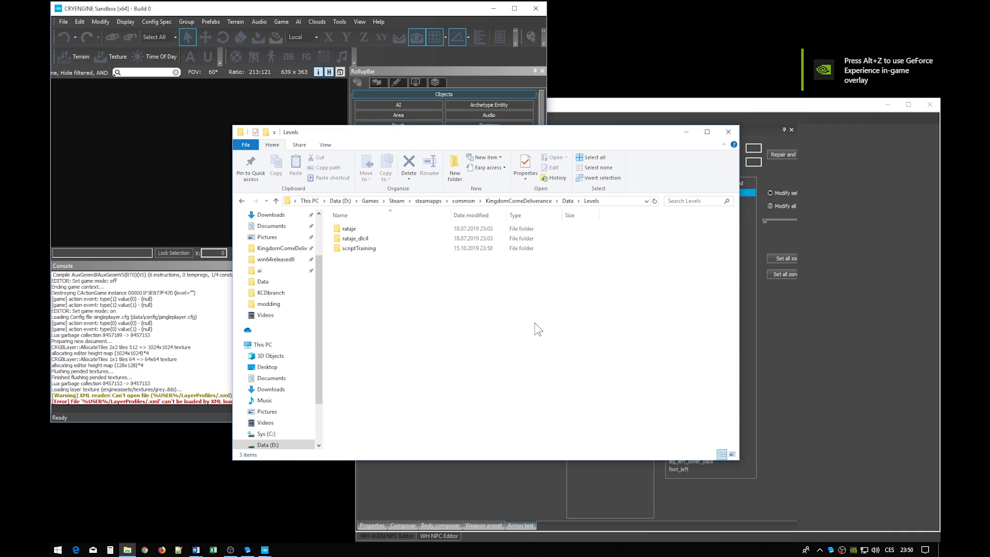
pyautogui.click(390, 249)
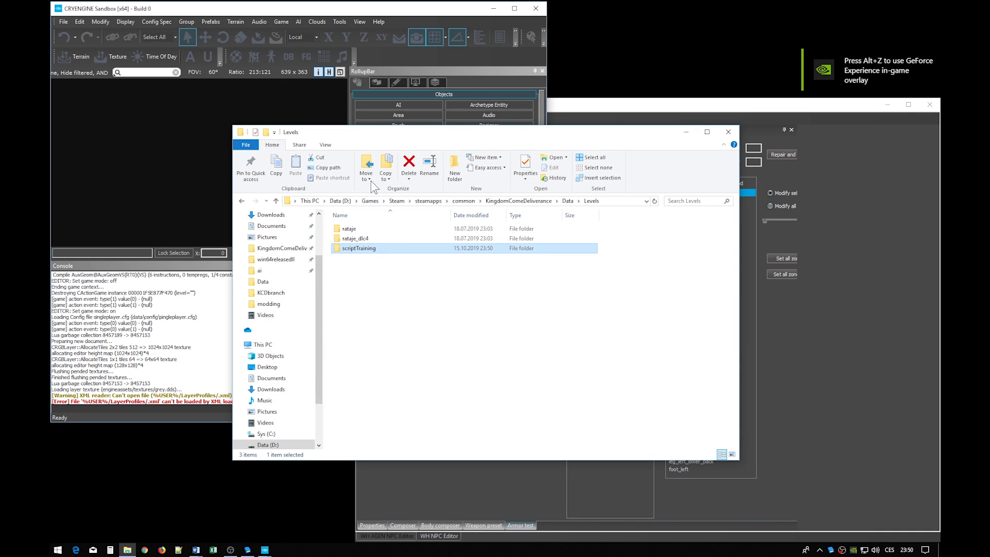
# Return to the Sandbox editor, generate the terrain texture for the new level, and close the Error Report.
pyautogui.click(427, 12)
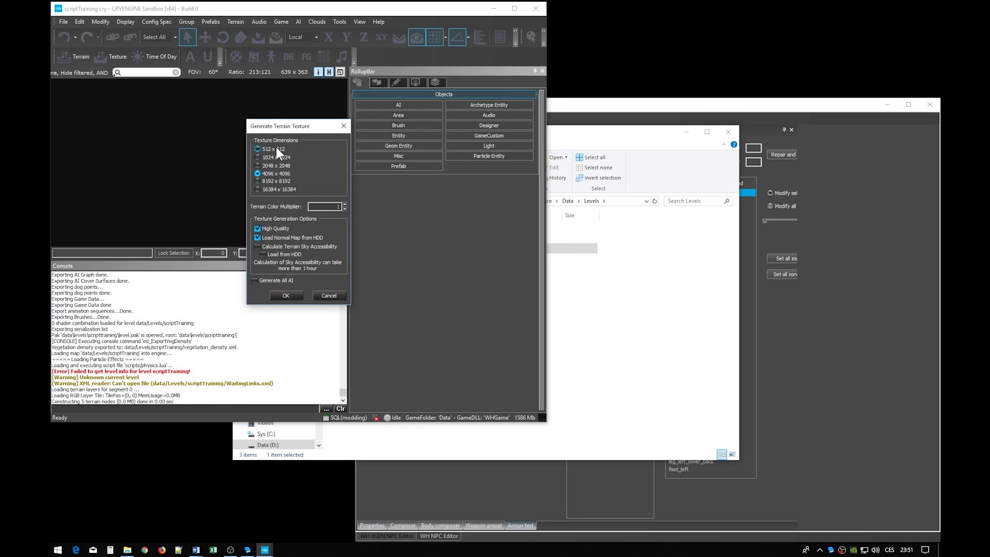
pyautogui.click(273, 228)
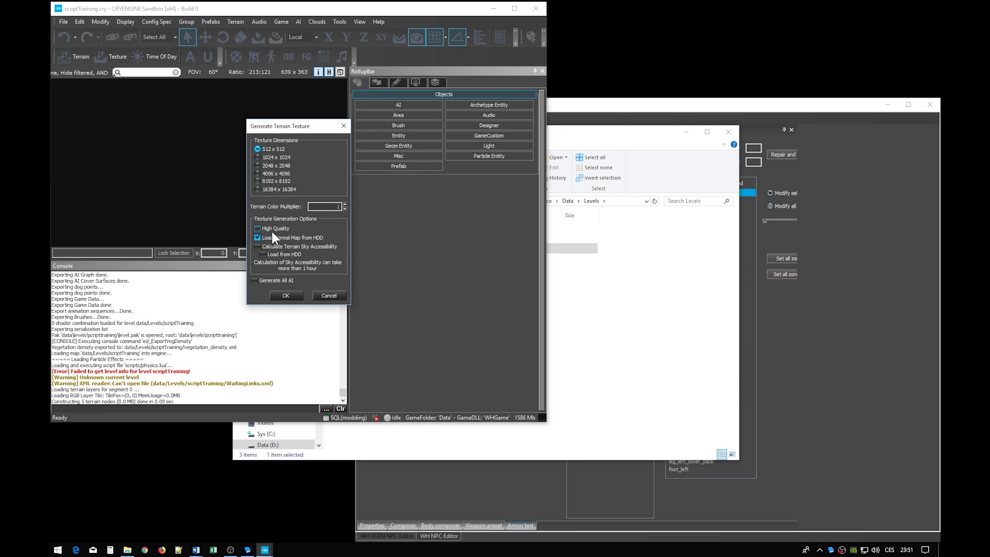
pyautogui.click(286, 297)
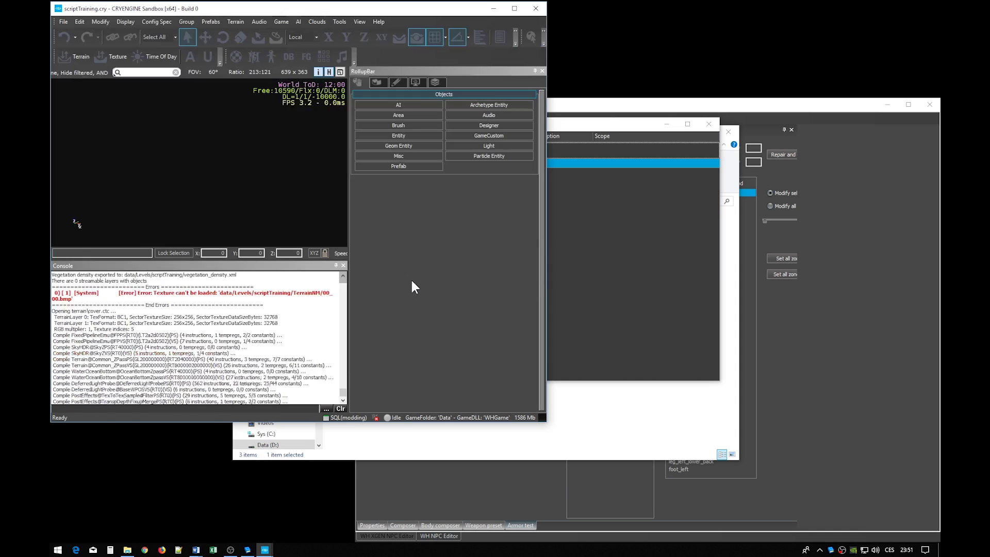
pyautogui.click(627, 128)
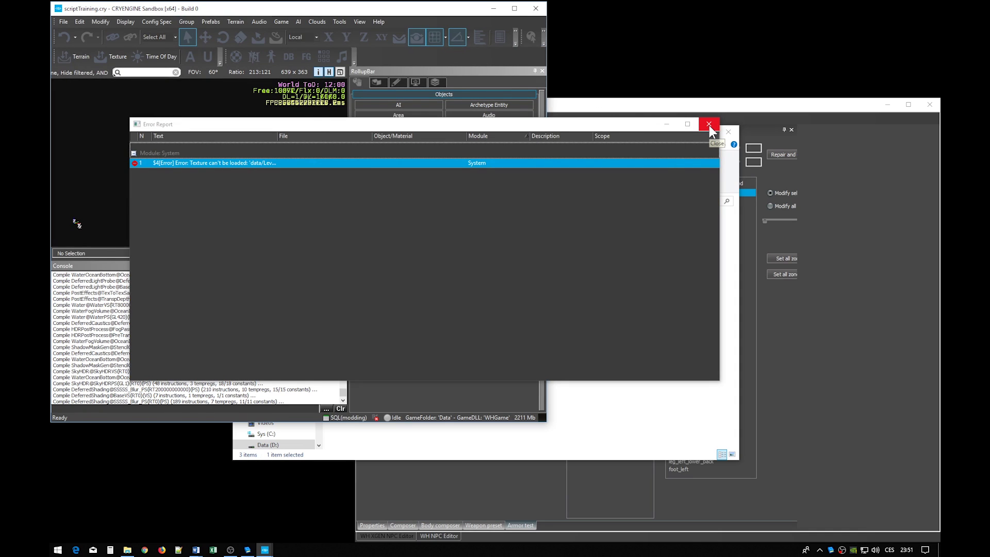
pyautogui.click(708, 126)
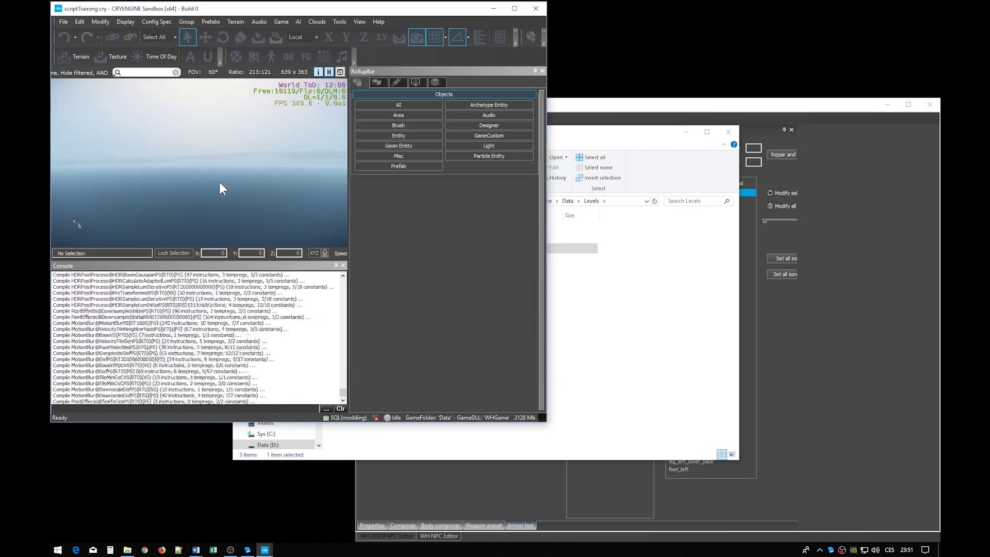
# Look over the generated terrain, try to start game mode, and highlight the latest error line in the console.
pyautogui.moveTo(220, 182); pyautogui.dragTo(200, 136, button='right')
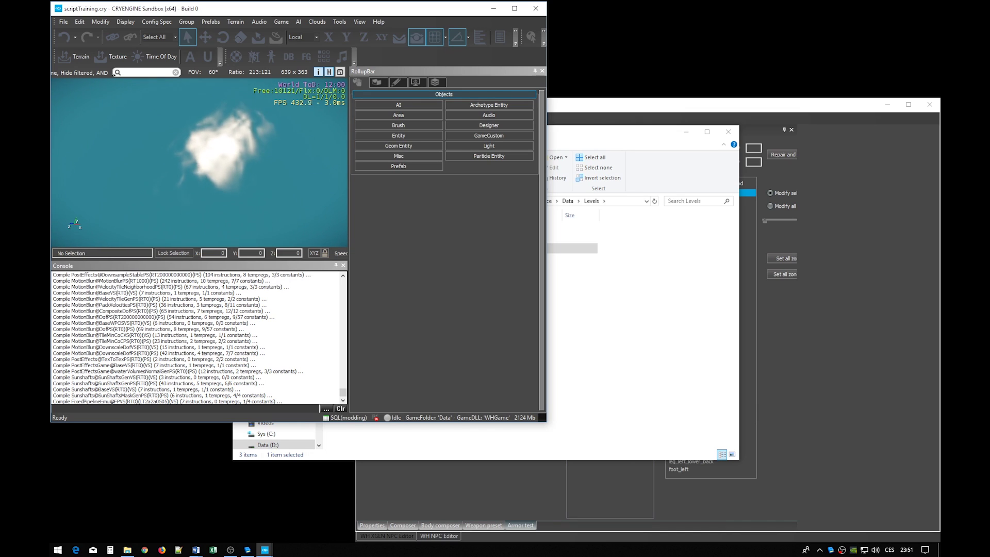
pyautogui.scroll(5, 200, 163)
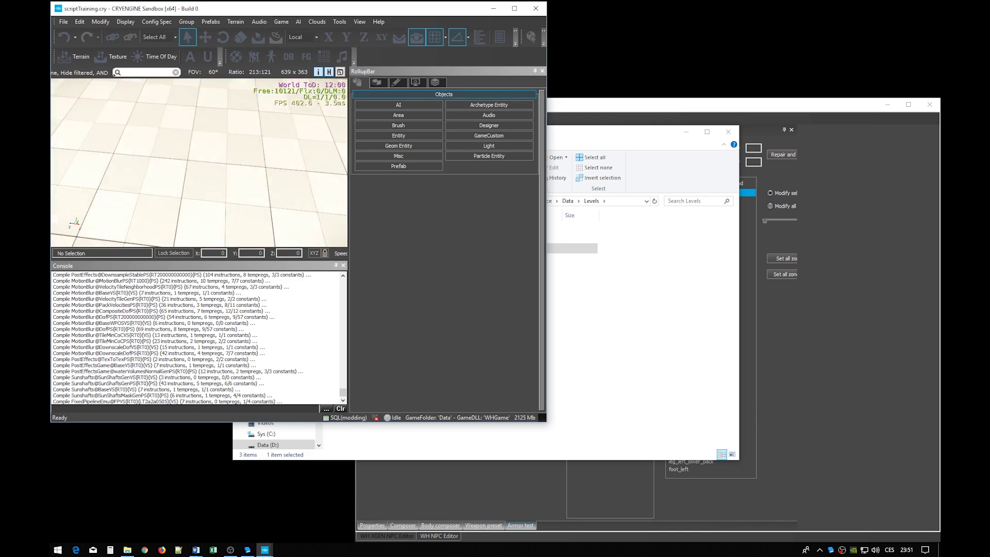
pyautogui.scroll(-5, 200, 162)
pyautogui.moveTo(199, 162); pyautogui.dragTo(206, 120, button='right')
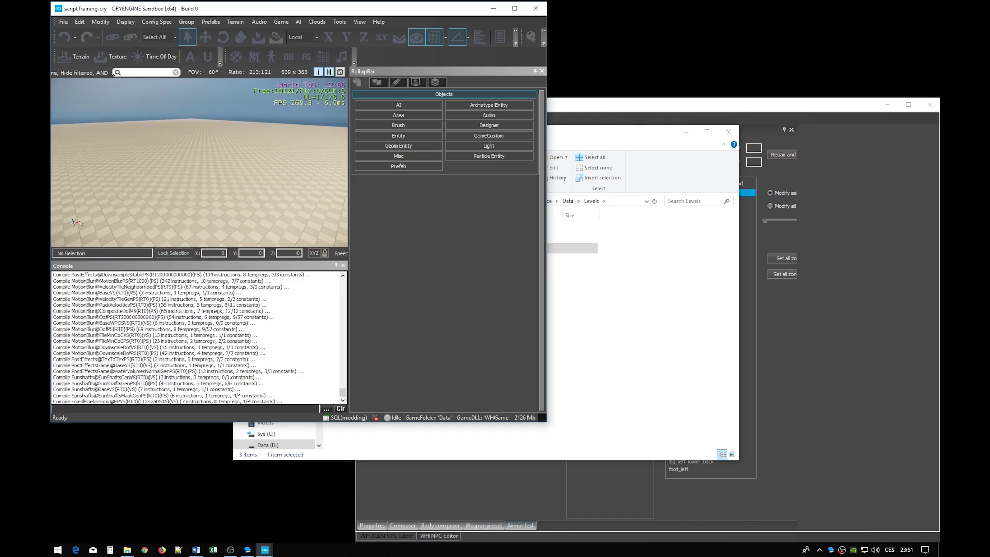
pyautogui.moveTo(305, 171); pyautogui.dragTo(314, 173, button='right')
pyautogui.moveTo(252, 125); pyautogui.dragTo(215, 158, button='right')
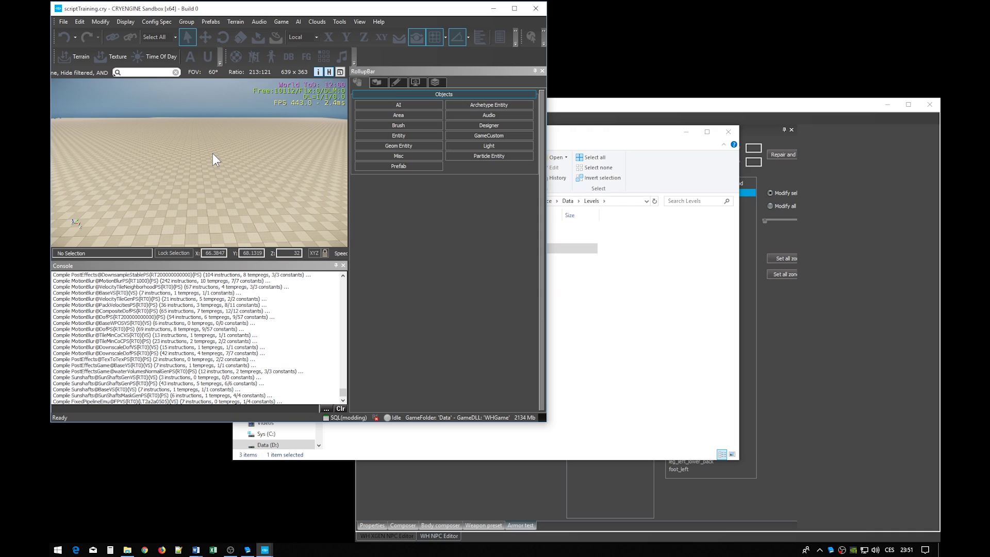
pyautogui.hotkey('ctrl', 'g')
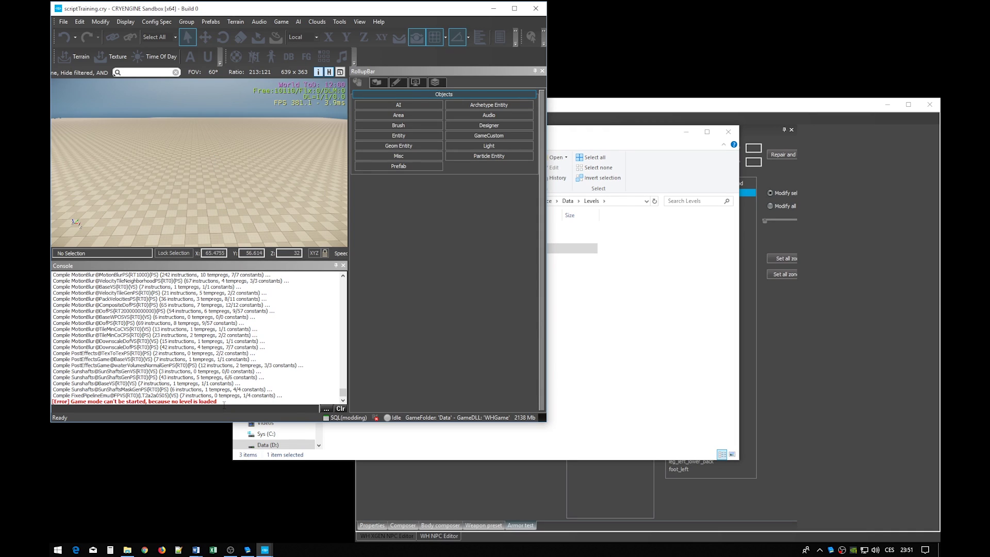
pyautogui.moveTo(217, 401); pyautogui.dragTo(52, 401)
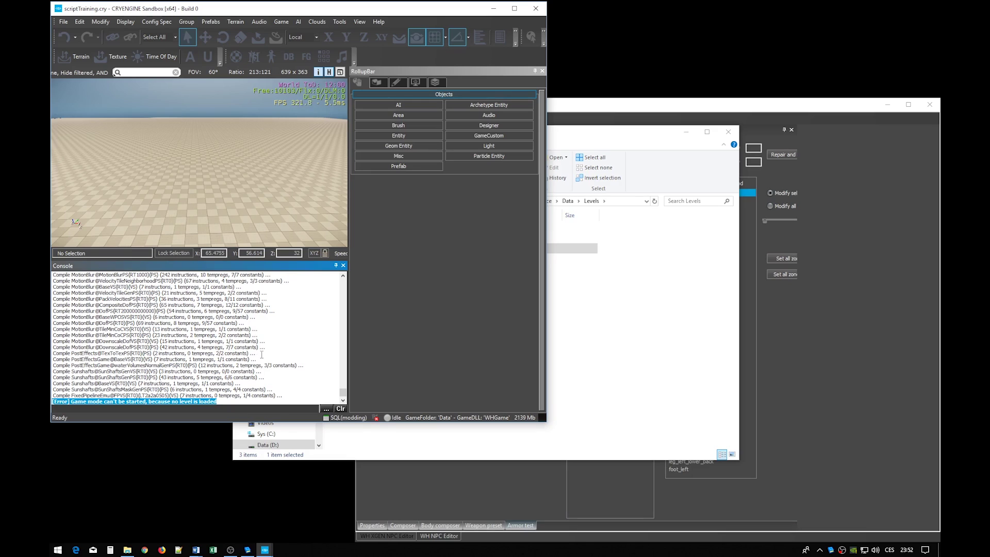
# Save the current level, reopen scriptTraining from the level list, and close the Error Report.
pyautogui.click(65, 22)
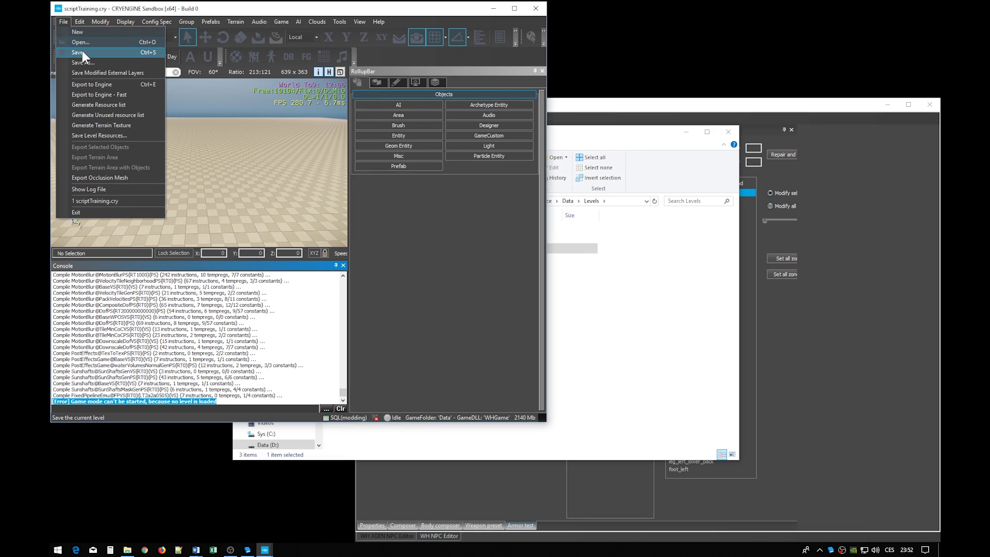
pyautogui.click(82, 50)
pyautogui.click(62, 23)
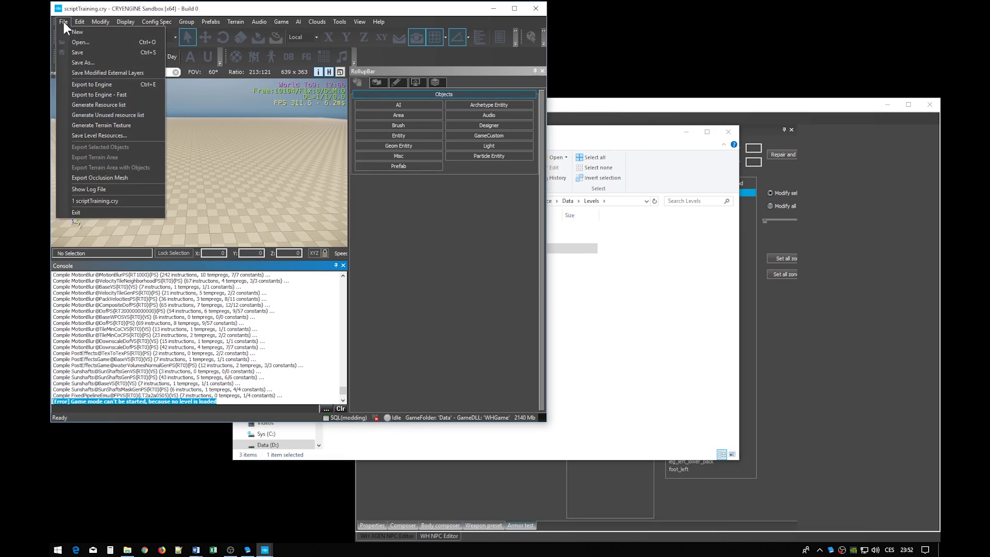
pyautogui.click(82, 43)
pyautogui.click(225, 173)
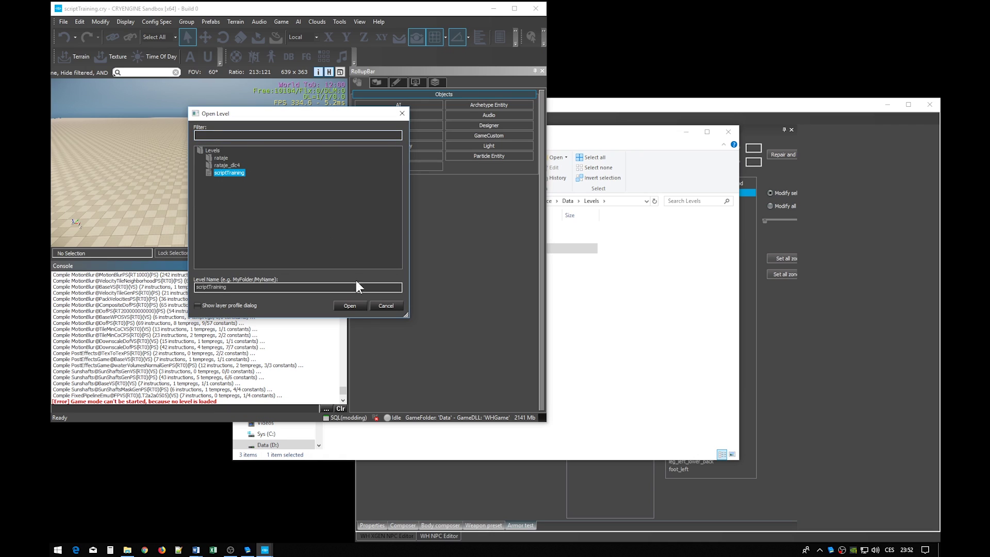
pyautogui.click(360, 308)
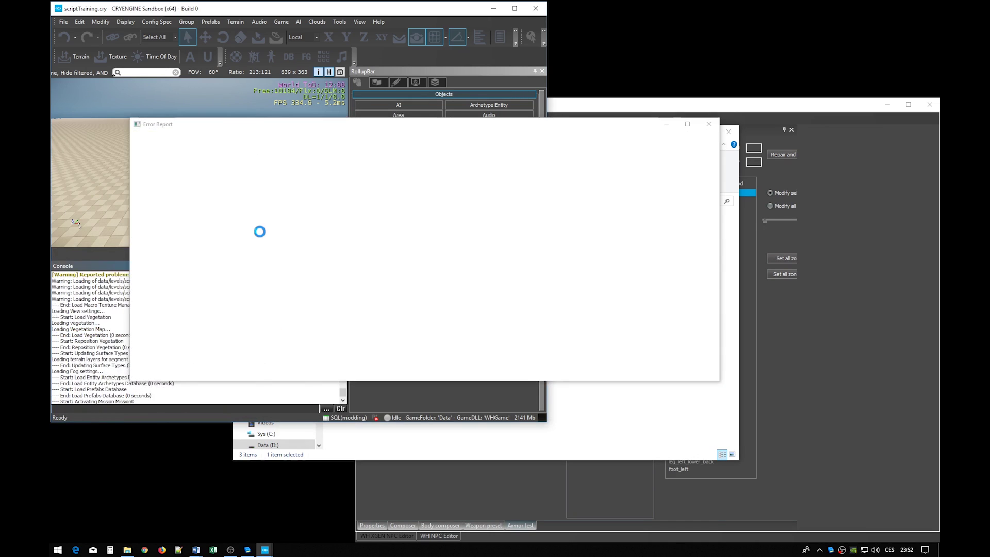
pyautogui.click(709, 124)
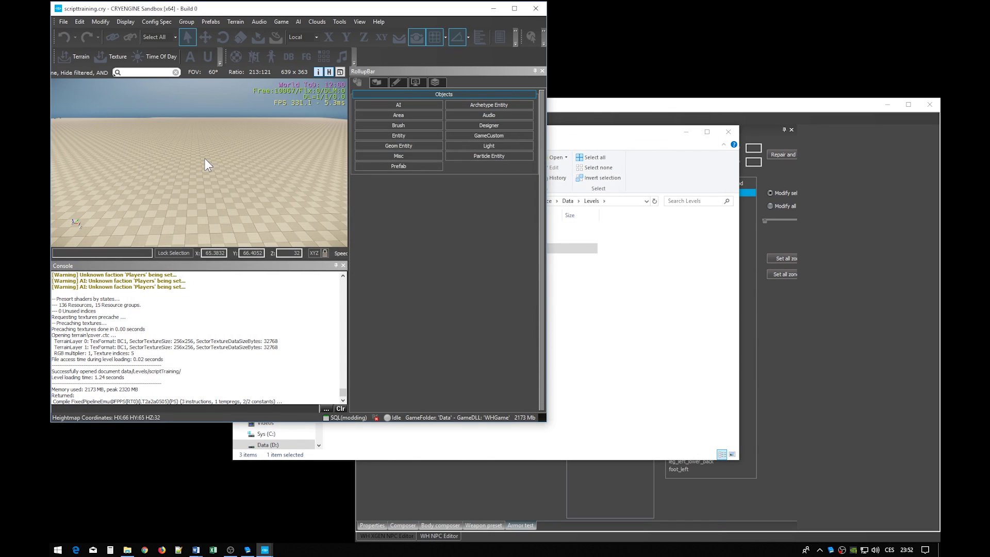
# Start game mode in the reloaded level to test it, and return to editing.
pyautogui.moveTo(206, 161); pyautogui.dragTo(214, 170, button='right')
pyautogui.hotkey('ctrl', 'g')
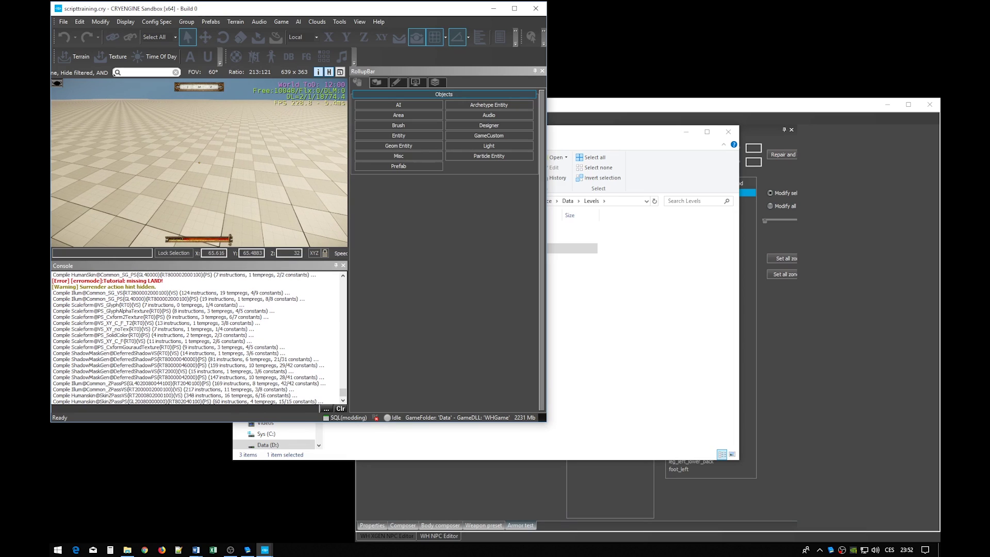
pyautogui.press('Escape')
# Enlarge the perspective viewport by reducing the height of the console pane beneath it.
pyautogui.moveTo(202, 160); pyautogui.dragTo(303, 242, button='right')
pyautogui.moveTo(294, 259); pyautogui.dragTo(294, 280)
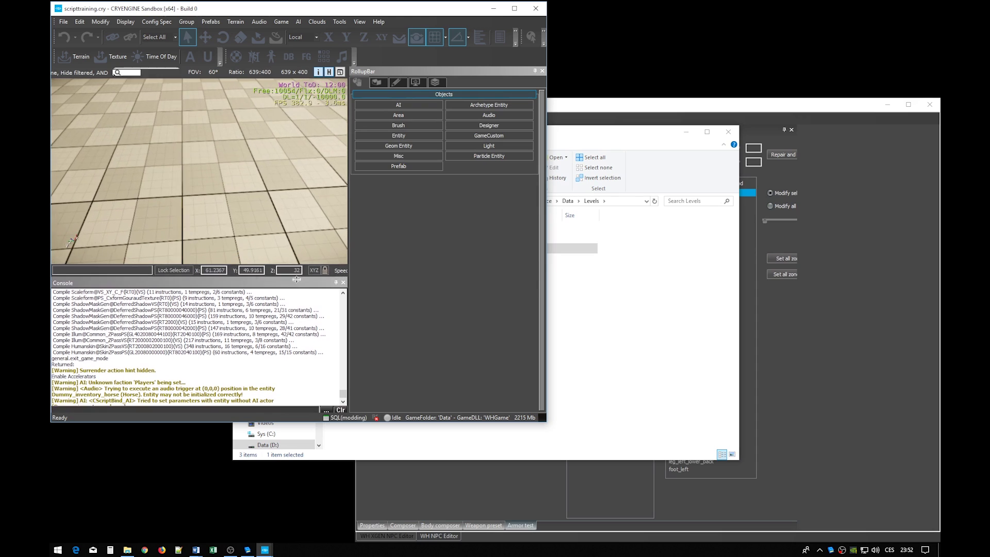
pyautogui.moveTo(346, 240); pyautogui.dragTo(205, 137, button='right')
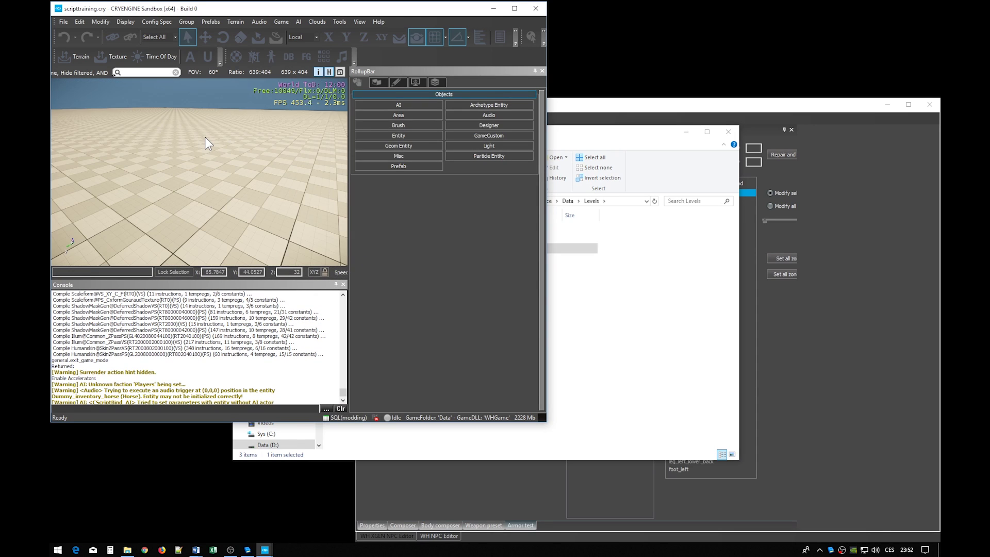
# Minimize the Levels folder window and bring the scripttraining level window back to the front.
pyautogui.click(685, 135)
pyautogui.click(645, 106)
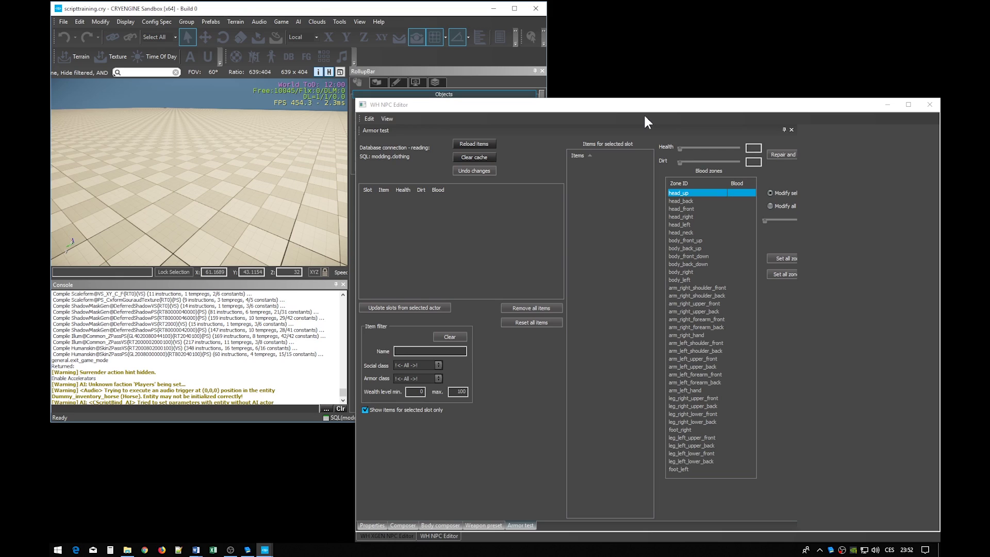
pyautogui.click(320, 22)
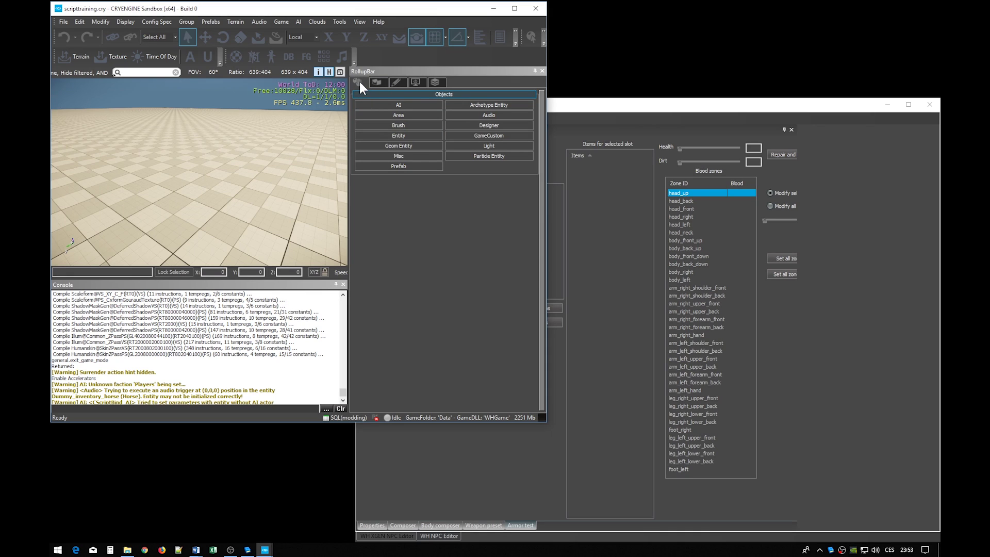
# Place an NPC entity from the AI group of the entity browser onto the terrain.
pyautogui.click(404, 134)
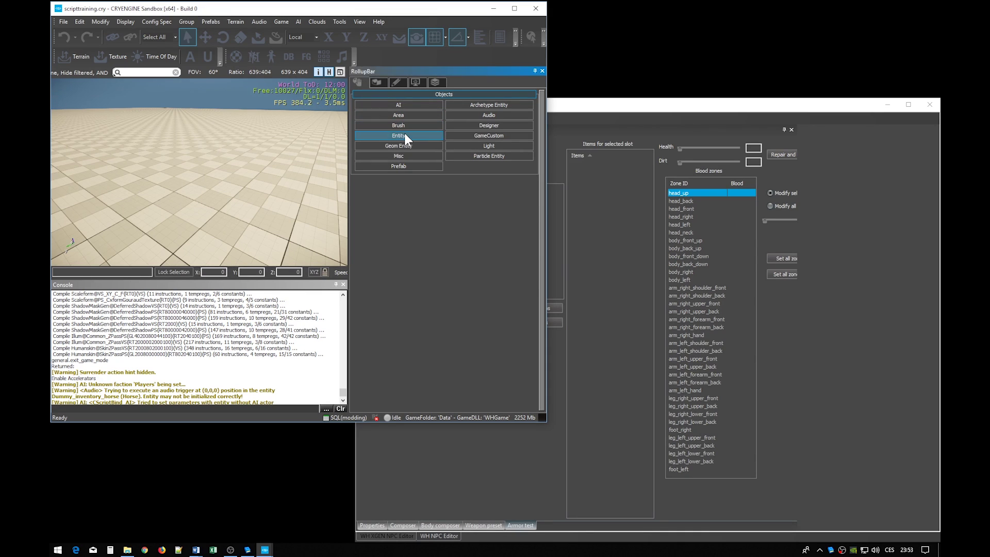
pyautogui.click(360, 191)
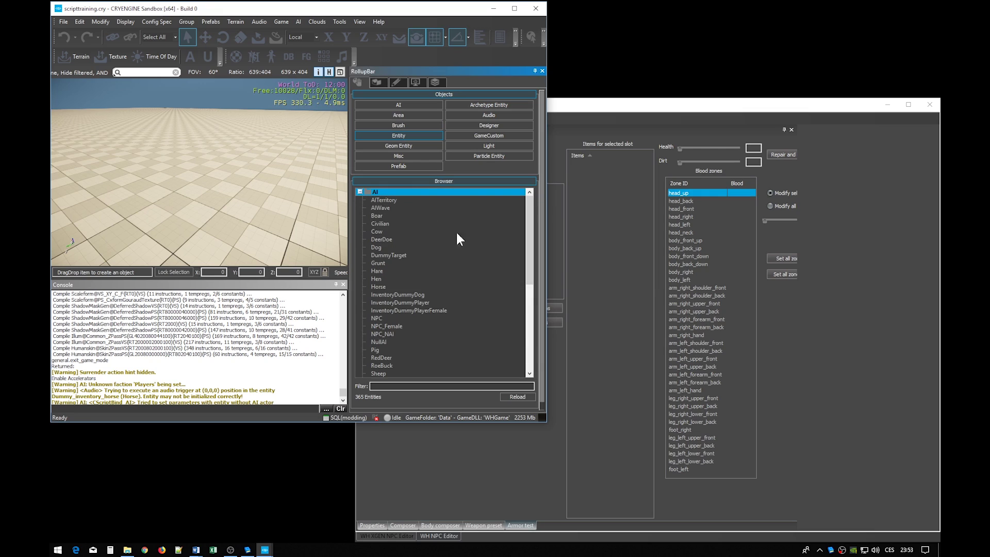
pyautogui.click(378, 319)
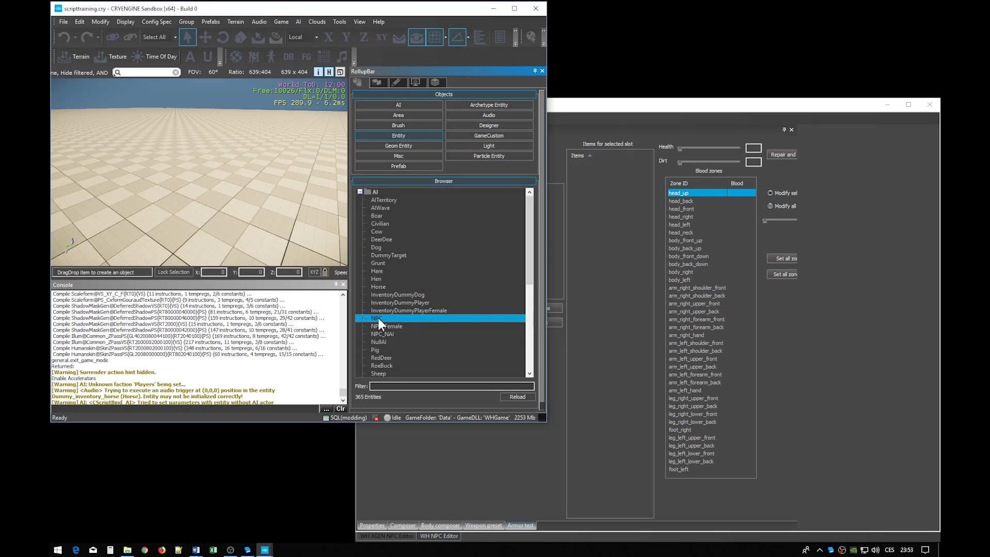
pyautogui.click(394, 325)
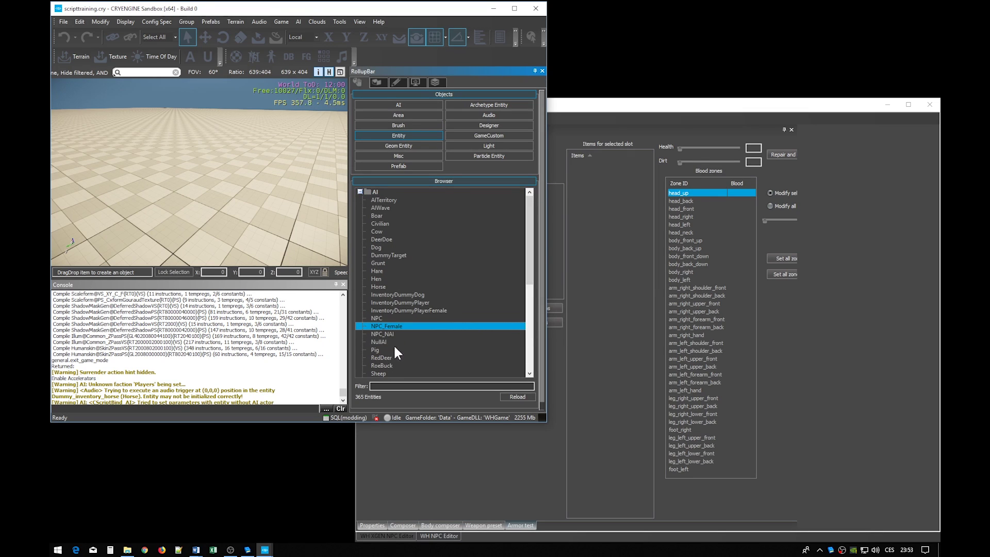
pyautogui.click(377, 319)
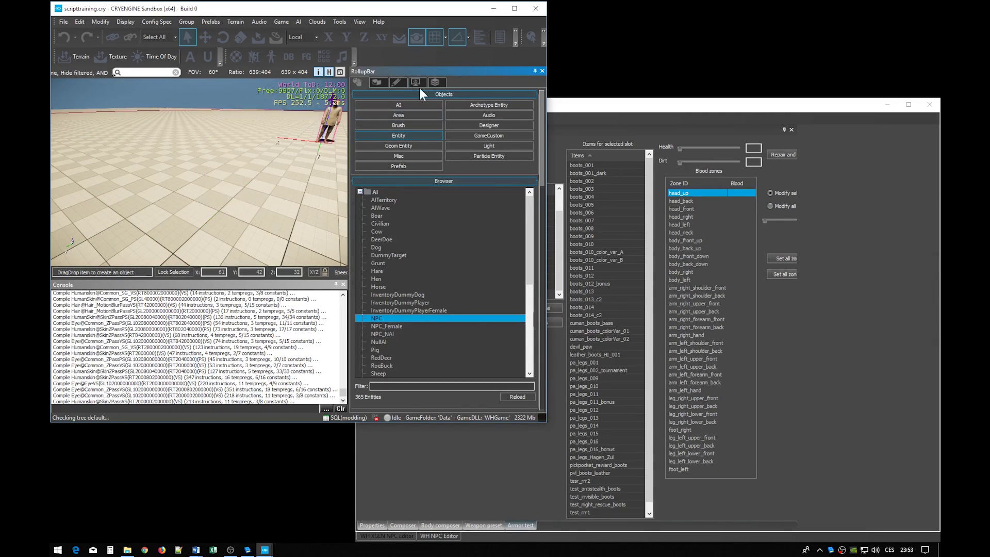
# Turn off grid snapping and select the placed NPC with the Move tool.
pyautogui.click(436, 39)
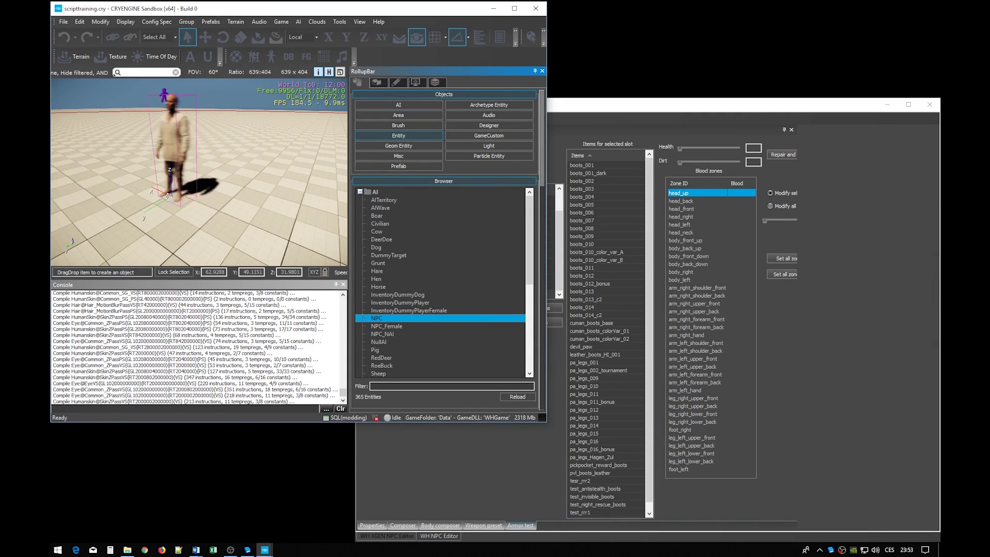
pyautogui.moveTo(199, 189)
pyautogui.mouseDown()
pyautogui.moveTo(178, 204)
pyautogui.moveTo(189, 200)
pyautogui.mouseUp()
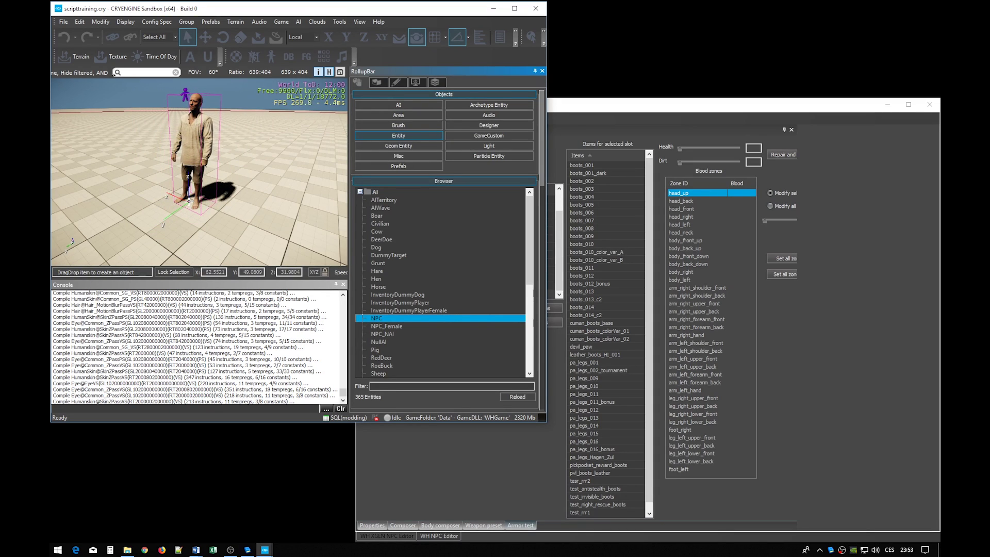
pyautogui.click(188, 200)
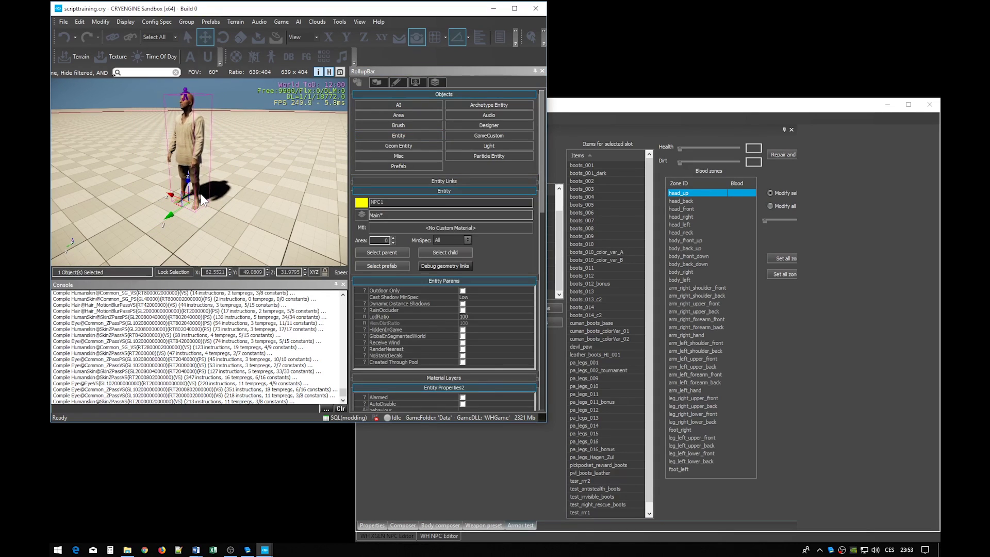
# Raise the NPC vertically off the ground to a Z position of about 33.41.
pyautogui.moveTo(202, 200); pyautogui.dragTo(211, 71)
pyautogui.press('s')
pyautogui.moveTo(211, 119); pyautogui.dragTo(183, 186, button='right')
pyautogui.press('w')
pyautogui.press('s')
pyautogui.press('w')
pyautogui.press('s')
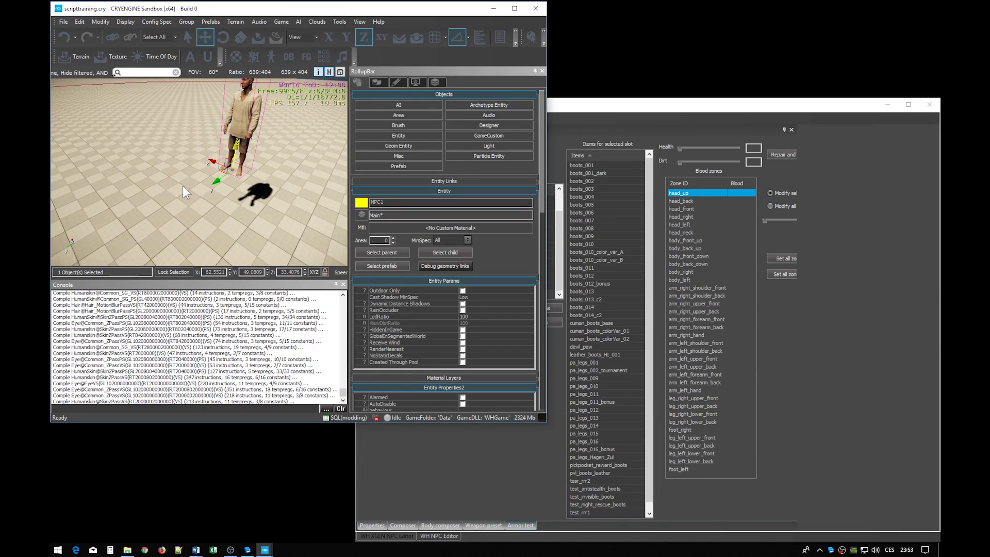
pyautogui.moveTo(156, 178); pyautogui.dragTo(190, 144, button='right')
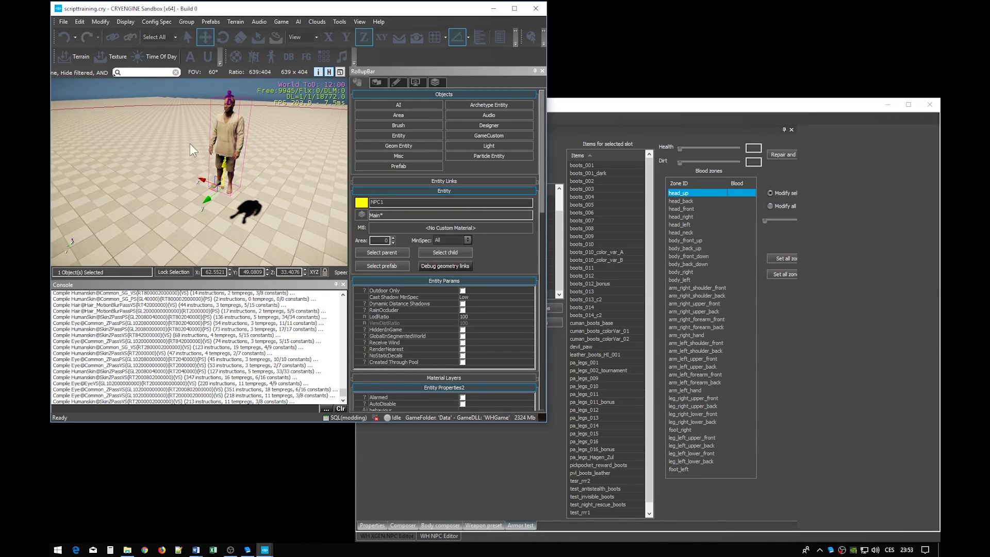
# Move the NPC along the terrain surface to about X 64.48, Y 48.81, Z 32.
pyautogui.click(278, 137)
pyautogui.click(232, 135)
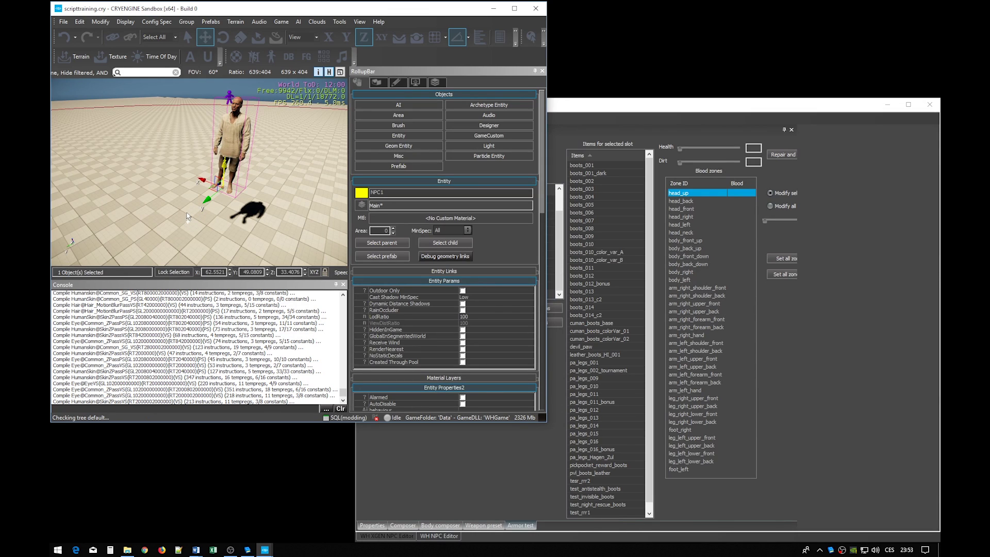
pyautogui.press('shift')
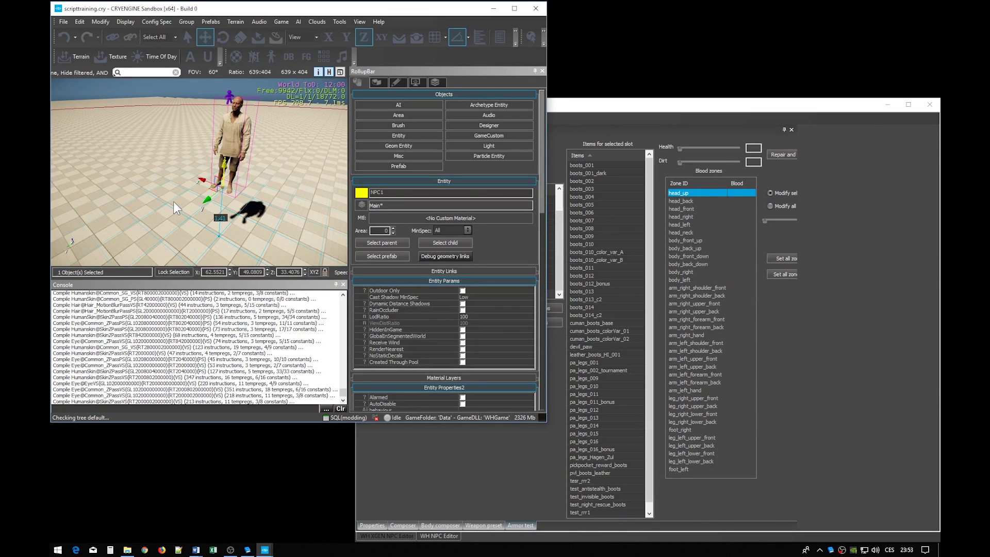
pyautogui.keyDown('ctrl'); pyautogui.keyDown('shift'); pyautogui.click(173, 201); pyautogui.keyUp('shift'); pyautogui.keyUp('ctrl')
pyautogui.moveTo(178, 205); pyautogui.dragTo(139, 191, button='right')
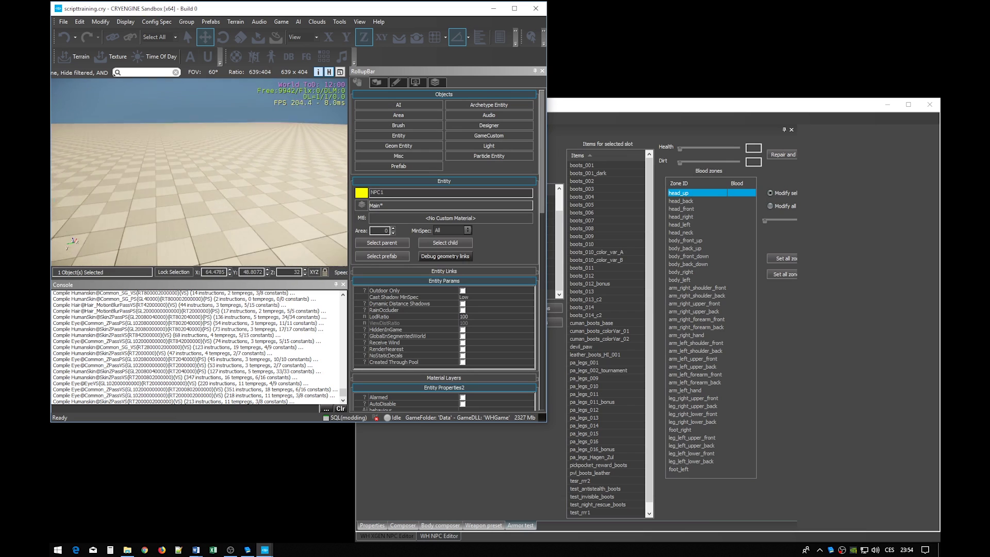
pyautogui.press('Escape')
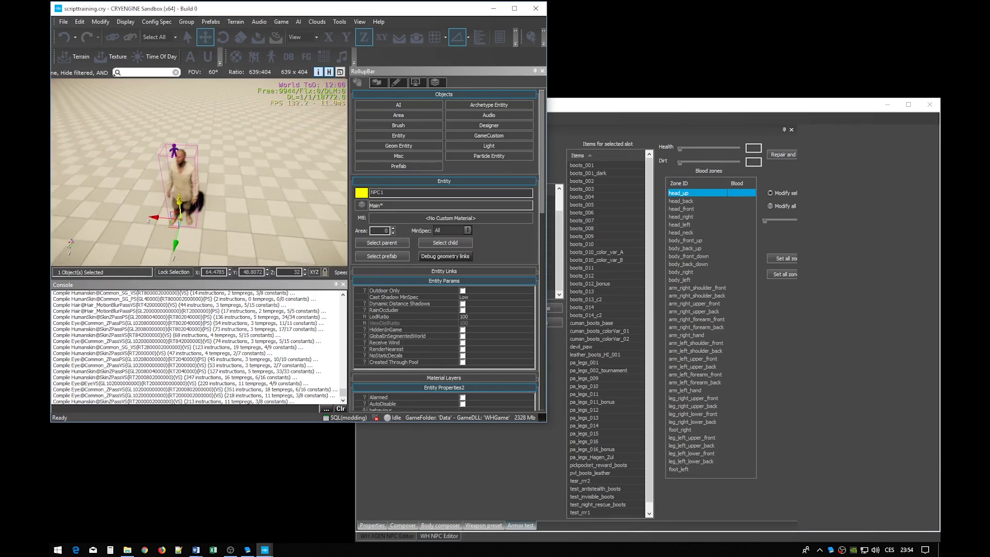
# Create a layer named npc under the Main layer and save the level.
pyautogui.click(440, 80)
pyautogui.click(357, 96)
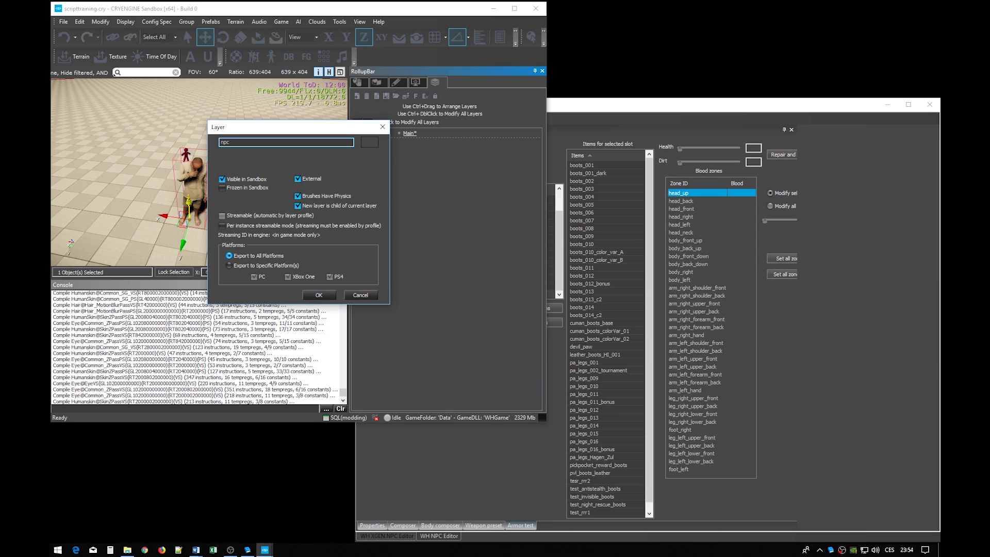
pyautogui.press('Return')
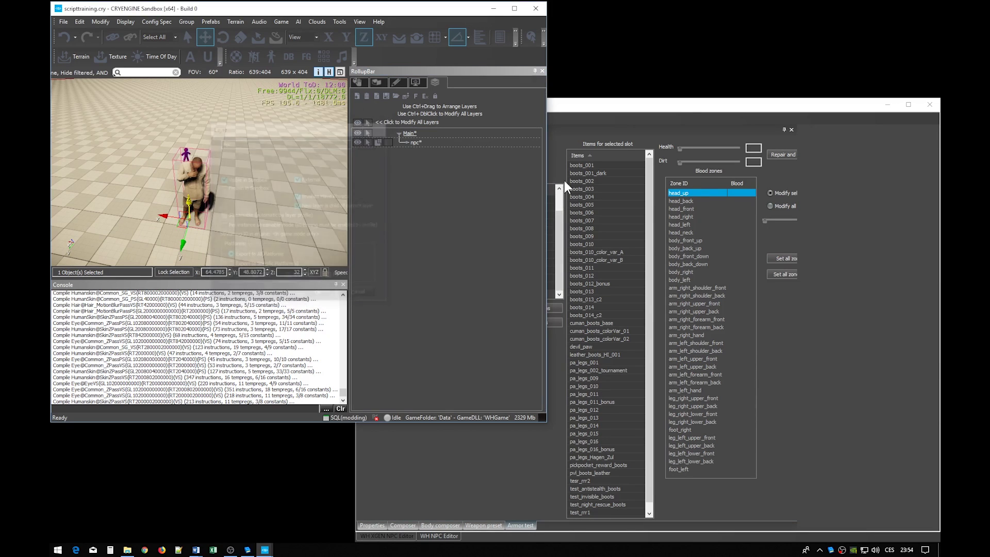
pyautogui.click(63, 22)
pyautogui.click(76, 48)
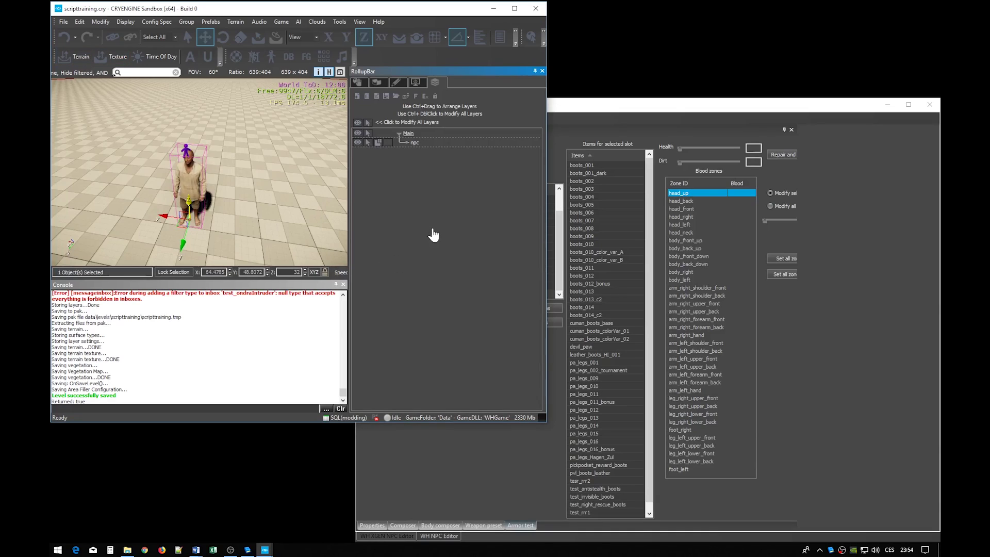
# Assign the NPC entity to the npc layer and save the level.
pyautogui.click(360, 81)
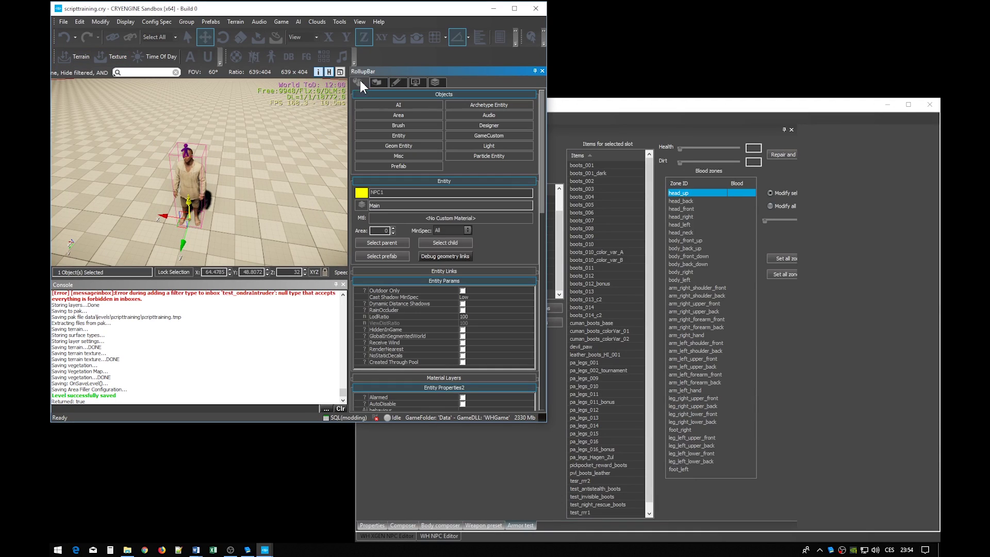
pyautogui.click(362, 206)
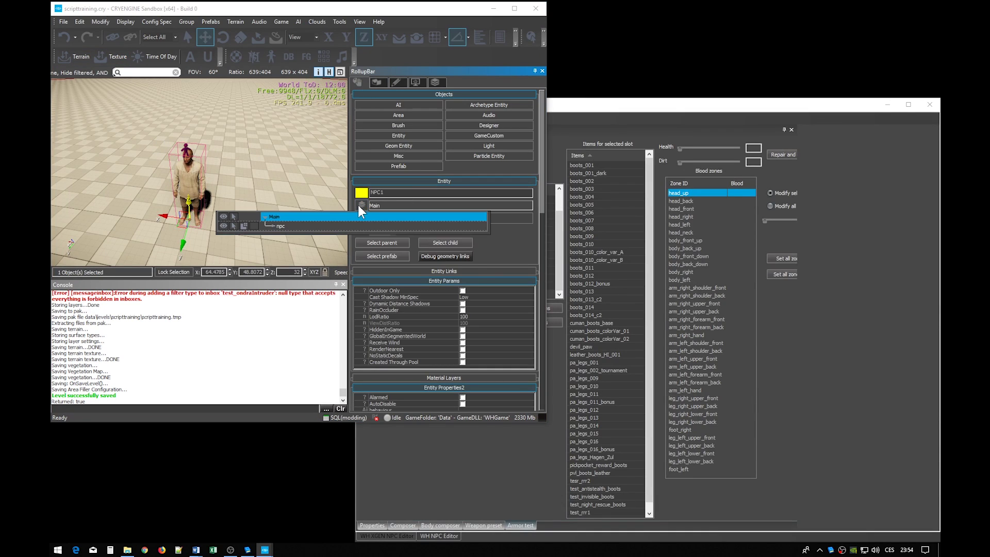
pyautogui.click(287, 223)
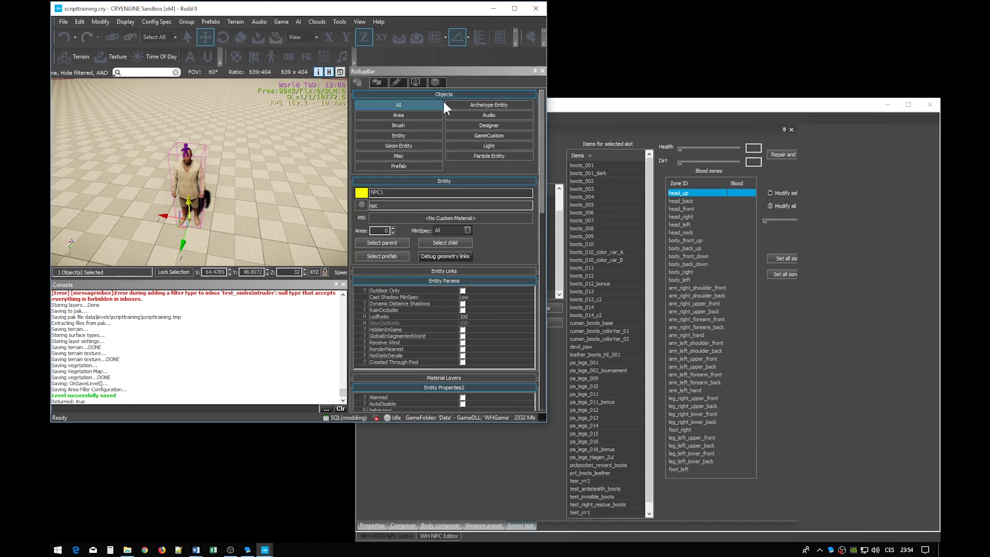
pyautogui.click(434, 82)
pyautogui.click(63, 22)
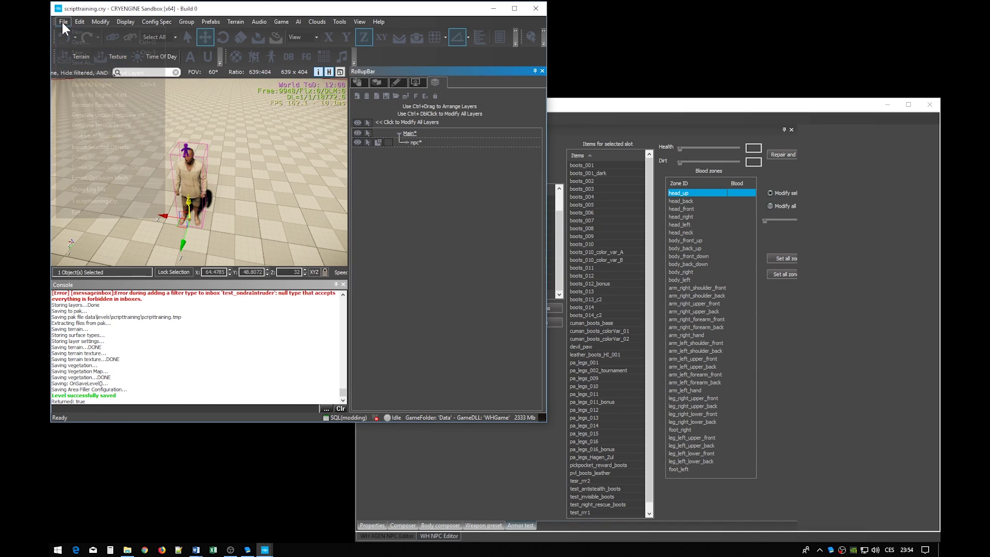
pyautogui.click(78, 54)
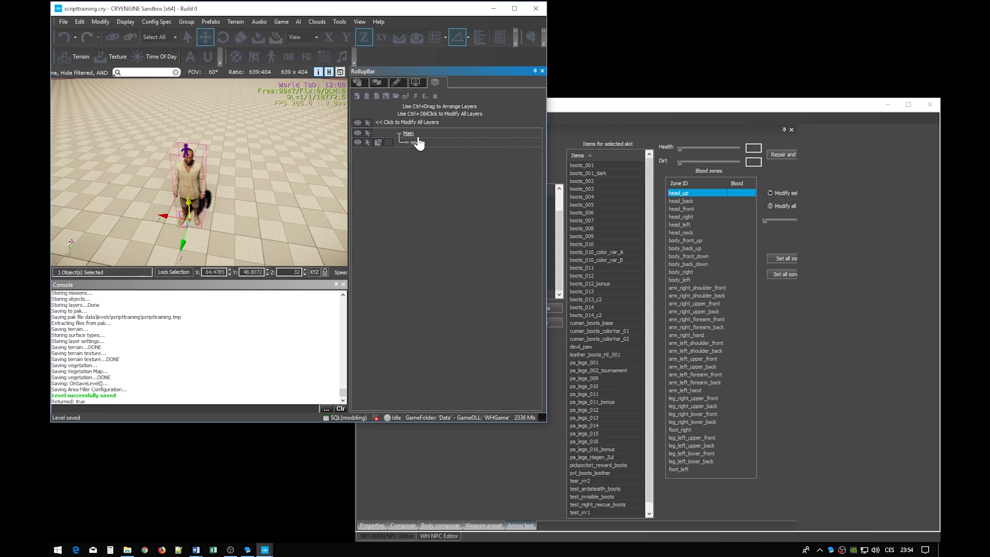
# Rename the NPC entity to test_ST_npc1 and save the level.
pyautogui.click(355, 80)
pyautogui.moveTo(406, 194); pyautogui.dragTo(261, 177)
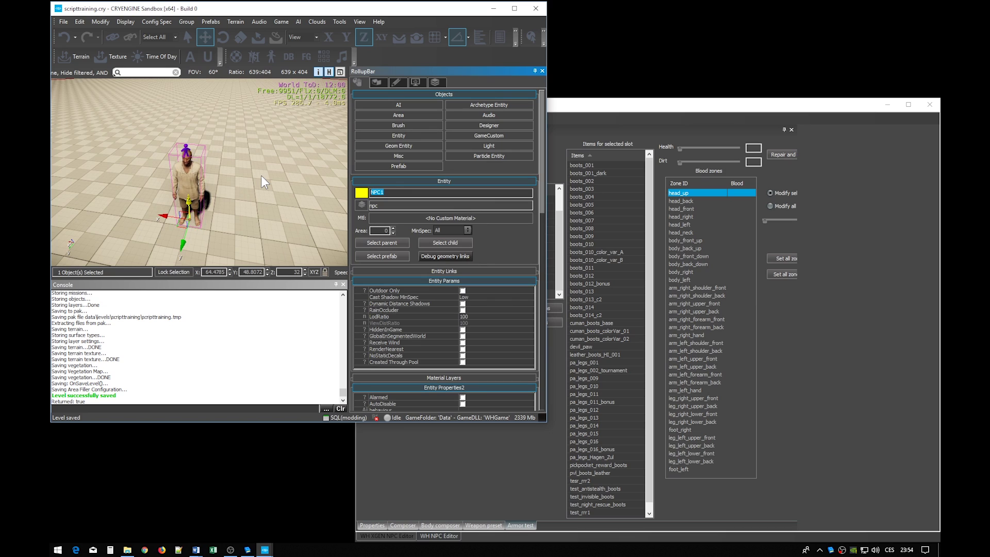
pyautogui.write('test')
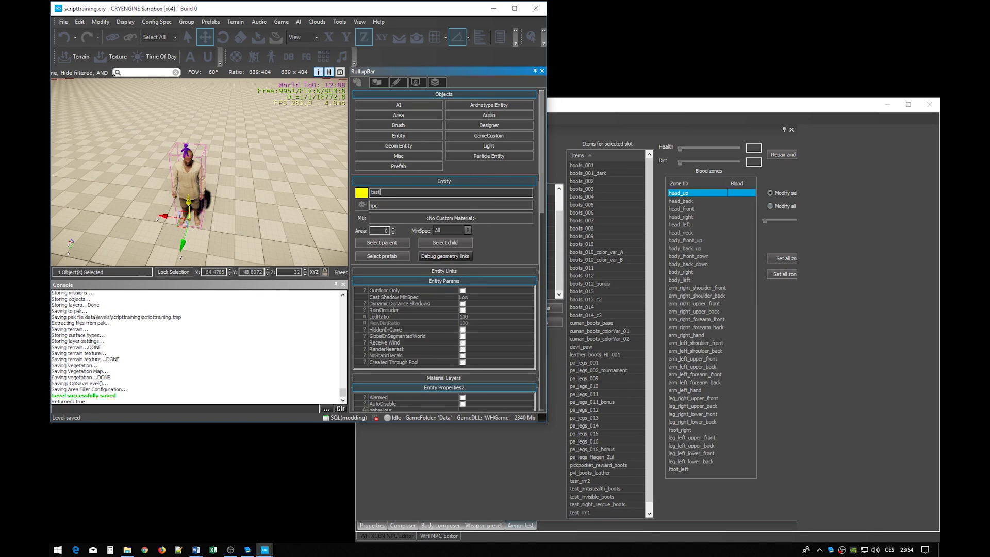
pyautogui.press('shift')
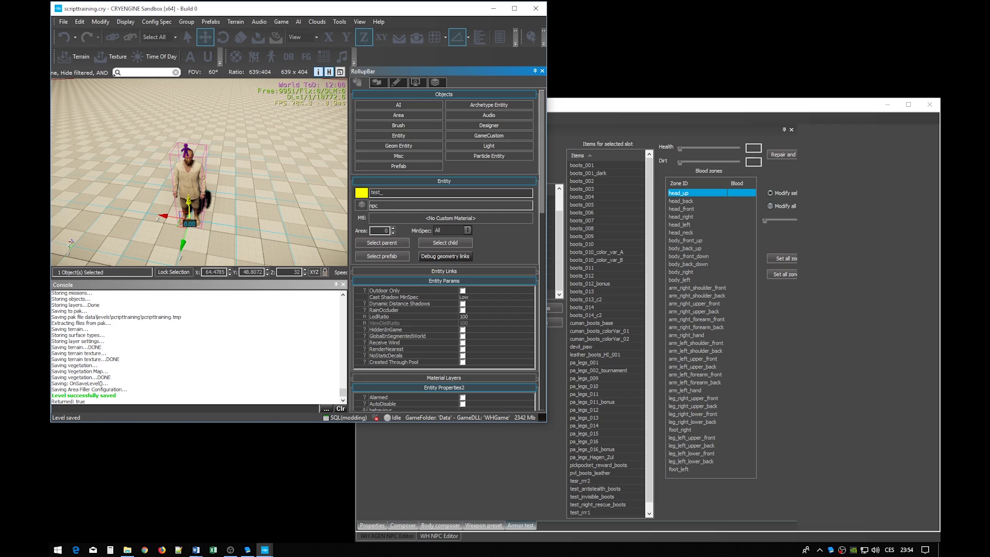
pyautogui.write('_ST')
pyautogui.write('-')
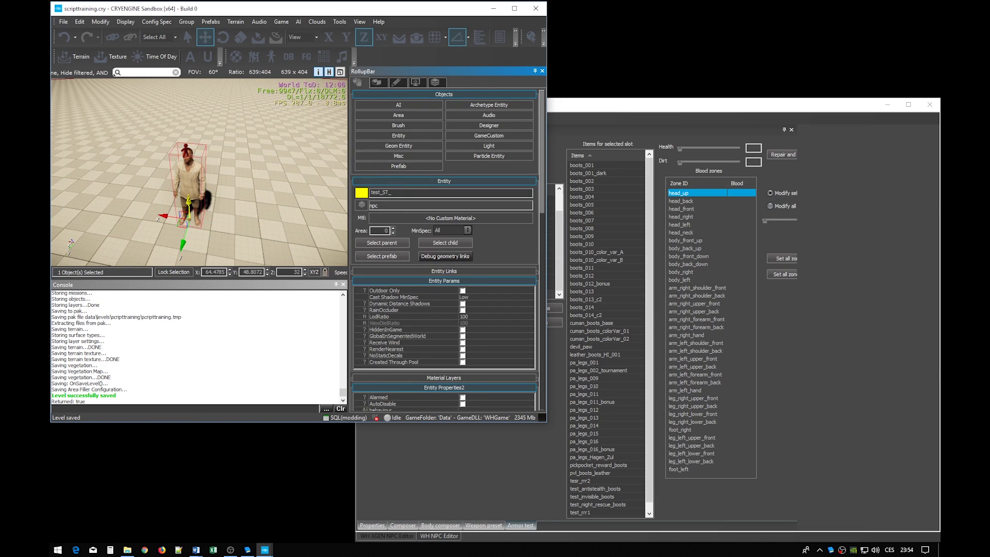
pyautogui.write('npc1')
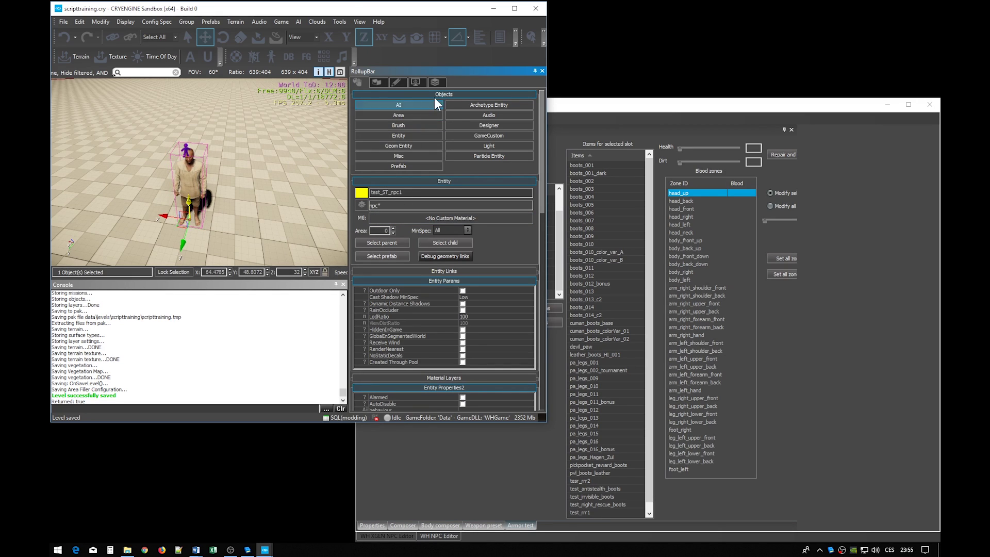
pyautogui.click(436, 82)
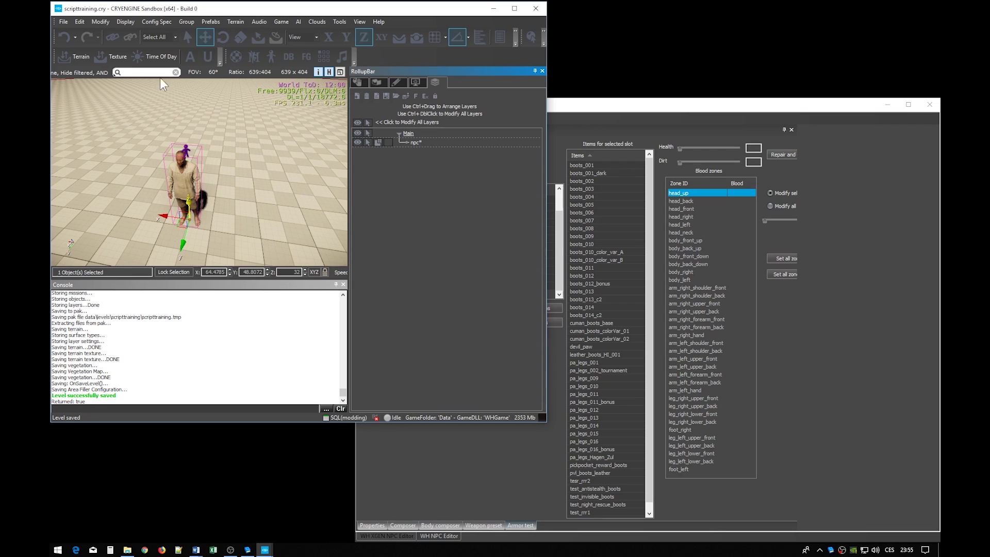
pyautogui.click(63, 22)
pyautogui.click(77, 53)
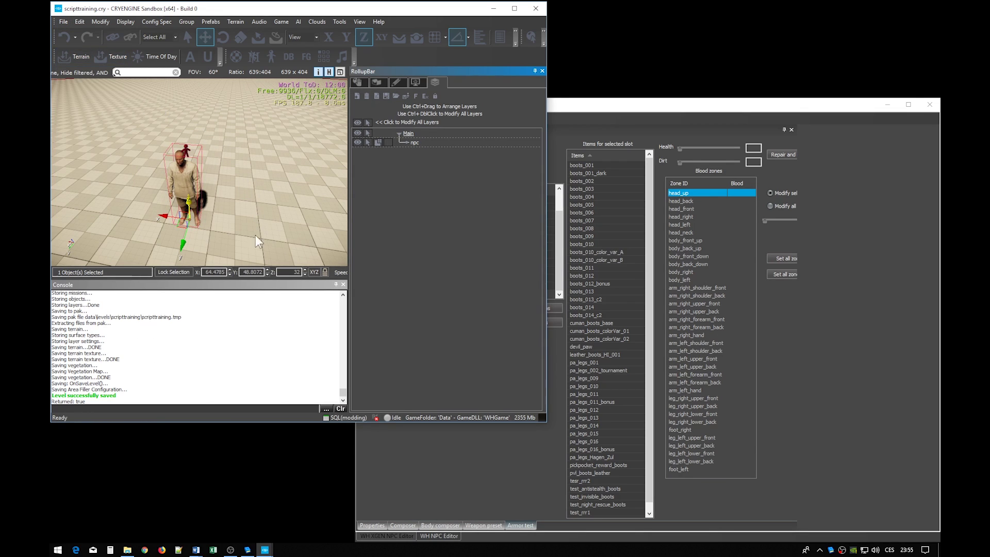
# Enlarge the perspective viewport by shrinking the console pane, and bring up the WH NPC Editor.
pyautogui.moveTo(238, 280); pyautogui.dragTo(238, 311)
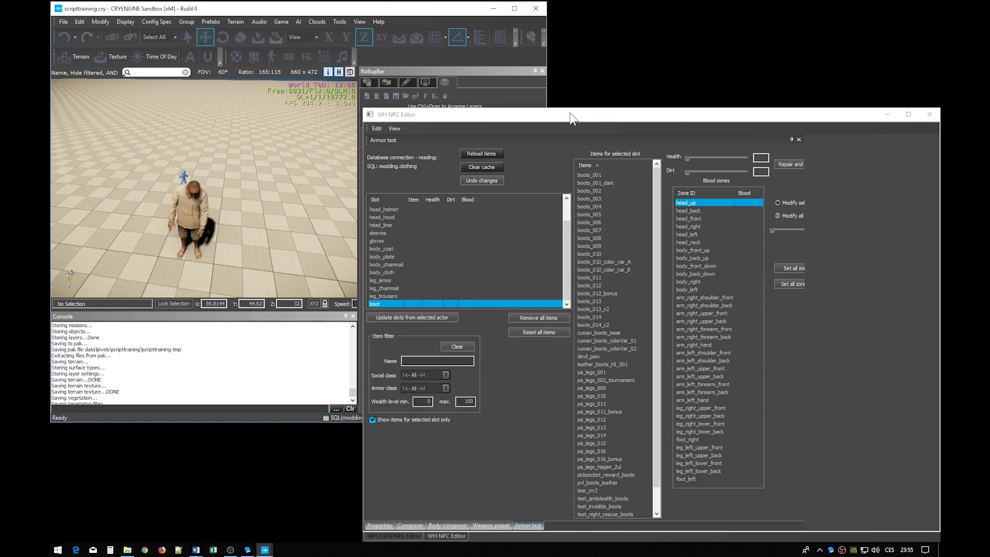
pyautogui.click(359, 22)
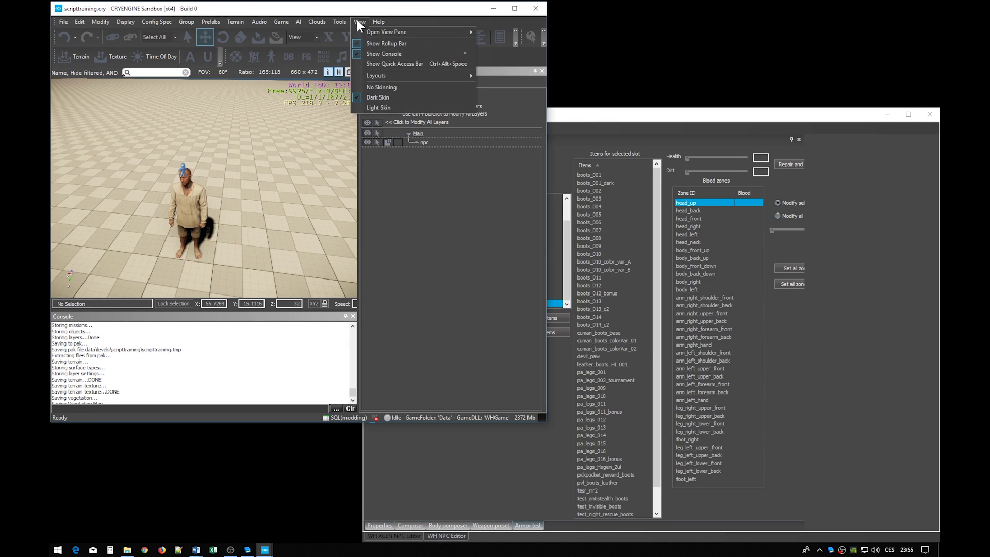
pyautogui.moveTo(376, 31)
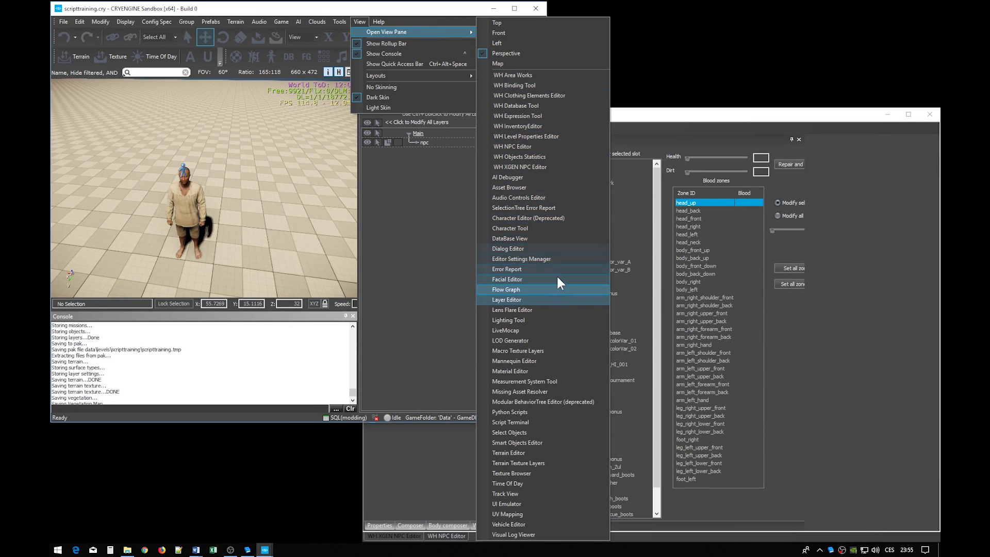
pyautogui.click(536, 146)
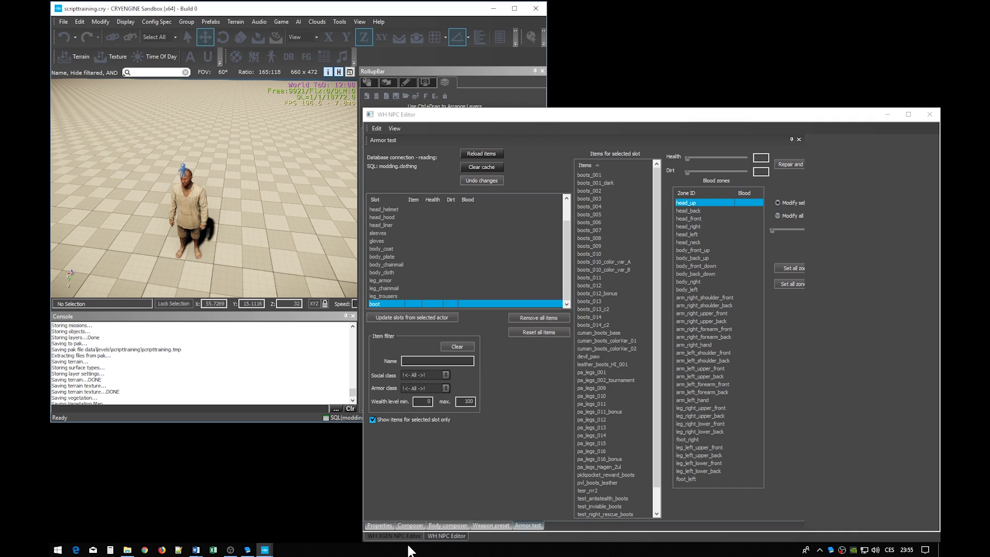
# Show the properties of the test_ST_npc1 NPC in the WH NPC Editor and create a new shared soul for it.
pyautogui.click(380, 525)
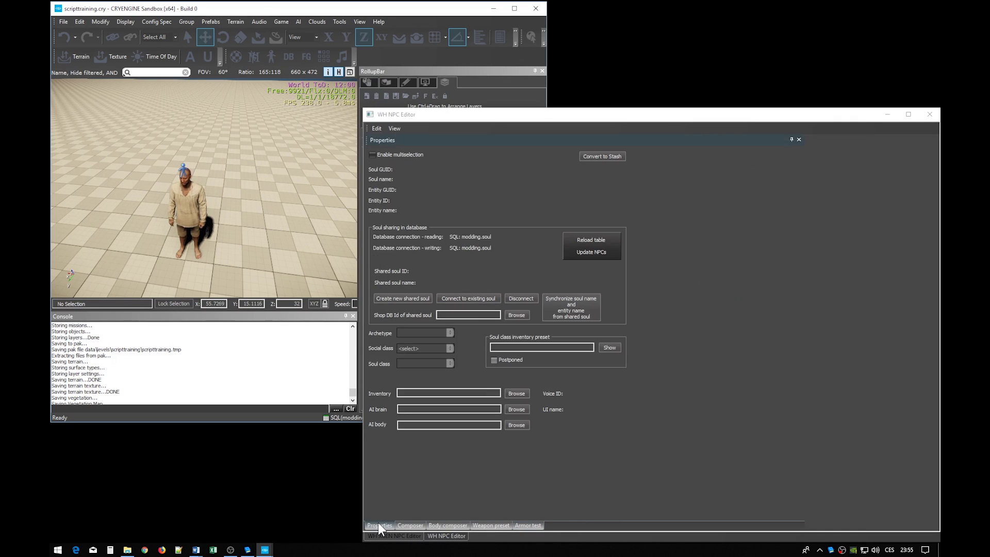
pyautogui.click(180, 164)
pyautogui.click(181, 164)
pyautogui.click(733, 278)
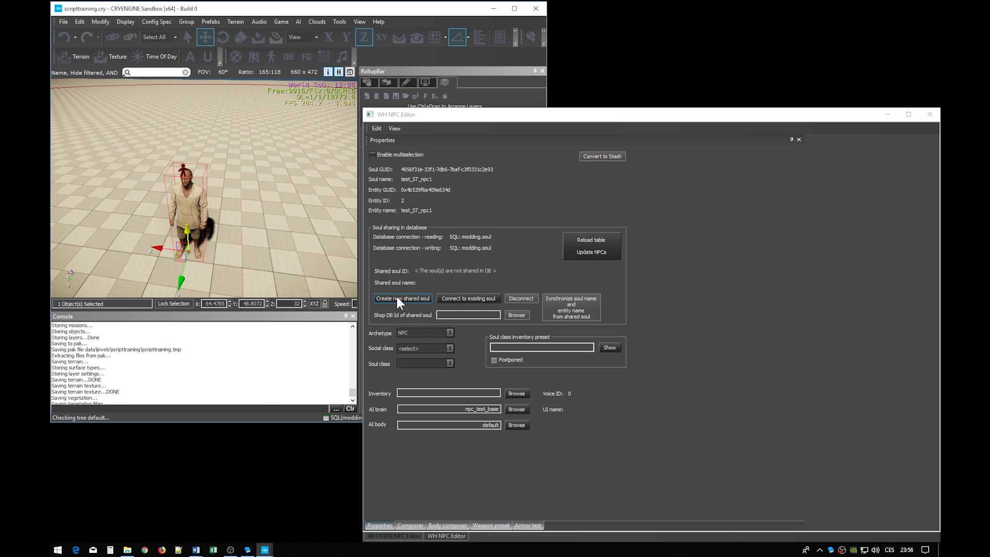
pyautogui.click(398, 297)
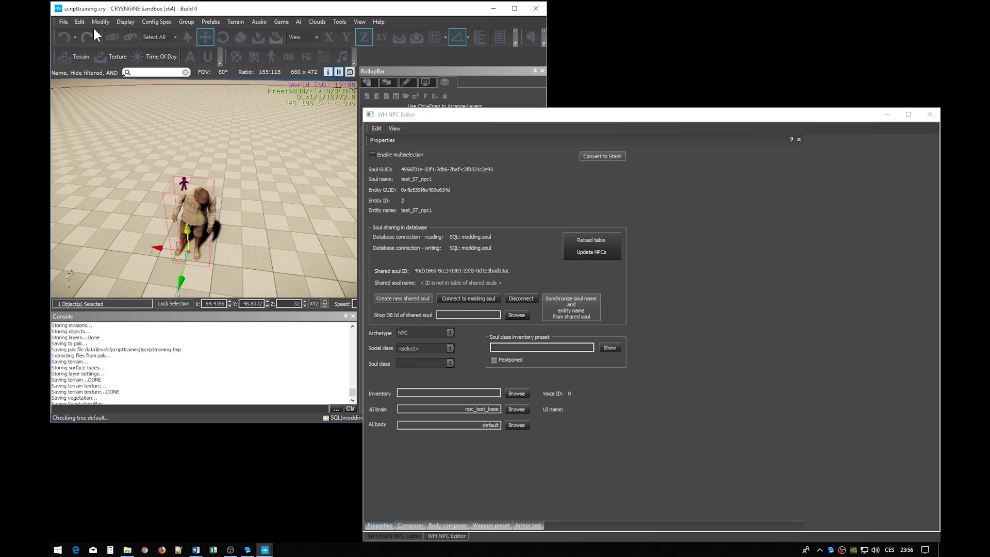
# Save the scripttraining level with the NPC's new shared soul.
pyautogui.click(78, 12)
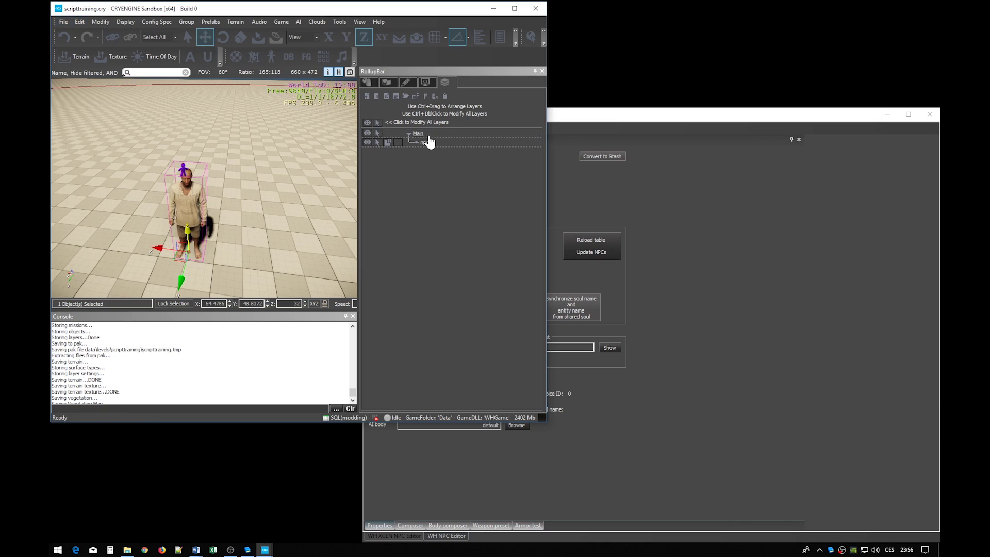
pyautogui.click(63, 23)
pyautogui.click(91, 52)
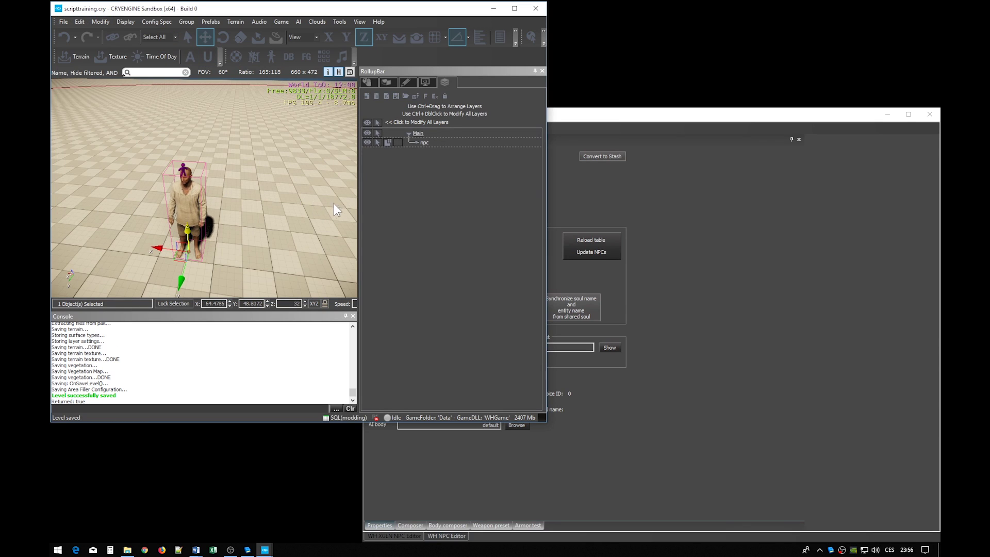
# Deselect and reselect the NPC to refresh its properties, and check its shared soul ID, shared soul name and AI brain.
pyautogui.click(261, 202)
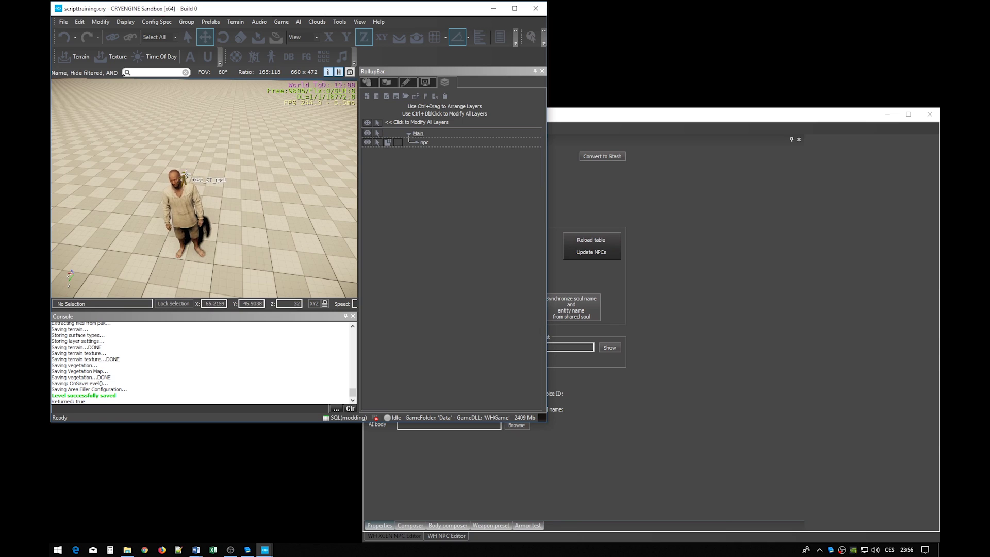
pyautogui.click(186, 175)
pyautogui.click(722, 283)
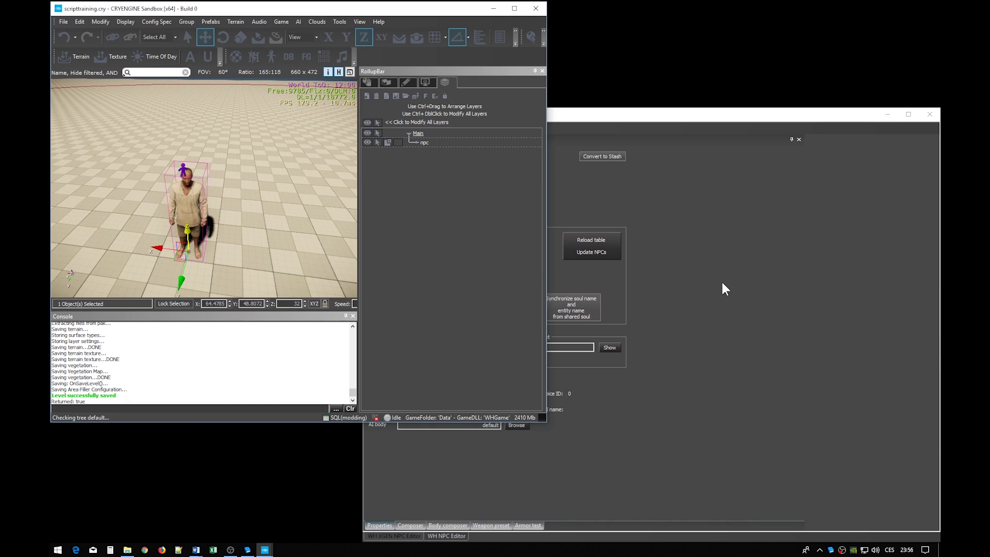
pyautogui.moveTo(416, 270); pyautogui.dragTo(511, 270)
pyautogui.click(454, 283)
pyautogui.doubleClick(453, 282)
pyautogui.hotkey('ctrl', 'c')
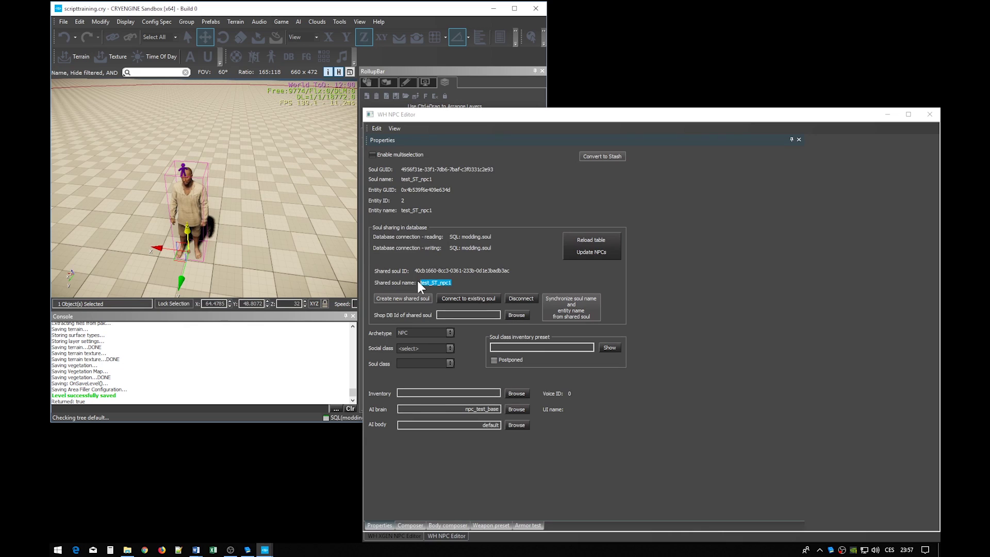
pyautogui.doubleClick(453, 409)
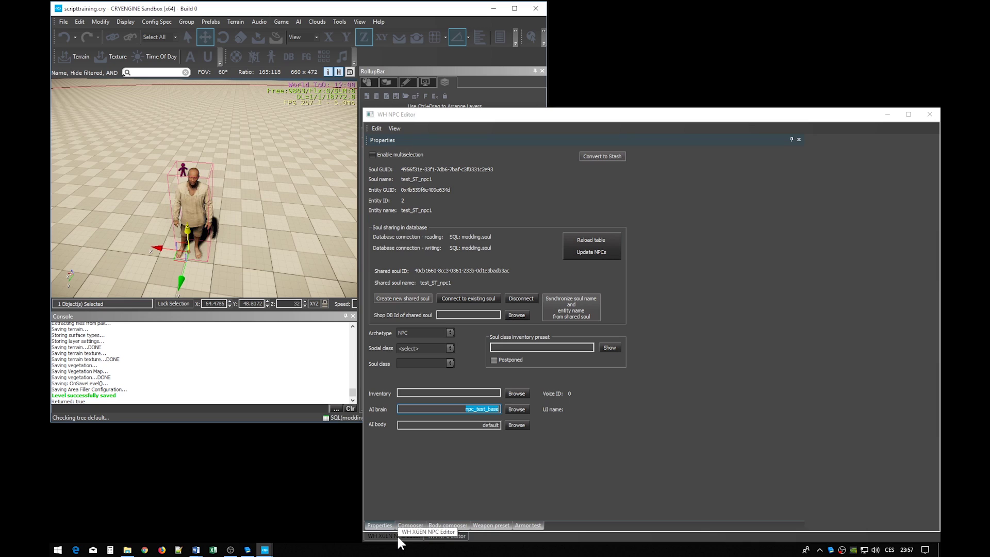
# Bring up the WH XGEN NPC Editor and widen its Tree Editor by narrowing the Subbrains and Search Results panes.
pyautogui.click(336, 20)
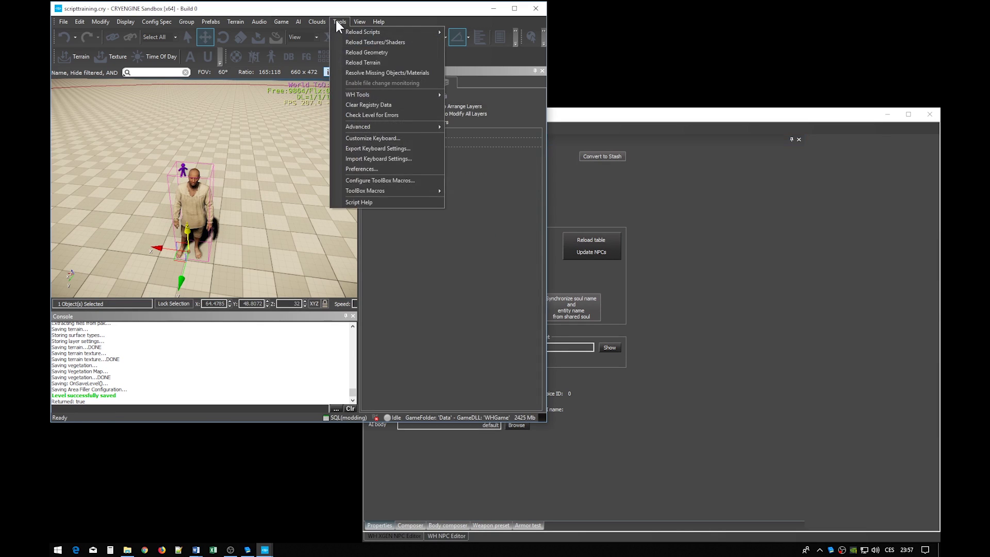
pyautogui.moveTo(355, 22)
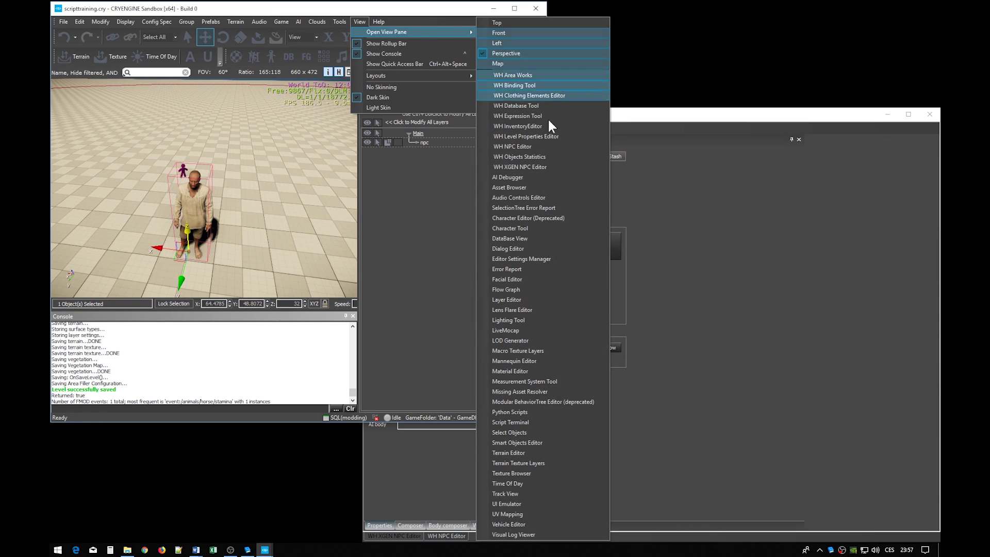
pyautogui.click(557, 167)
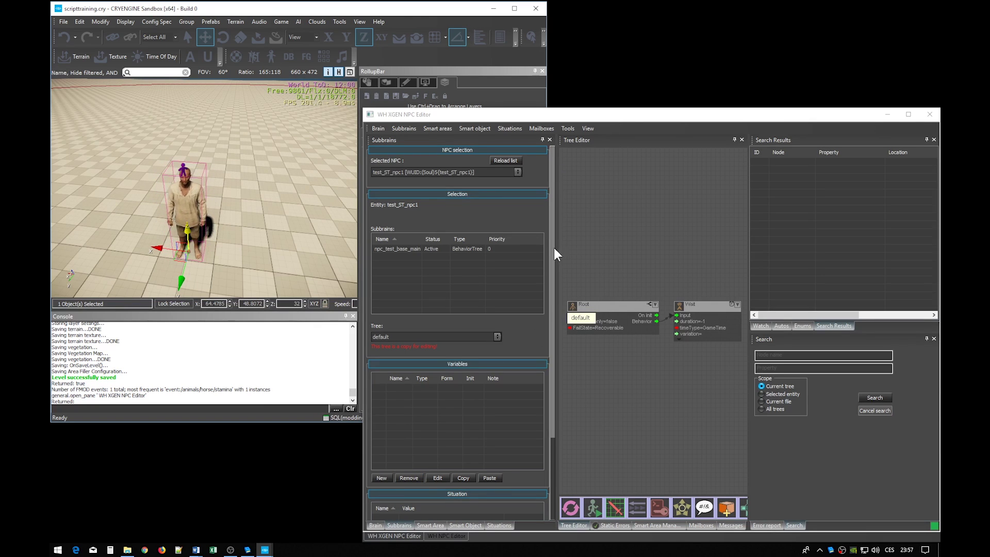
pyautogui.moveTo(555, 248); pyautogui.dragTo(520, 254)
pyautogui.moveTo(748, 234); pyautogui.dragTo(837, 237)
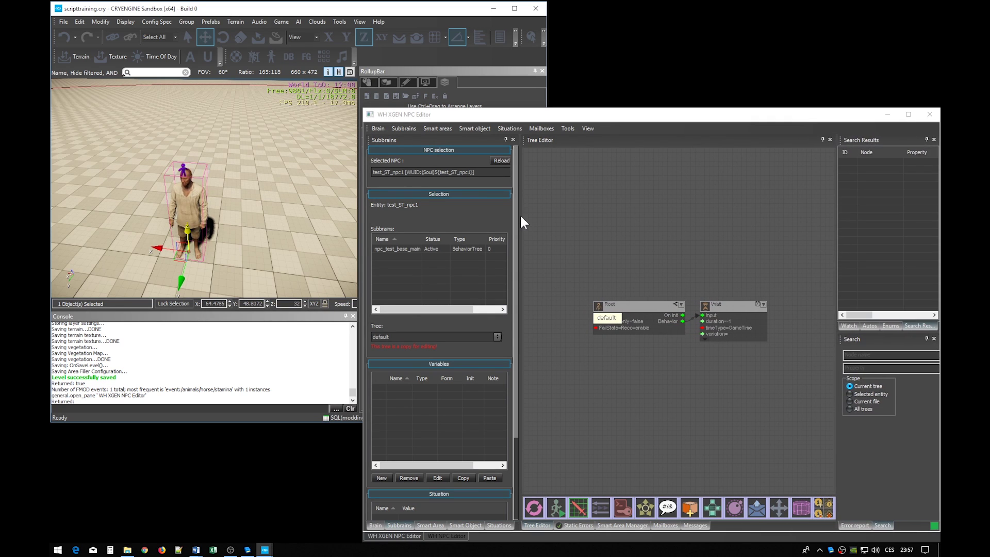
pyautogui.moveTo(520, 217); pyautogui.dragTo(517, 217)
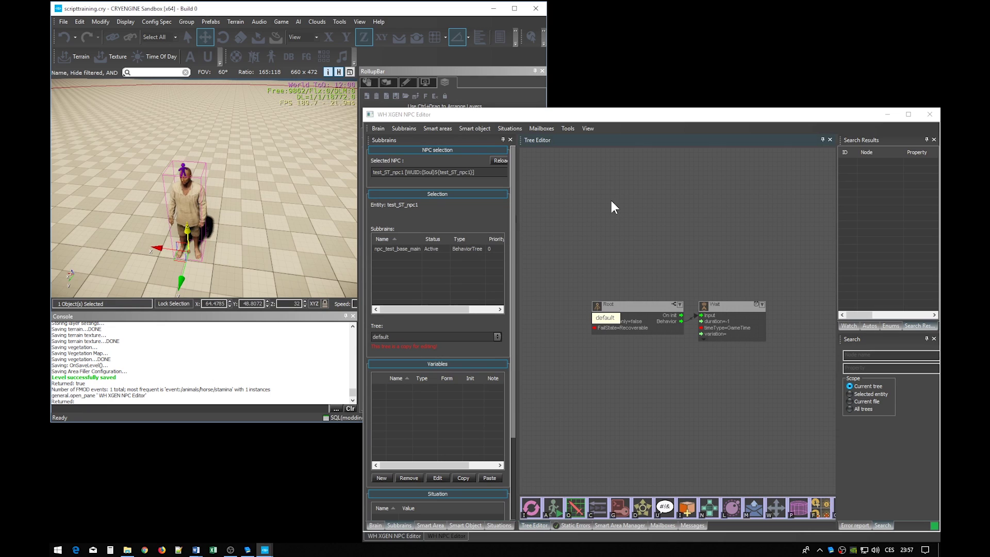
# Create a new brain named test_ST_npc1 in the WH XGEN NPC Editor.
pyautogui.click(374, 525)
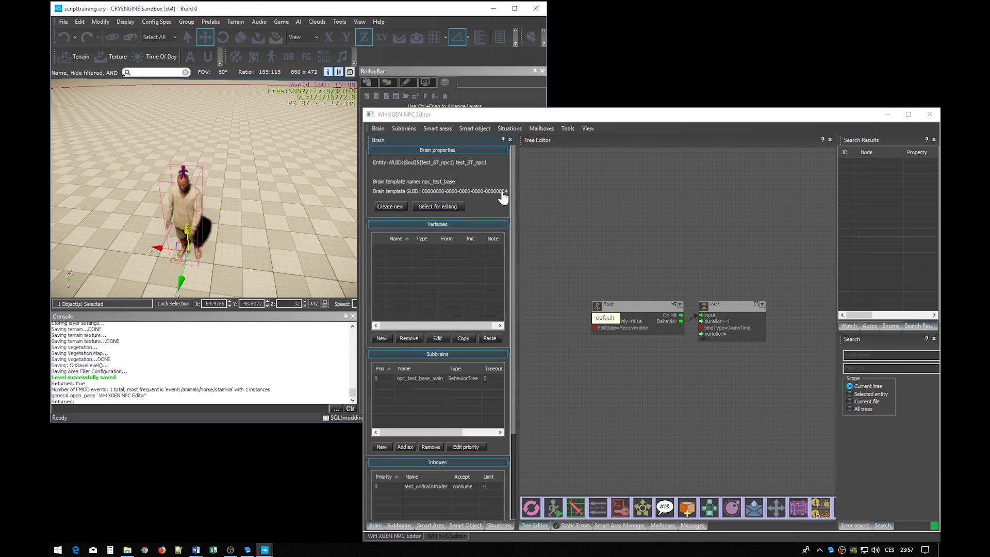
pyautogui.click(397, 206)
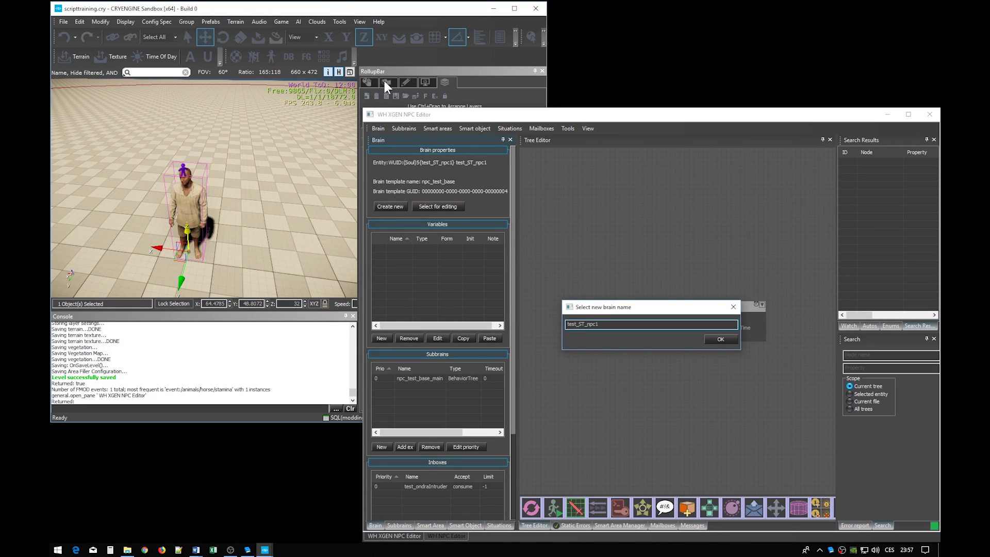
pyautogui.click(721, 340)
pyautogui.click(563, 310)
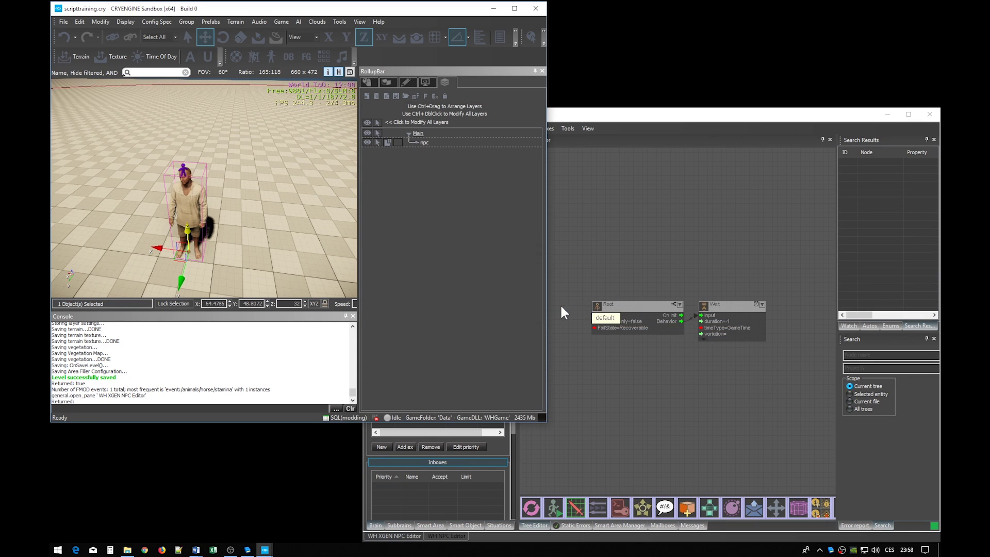
pyautogui.click(589, 249)
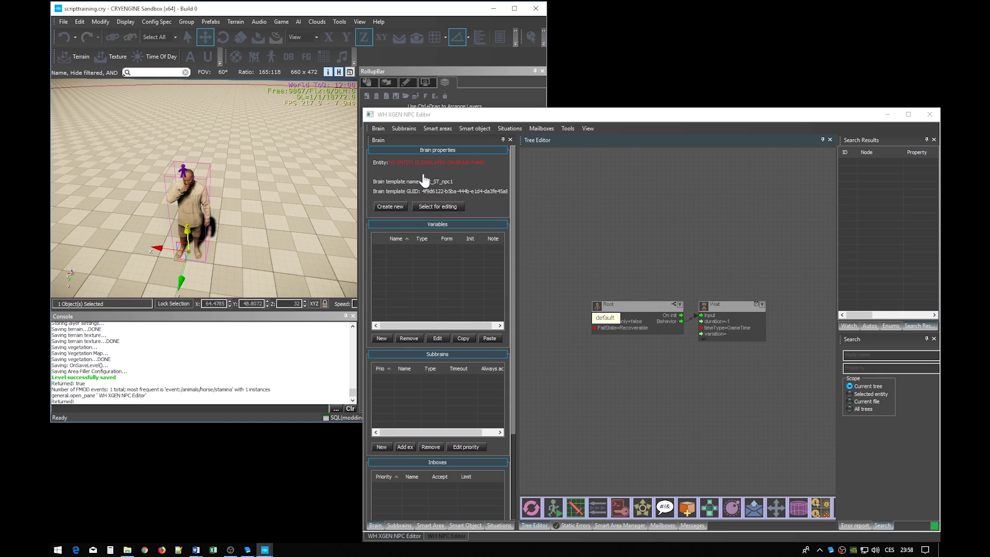
# Begin a new subbrain for the brain, named test_ST_npc1_main and of type BehaviorTree.
pyautogui.click(381, 448)
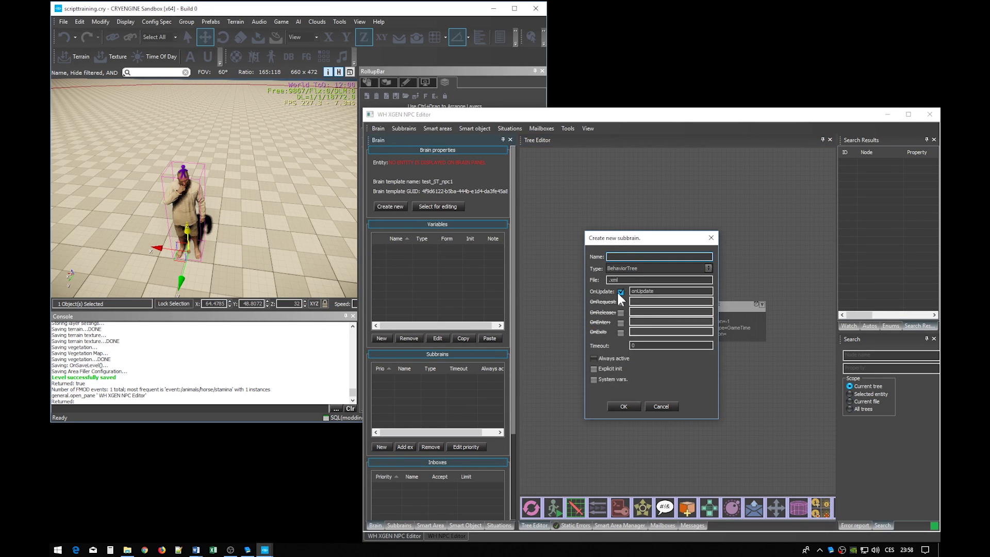
pyautogui.hotkey('ctrl', 'v')
pyautogui.write('%')
pyautogui.write('mai')
pyautogui.click(654, 264)
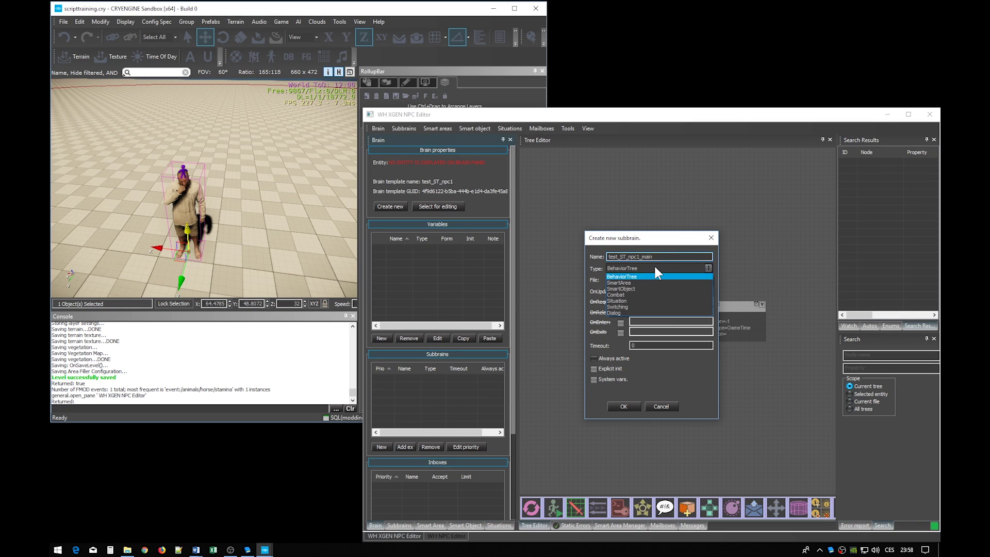
pyautogui.click(655, 266)
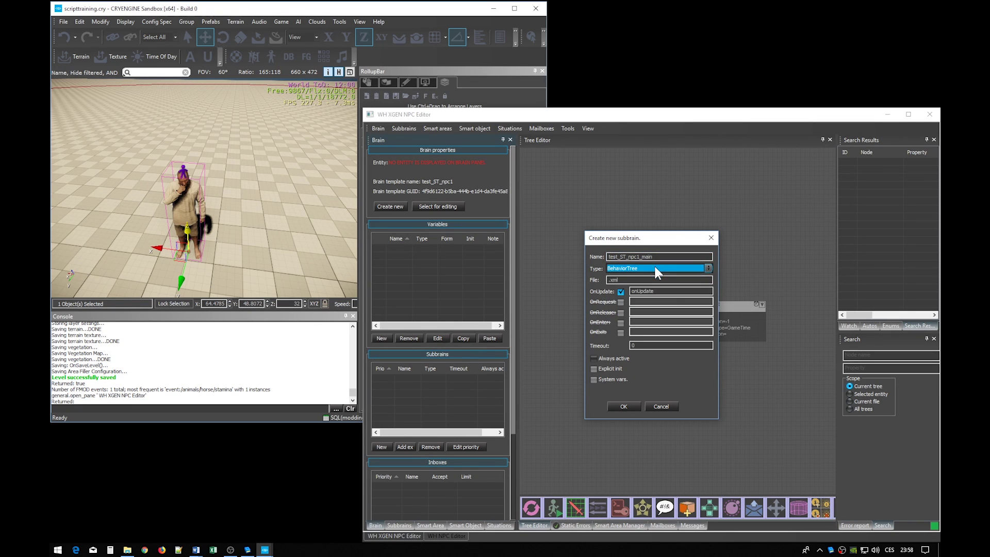
# Set the new subbrain's file to _test/test_ST_npc1.xml.
pyautogui.click(635, 279)
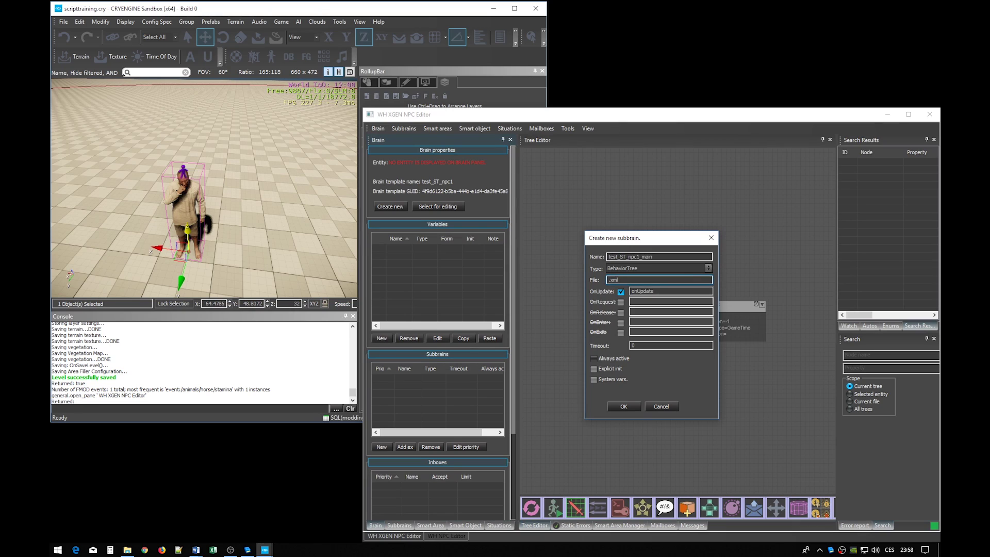
pyautogui.write('__test')
pyautogui.hotkey('ctrl', 'v')
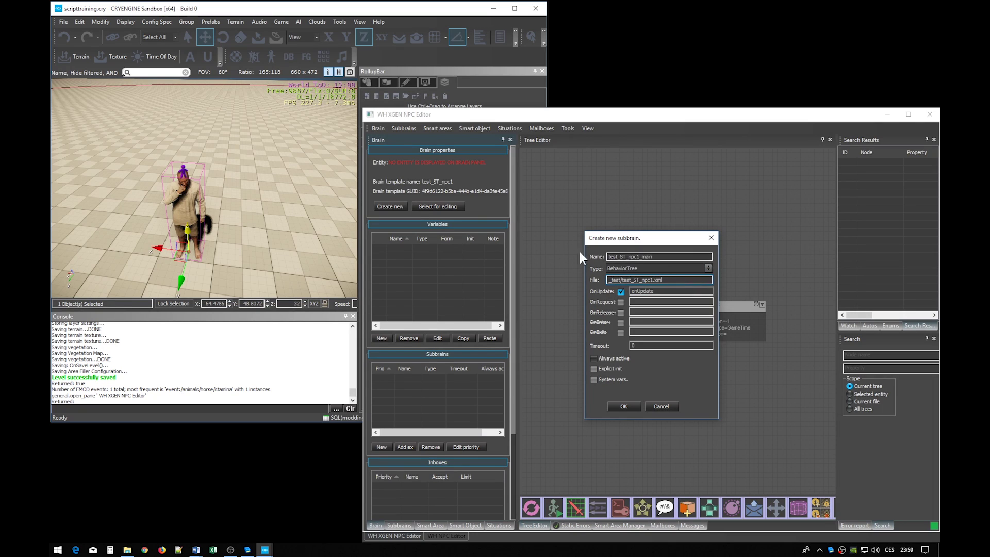
# In File Explorer, examine the game's Data\libs\ai folder and its path, comparing it with the subbrain's file setting.
pyautogui.click(127, 550)
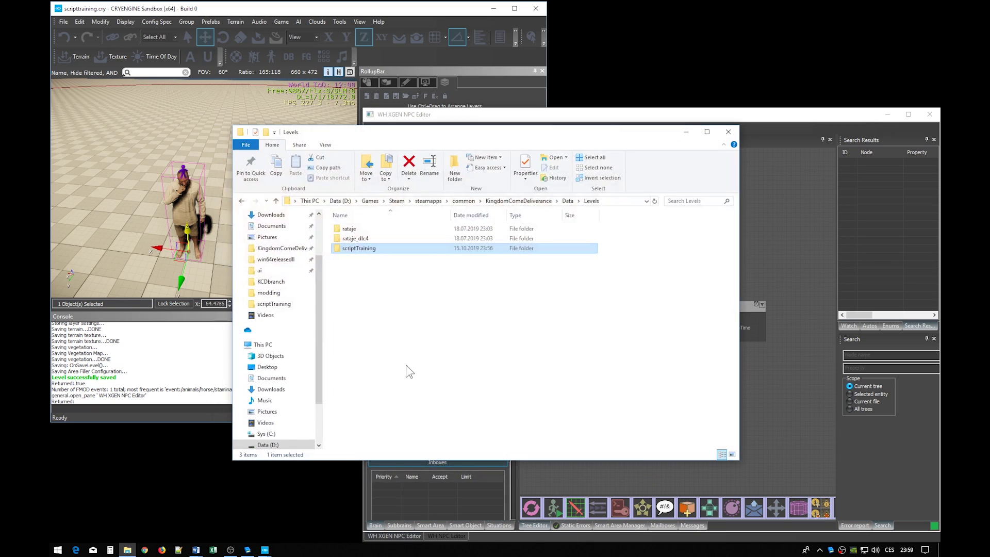
pyautogui.click(513, 201)
pyautogui.click(369, 238)
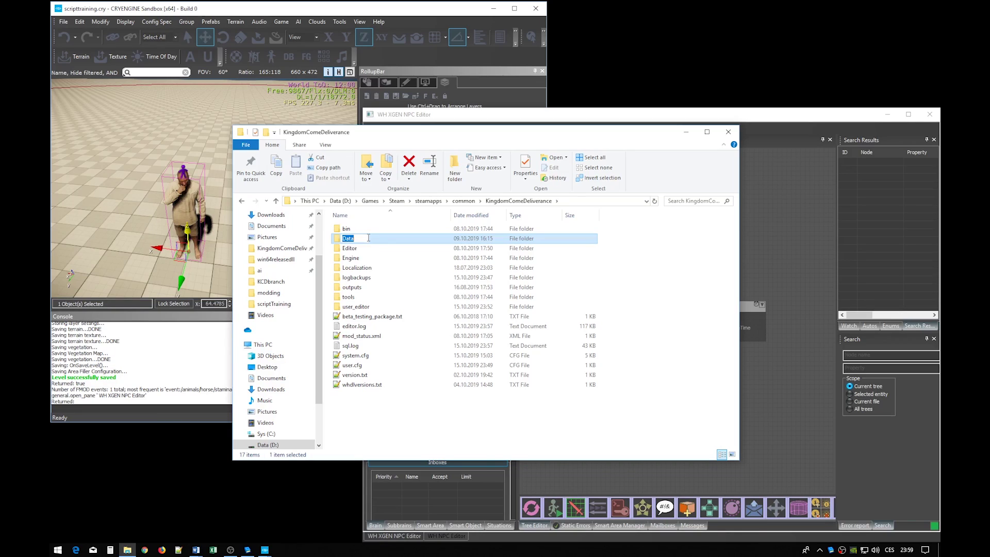
pyautogui.doubleClick(383, 240)
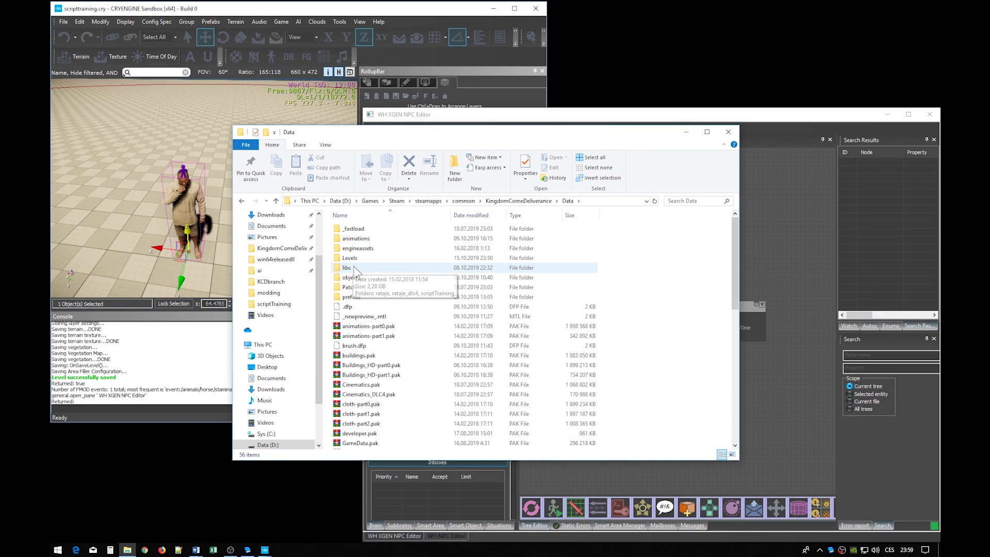
pyautogui.doubleClick(353, 268)
pyautogui.doubleClick(355, 228)
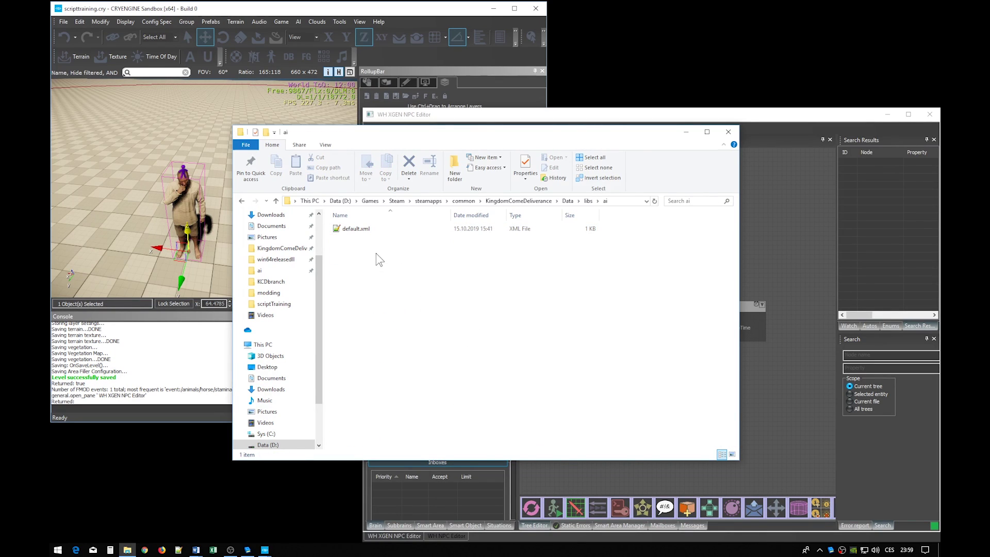
pyautogui.click(760, 119)
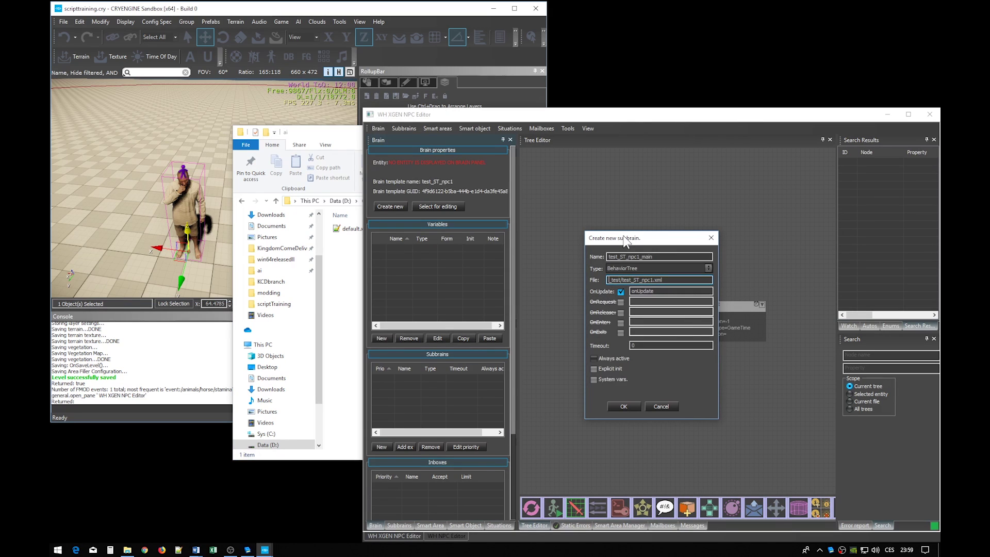
pyautogui.click(336, 255)
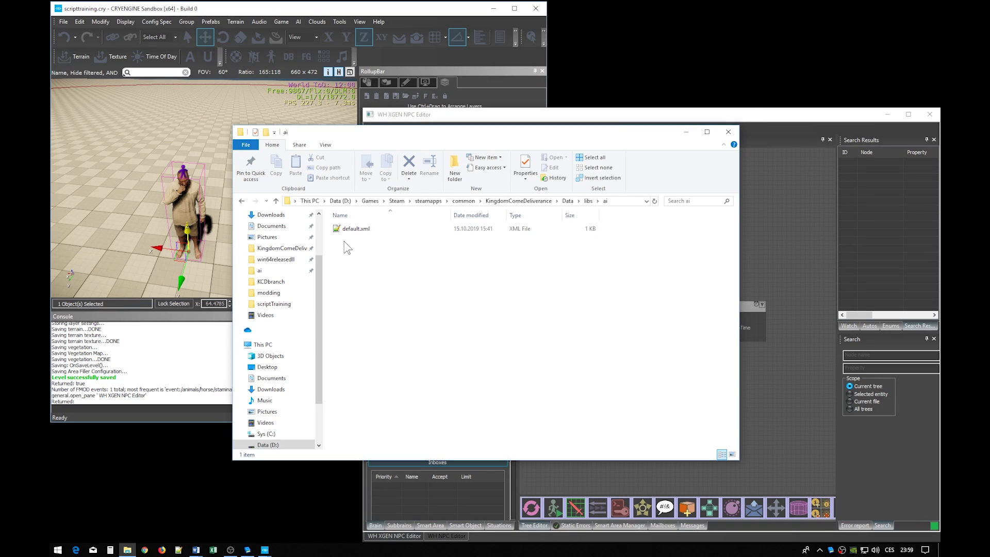
pyautogui.click(351, 231)
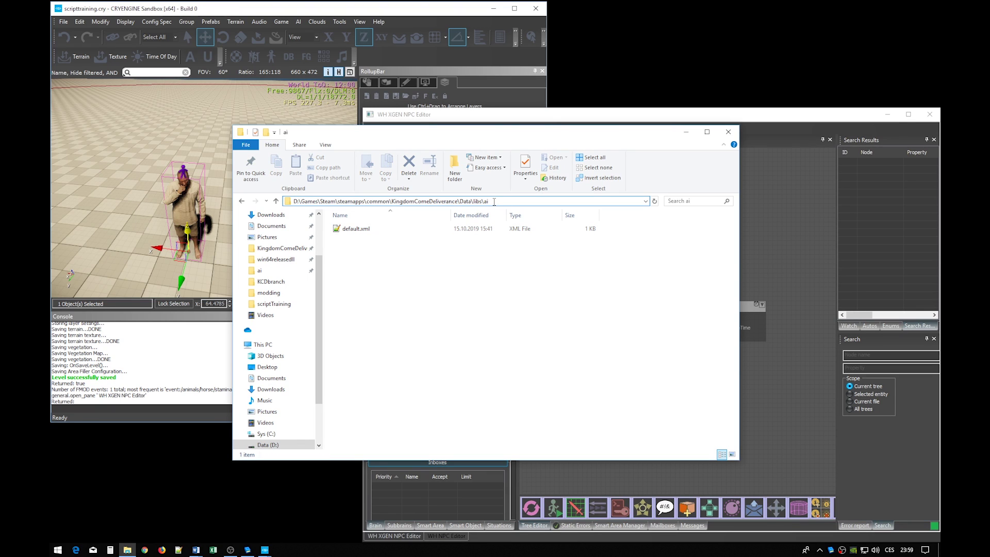
pyautogui.moveTo(496, 202); pyautogui.dragTo(458, 201)
pyautogui.click(759, 266)
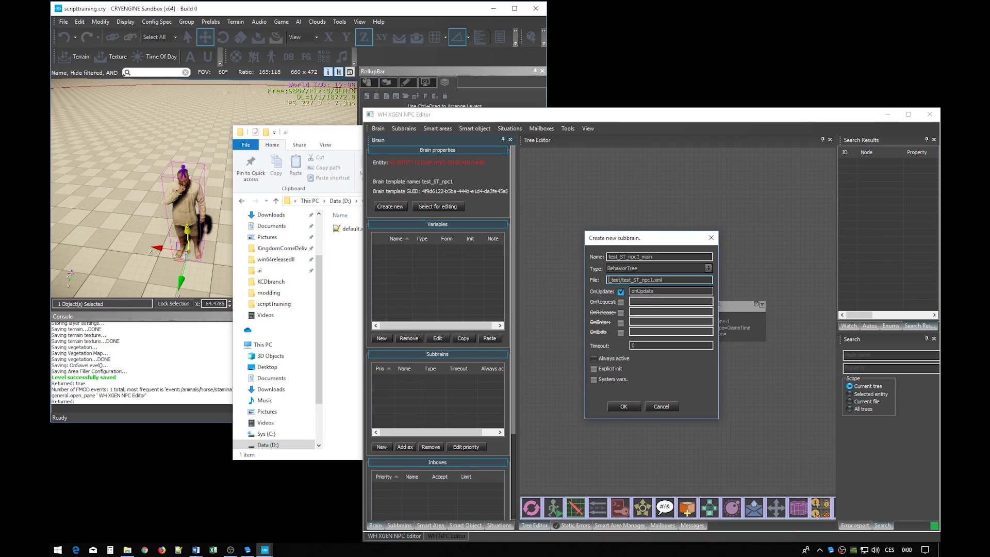
# Create the subbrain with Always active enabled, and save the brain with a reload of the selected entity.
pyautogui.click(610, 357)
pyautogui.click(626, 407)
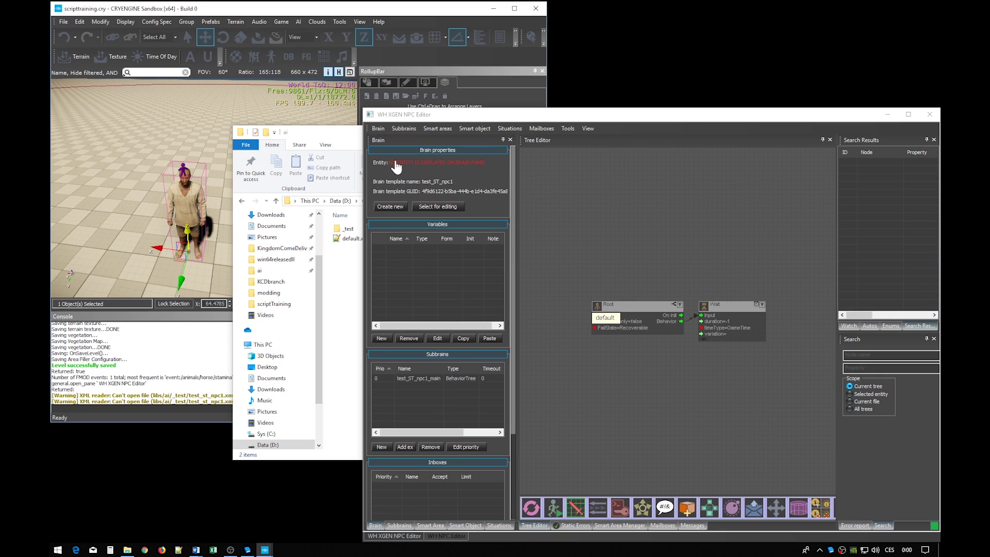
pyautogui.click(380, 129)
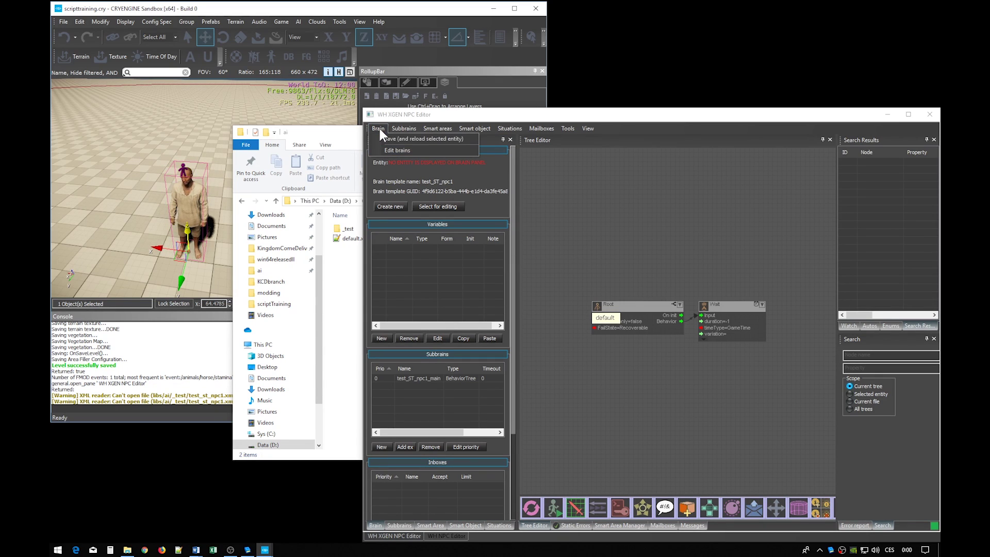
pyautogui.click(390, 139)
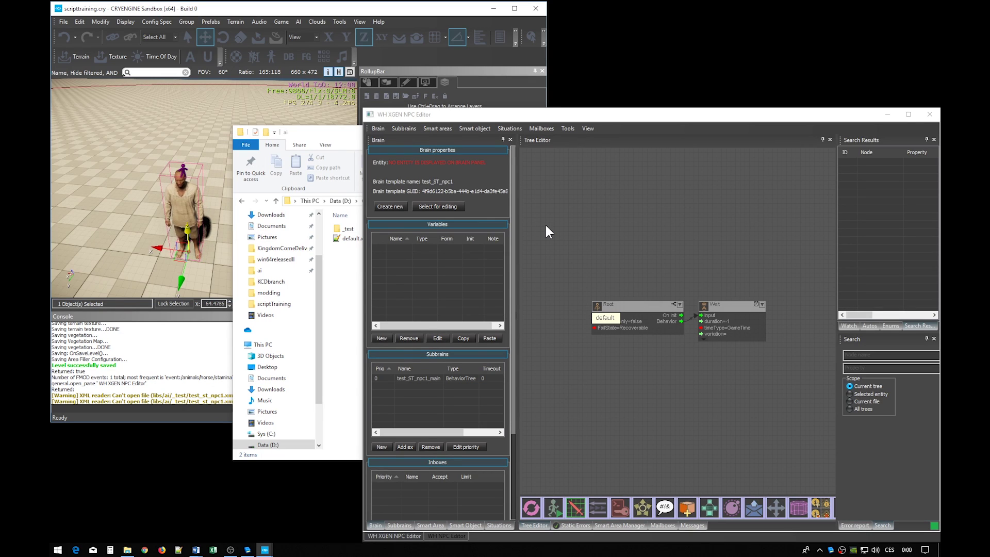
# In File Explorer, open the _test folder and check for the subbrain's XML file.
pyautogui.click(360, 278)
pyautogui.click(356, 229)
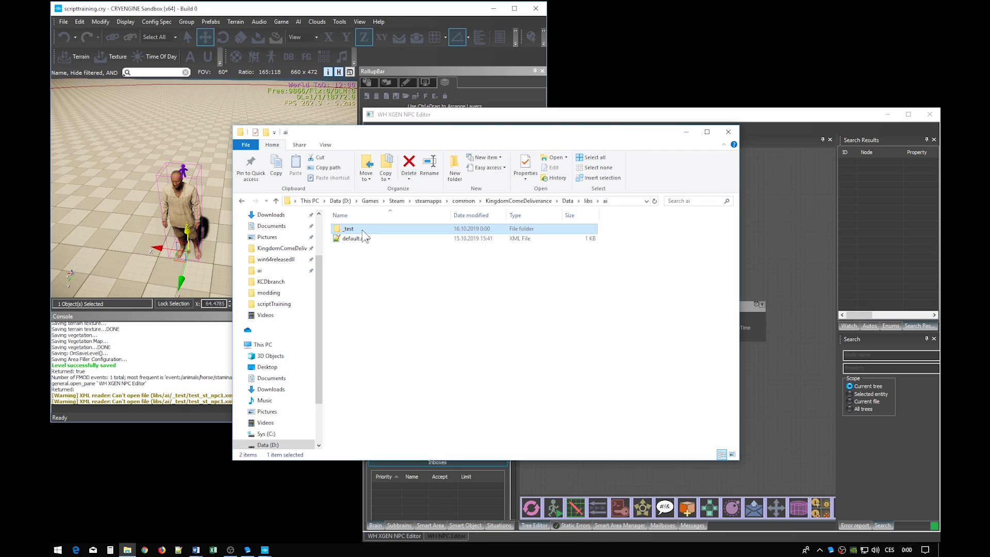
pyautogui.doubleClick(363, 231)
pyautogui.click(360, 232)
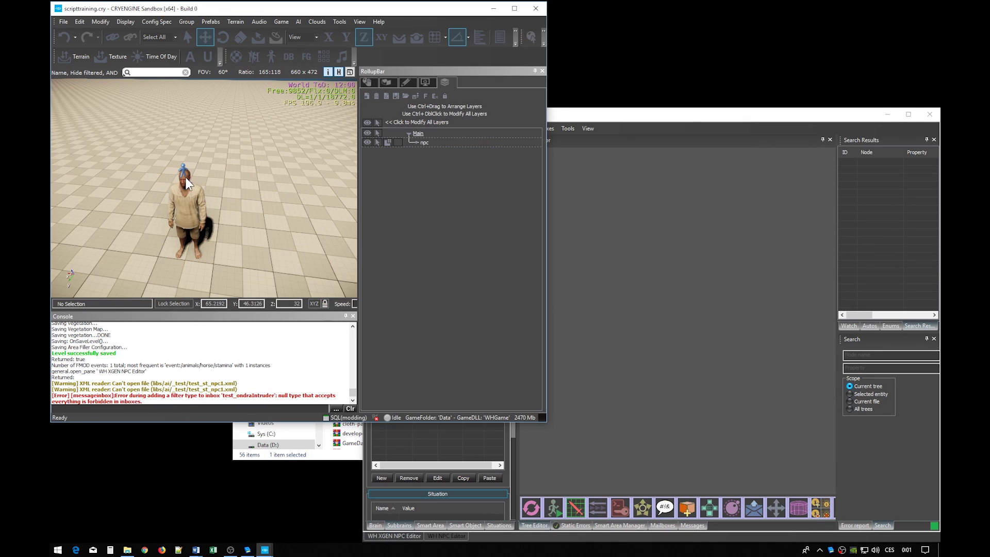
# Set the NPC's AI brain to test_ST_npc1 in the WH NPC Editor and save the level.
pyautogui.click(185, 178)
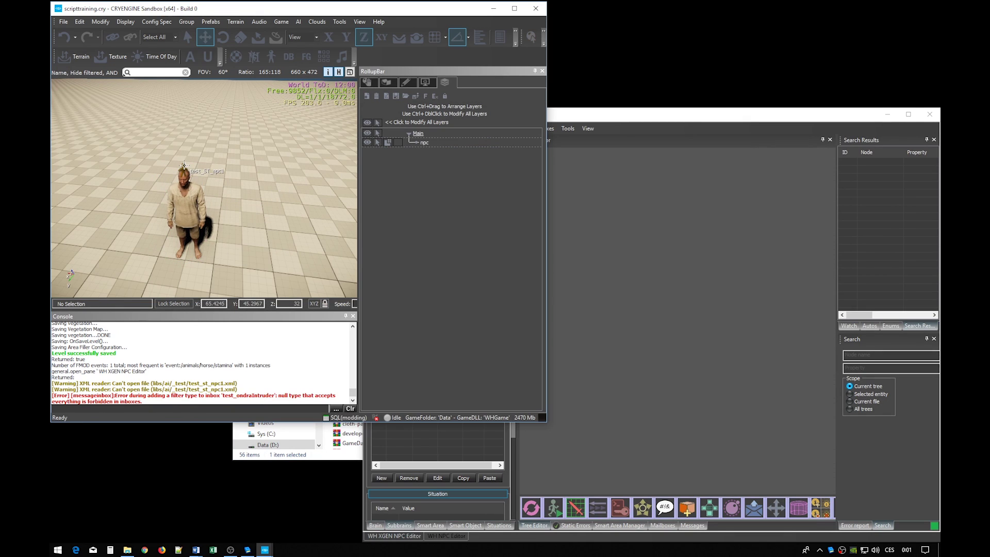
pyautogui.click(604, 227)
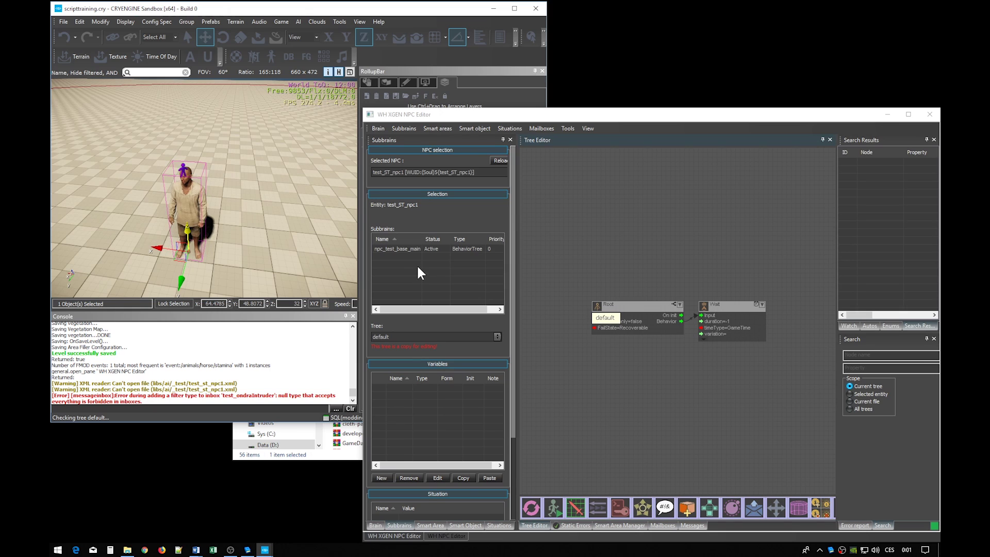
pyautogui.click(447, 536)
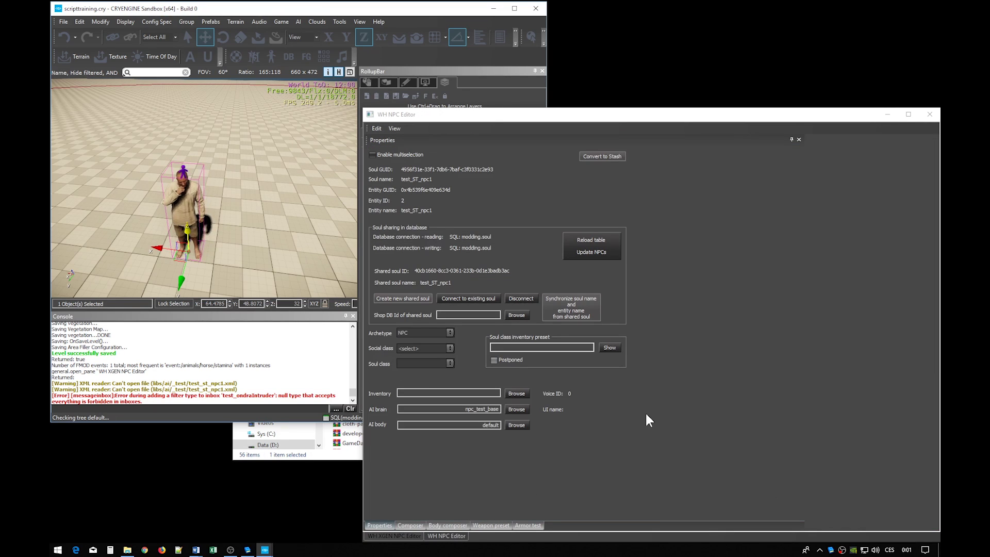
pyautogui.click(517, 409)
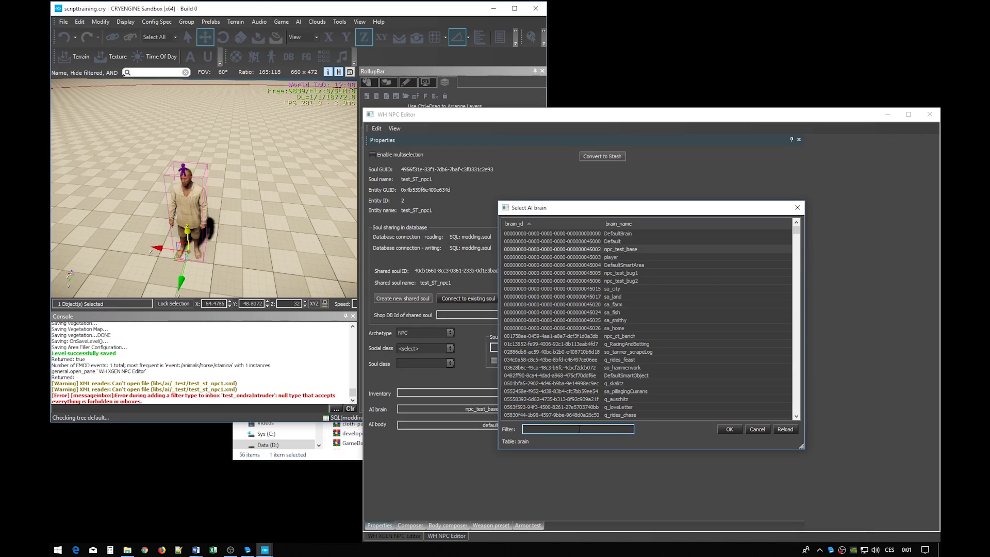
pyautogui.write('test_ST_npc1')
pyautogui.click(633, 235)
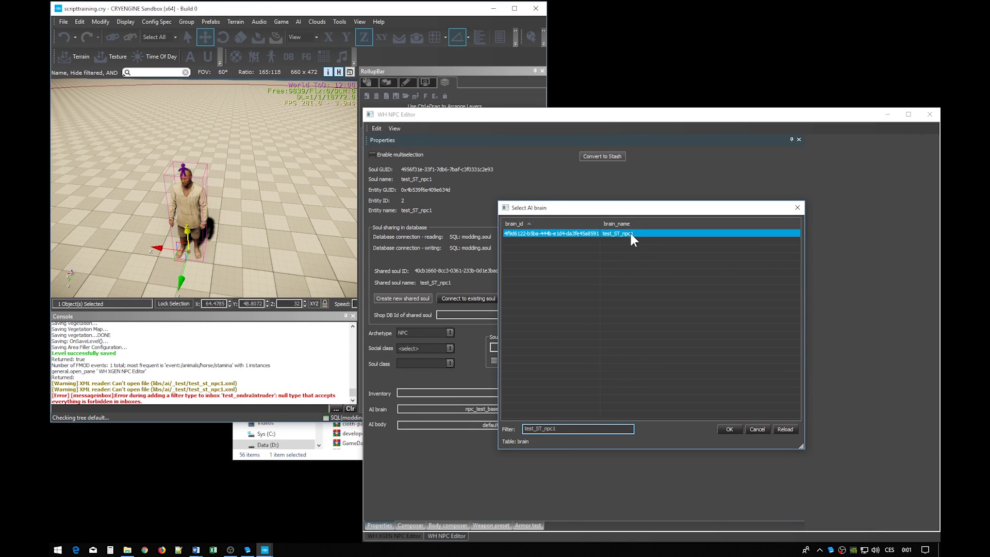
pyautogui.click(729, 429)
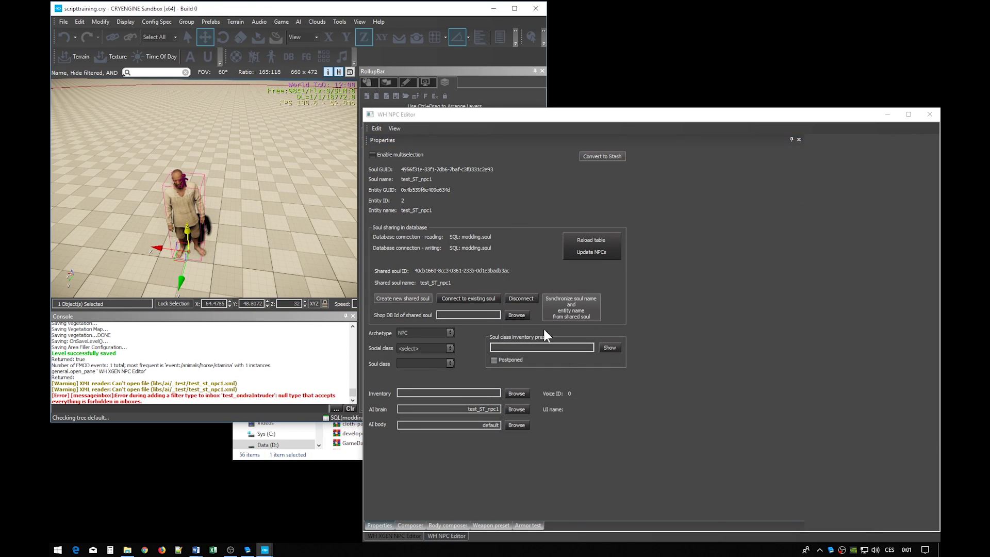
pyautogui.click(57, 22)
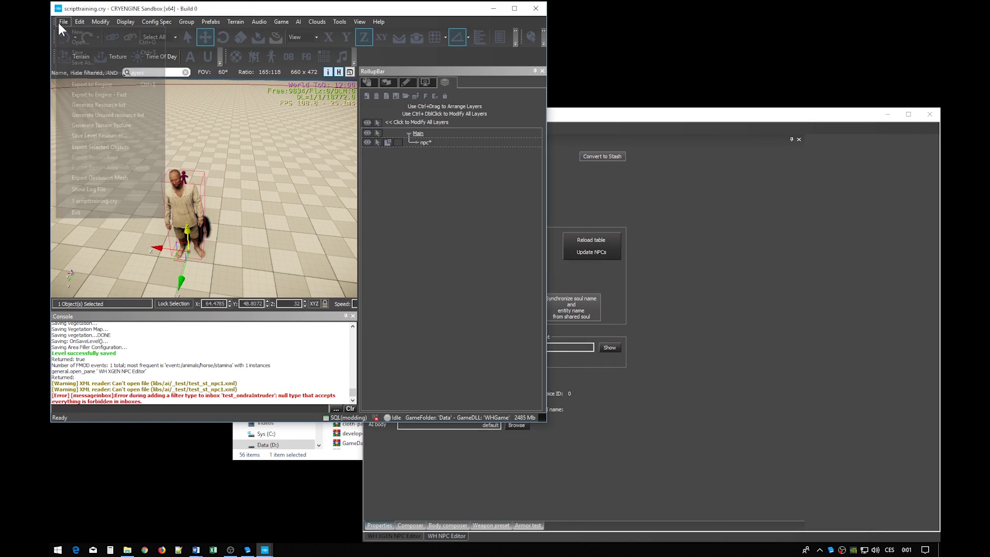
pyautogui.click(73, 51)
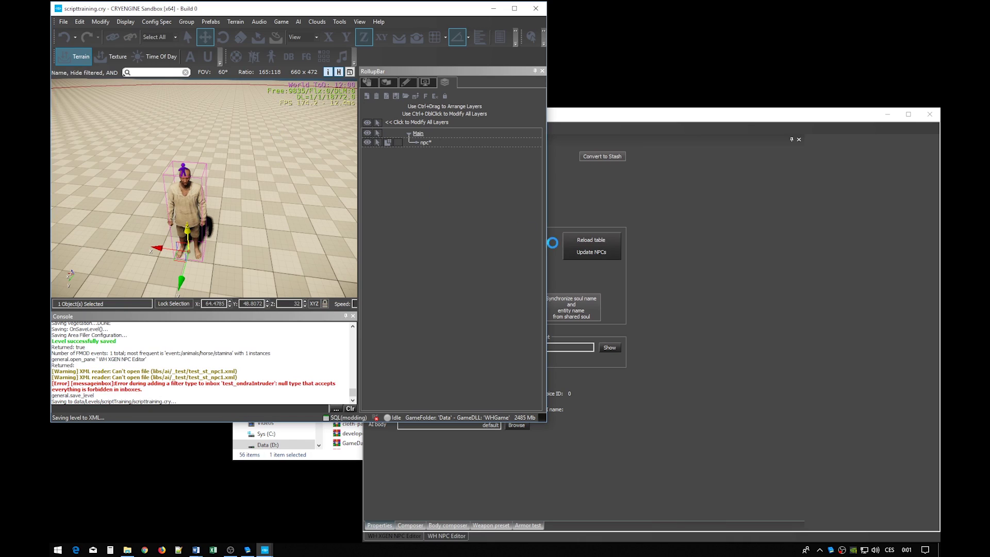
# Refresh the NPC's data in the WH XGEN NPC Editor to load the onUpdate tree of its test_ST_npc1_main subbrain.
pyautogui.click(695, 249)
pyautogui.click(401, 536)
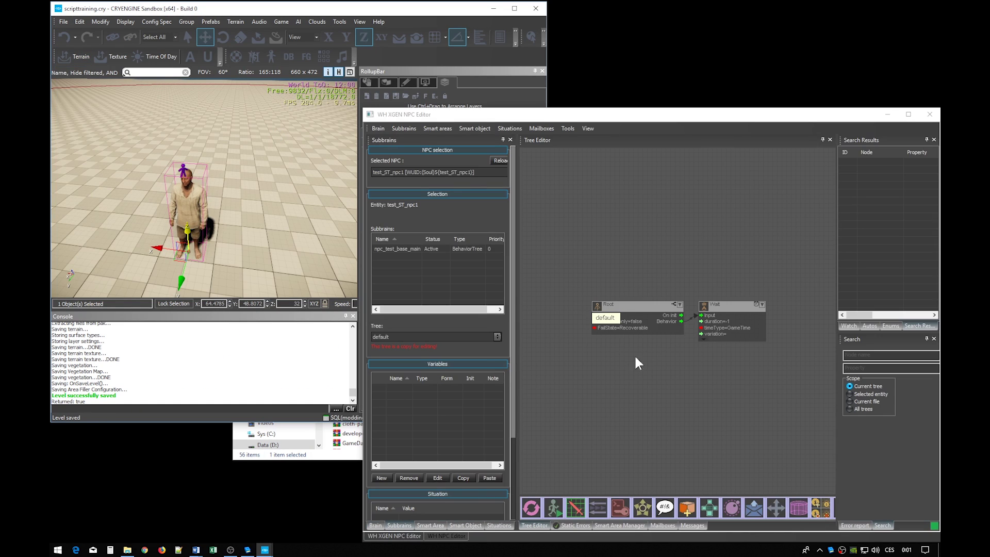
pyautogui.click(566, 130)
pyautogui.click(593, 144)
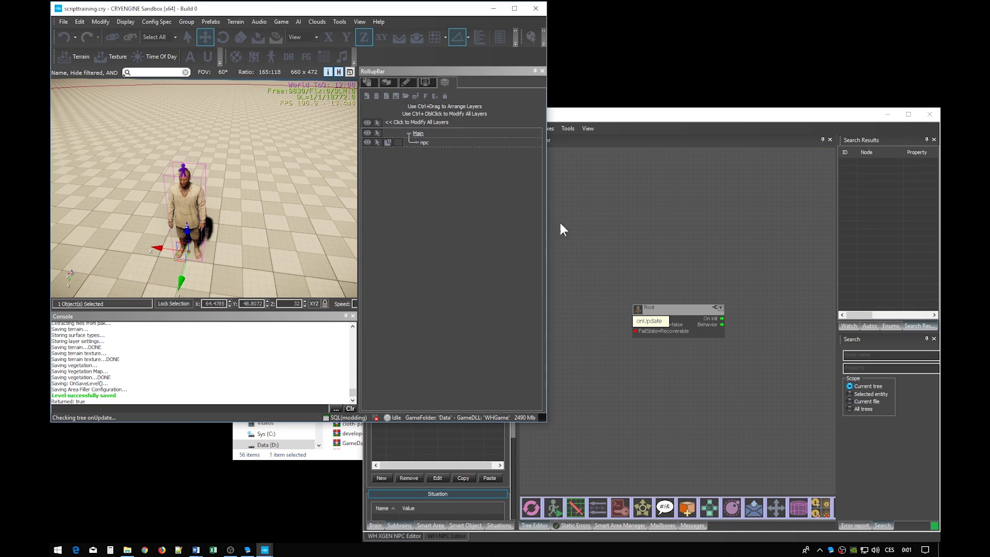
pyautogui.click(650, 227)
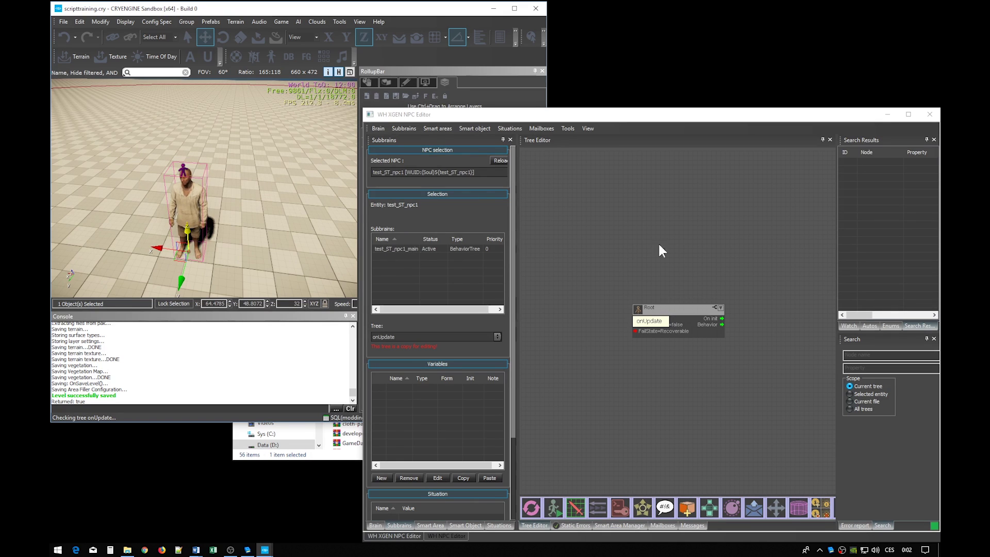
# Add a PlayAnimation node to the onUpdate tree and place it beside the Root node.
pyautogui.moveTo(702, 253); pyautogui.dragTo(646, 226, button='middle')
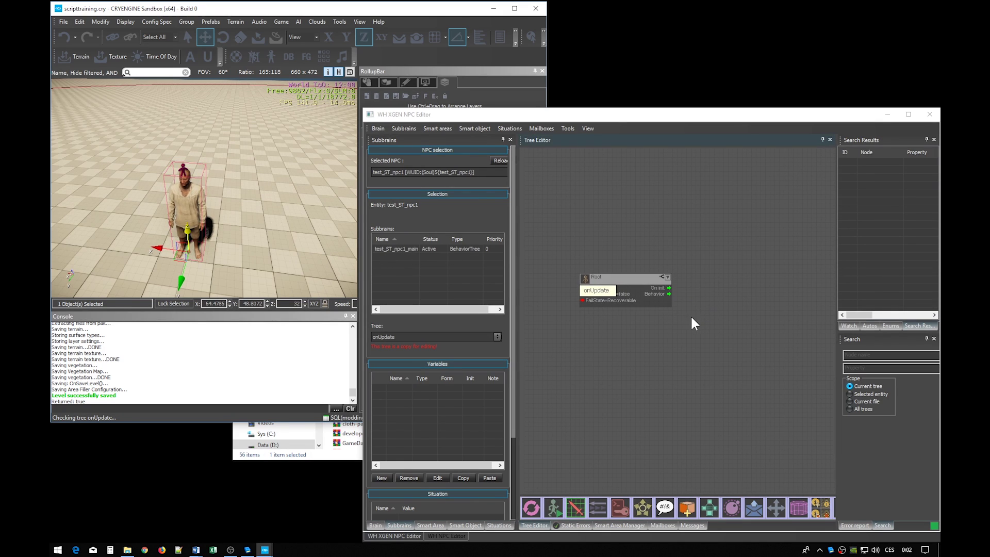
pyautogui.scroll(-1, 696, 316)
pyautogui.moveTo(723, 290); pyautogui.dragTo(689, 281, button='middle')
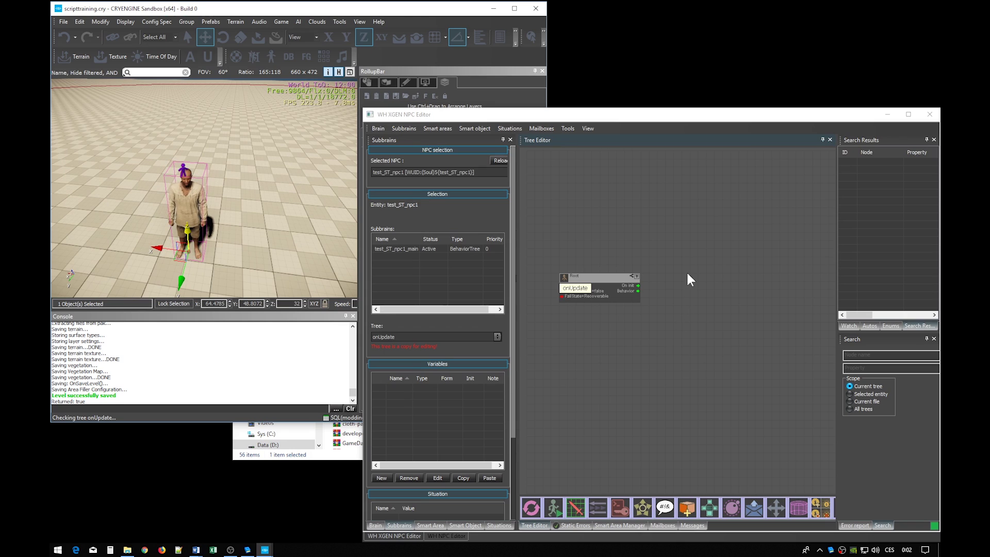
pyautogui.doubleClick(690, 261)
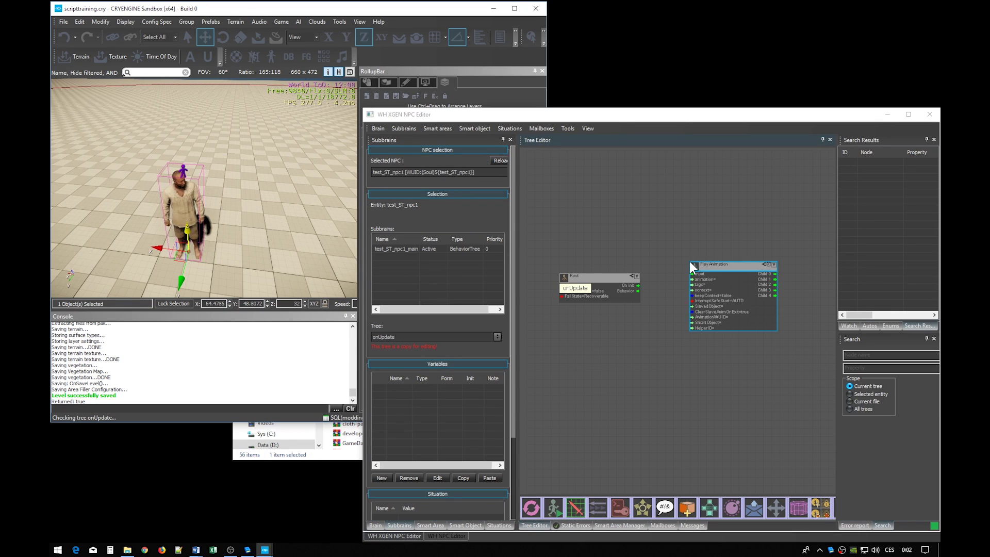
pyautogui.moveTo(722, 265); pyautogui.dragTo(700, 276)
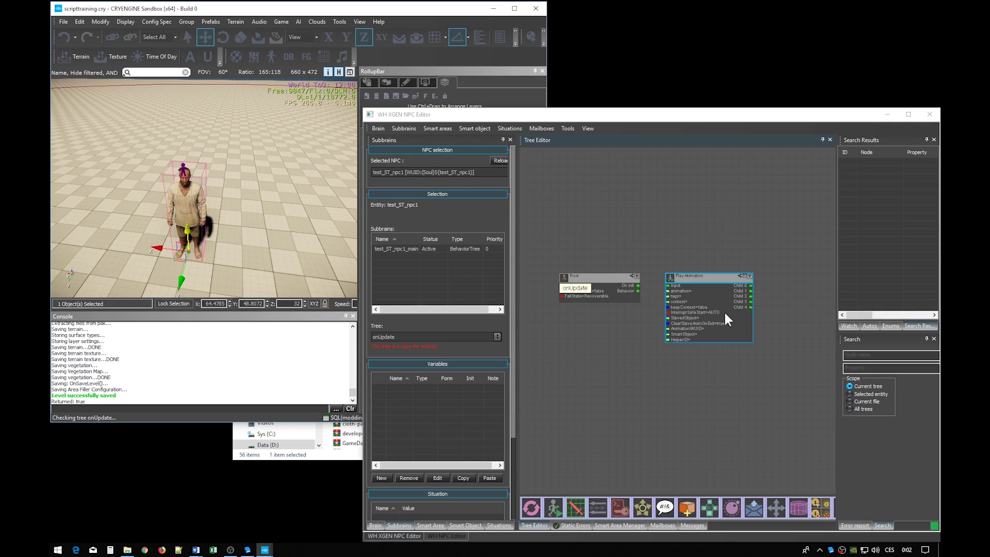
# Connect the Root node's Behavior output to the PlayAnimation node's Input.
pyautogui.scroll(1, 724, 310)
pyautogui.scroll(1, 644, 298)
pyautogui.moveTo(611, 283); pyautogui.dragTo(663, 273)
pyautogui.click(718, 200)
pyautogui.moveTo(692, 213)
pyautogui.mouseDown(button='middle')
pyautogui.moveTo(724, 221)
pyautogui.moveTo(708, 208)
pyautogui.mouseUp(button='middle')
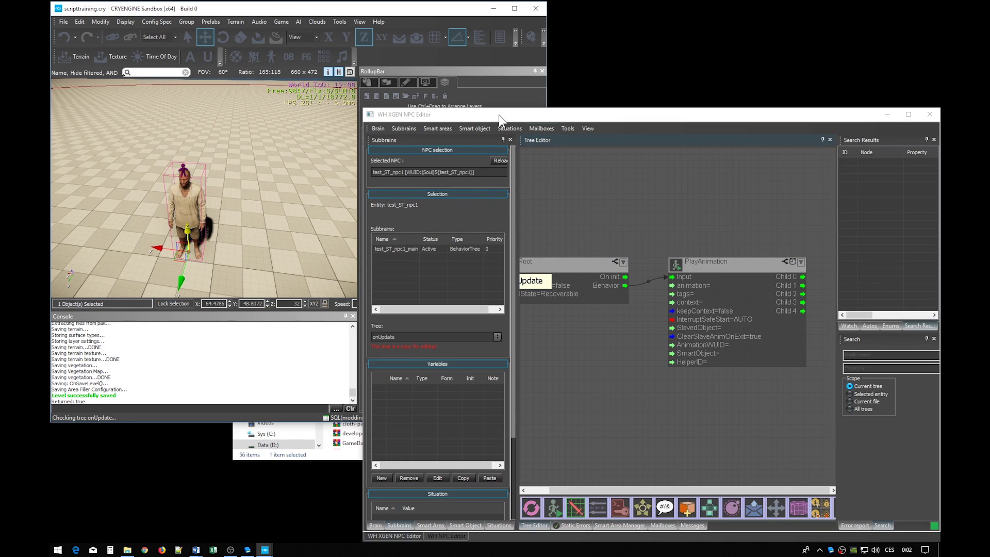
# Load the kcd_malepreview.xml preview setup in the Mannequin Editor and dismiss the error report.
pyautogui.click(359, 22)
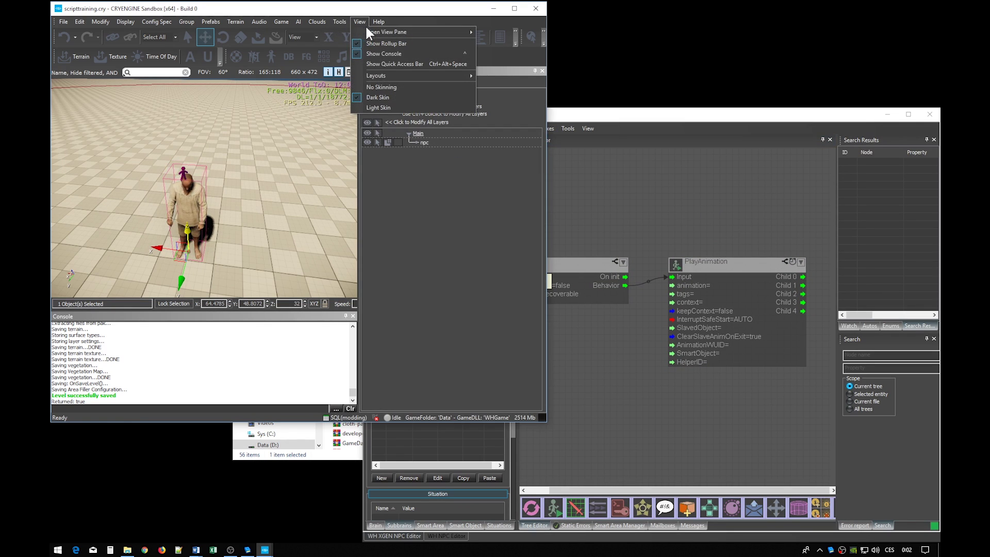
pyautogui.moveTo(374, 31)
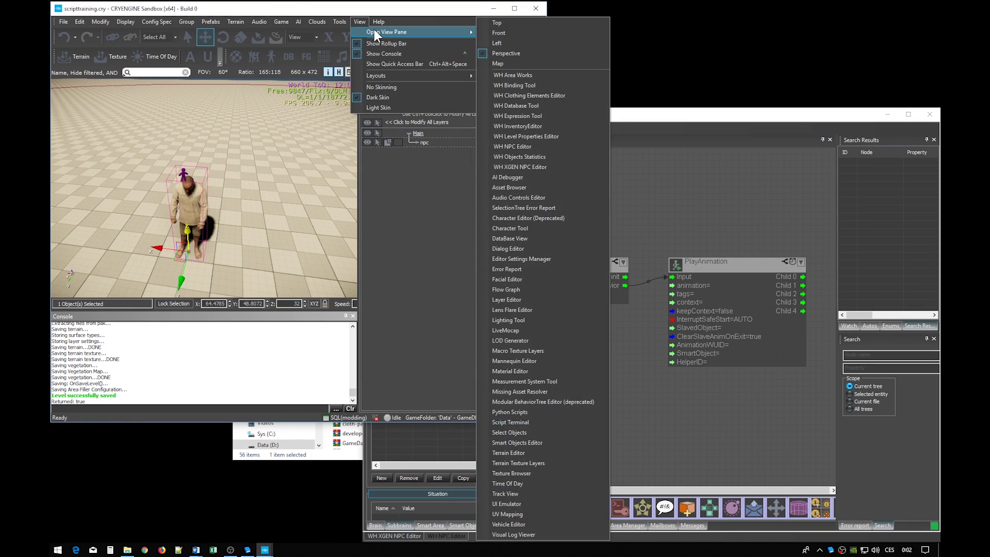
pyautogui.click(555, 363)
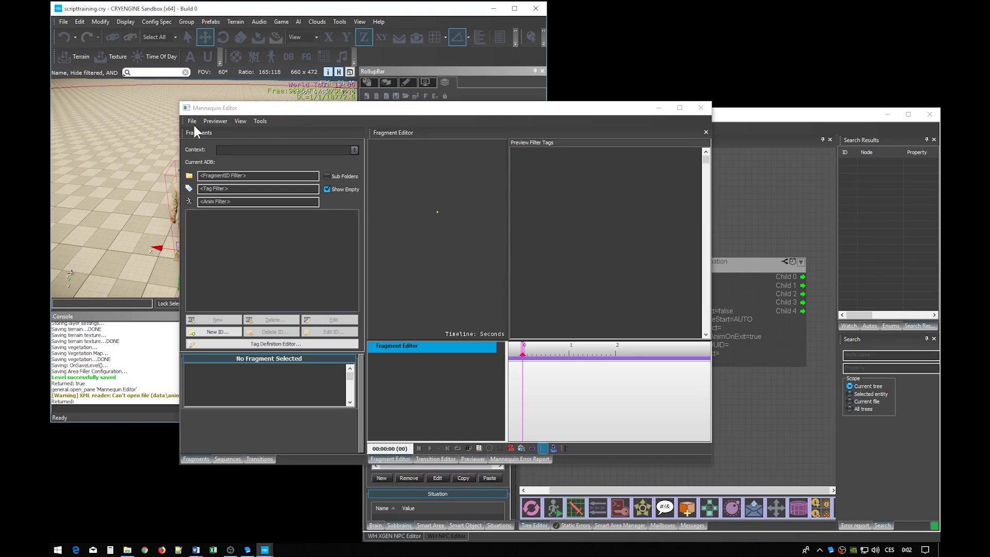
pyautogui.click(193, 120)
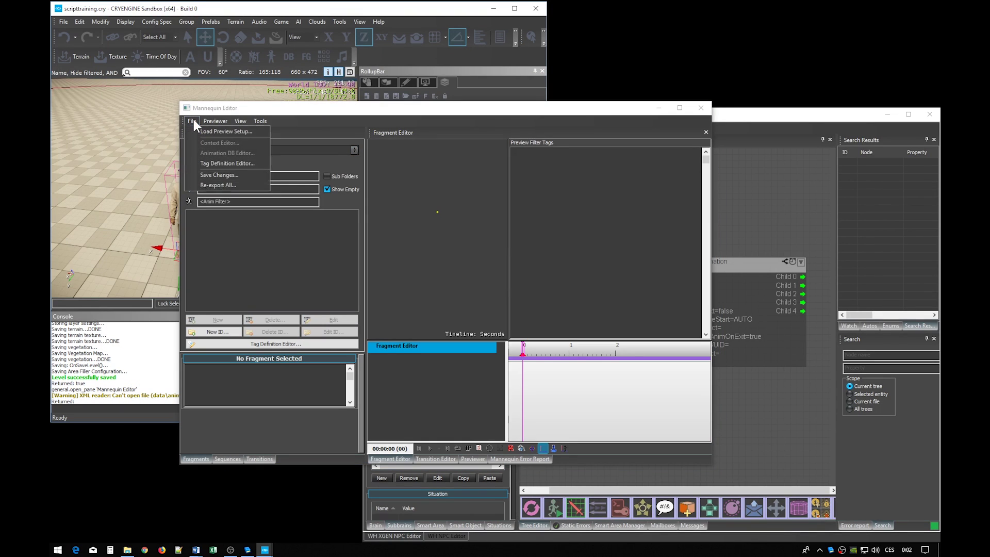
pyautogui.click(233, 131)
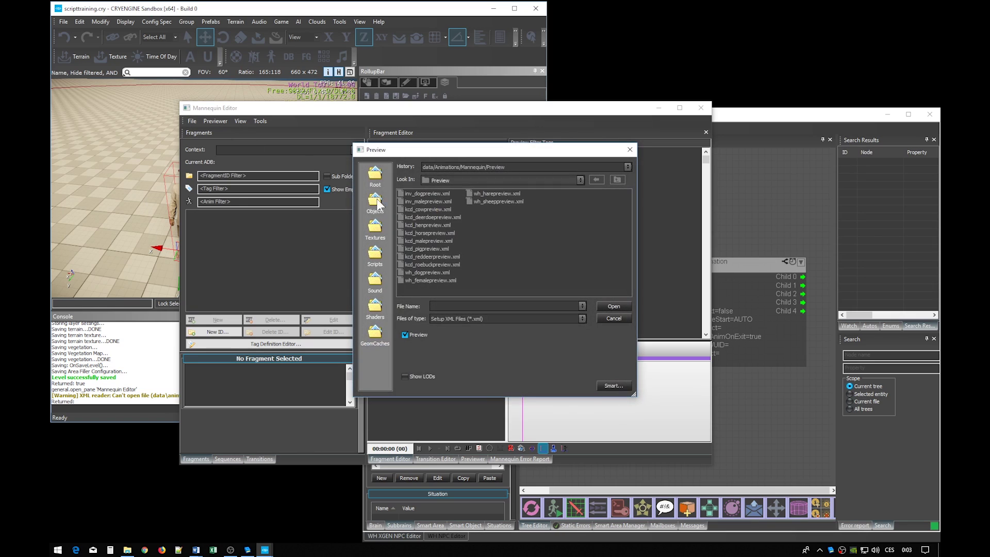
pyautogui.click(429, 241)
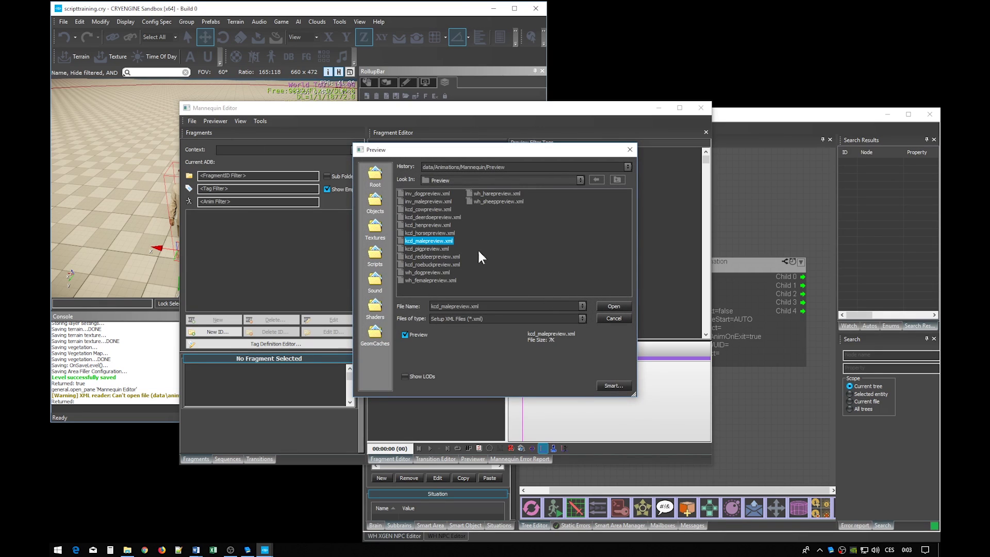
pyautogui.click(613, 306)
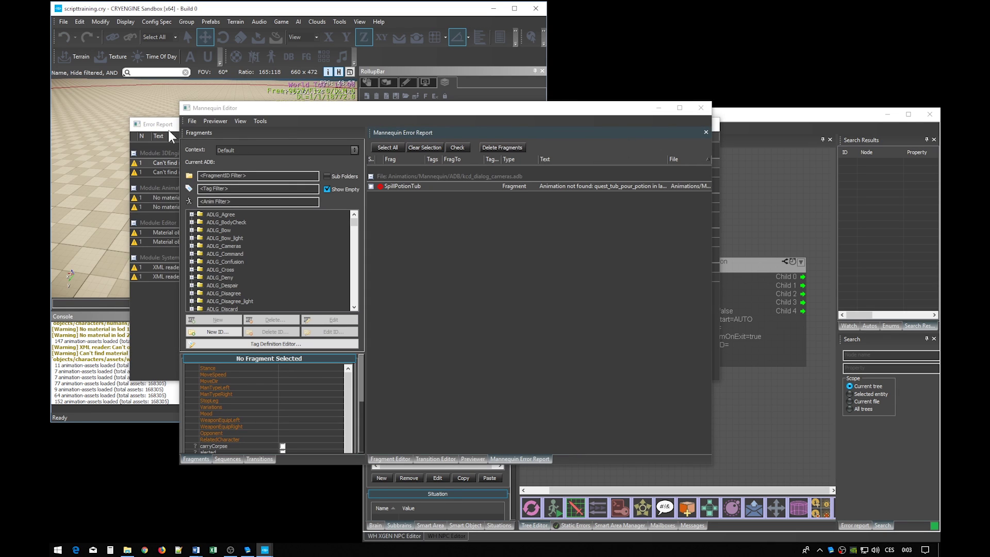
pyautogui.click(168, 130)
pyautogui.click(710, 124)
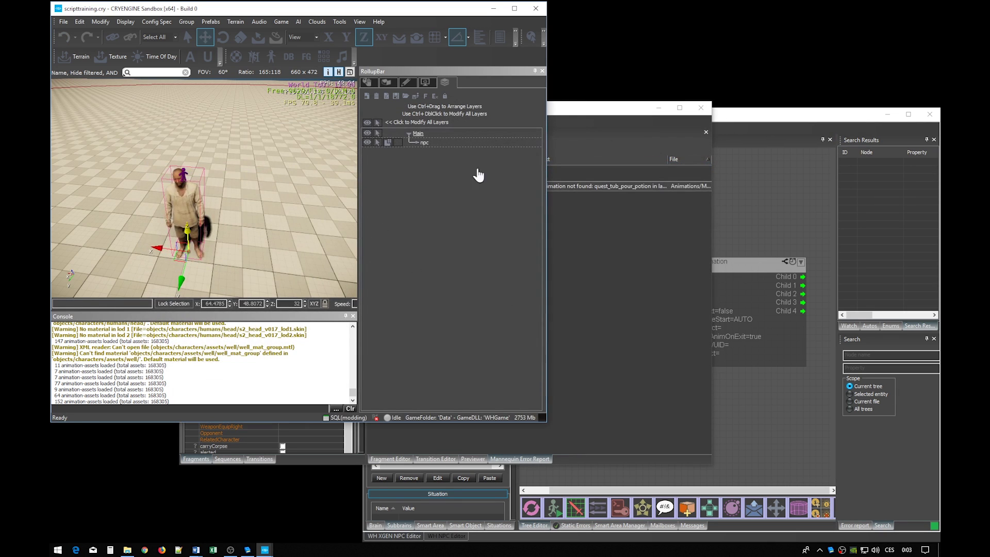
pyautogui.click(589, 107)
pyautogui.moveTo(280, 111); pyautogui.dragTo(249, 77)
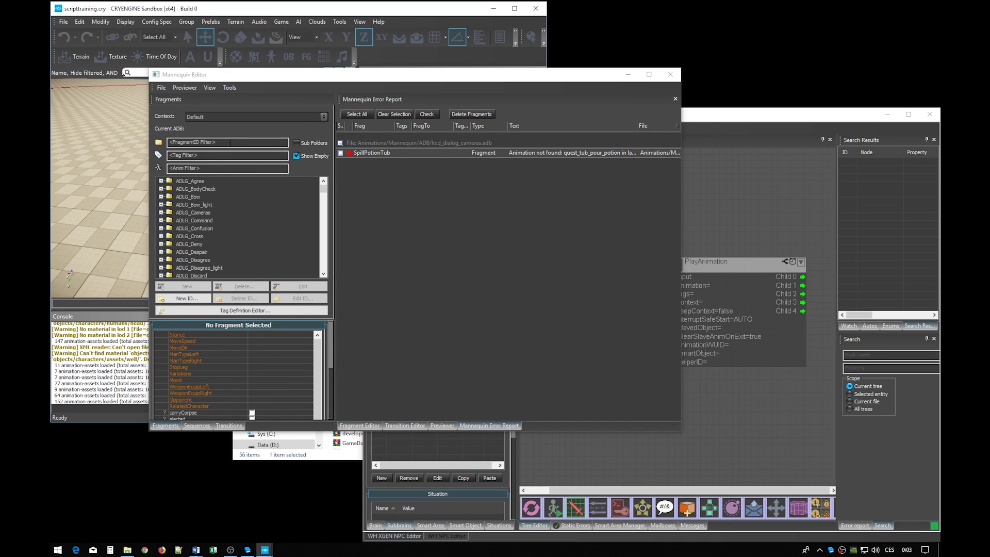
# Try filtering the fragment list by the fragment ID text "wave" and clear that filter.
pyautogui.click(231, 142)
pyautogui.write('wave')
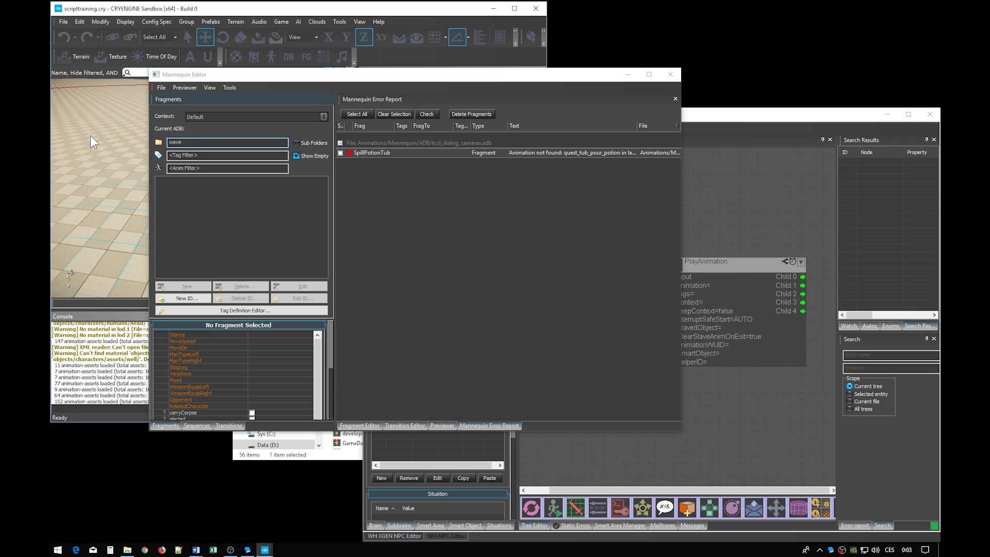
pyautogui.hotkey('ctrl', 'a')
pyautogui.press('BackSpace')
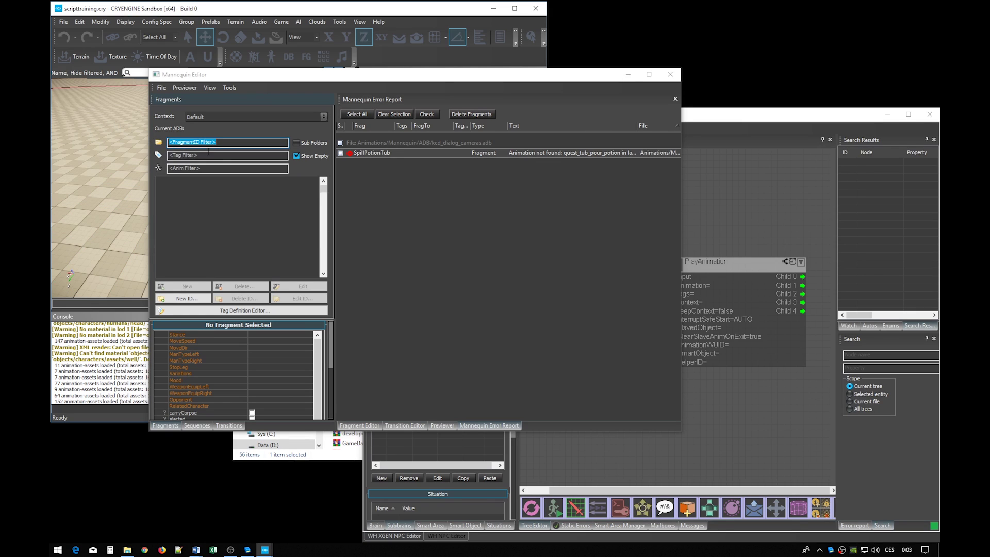
# Filter the fragments by the tag "wave" and select the GreetingsUpperBody fragment in the list.
pyautogui.press('Tab')
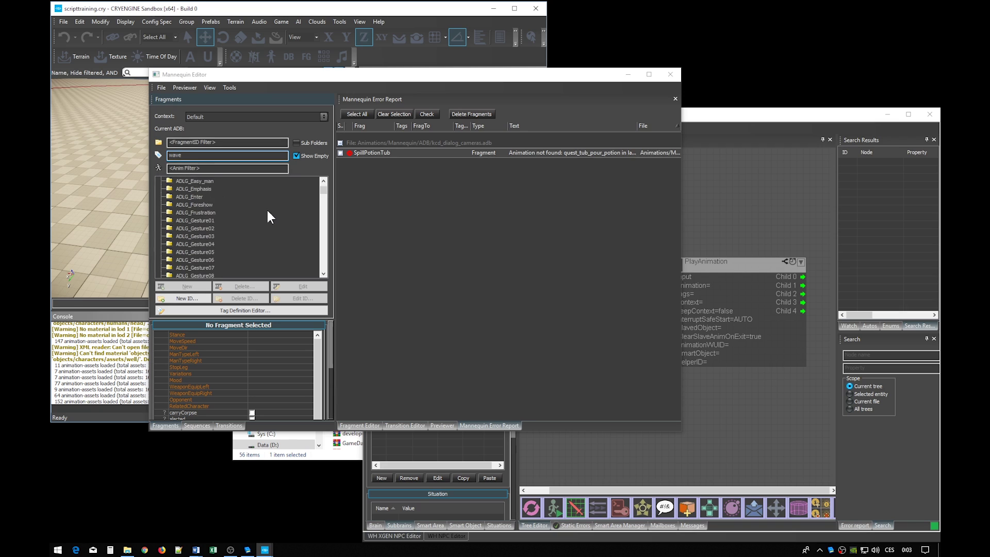
pyautogui.scroll(-5, 236, 231)
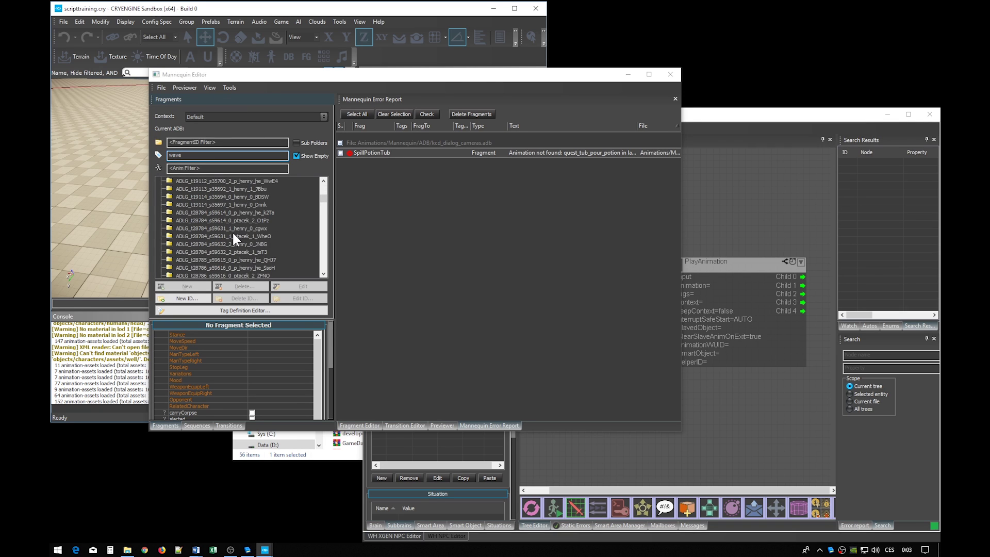
pyautogui.scroll(-6, 233, 234)
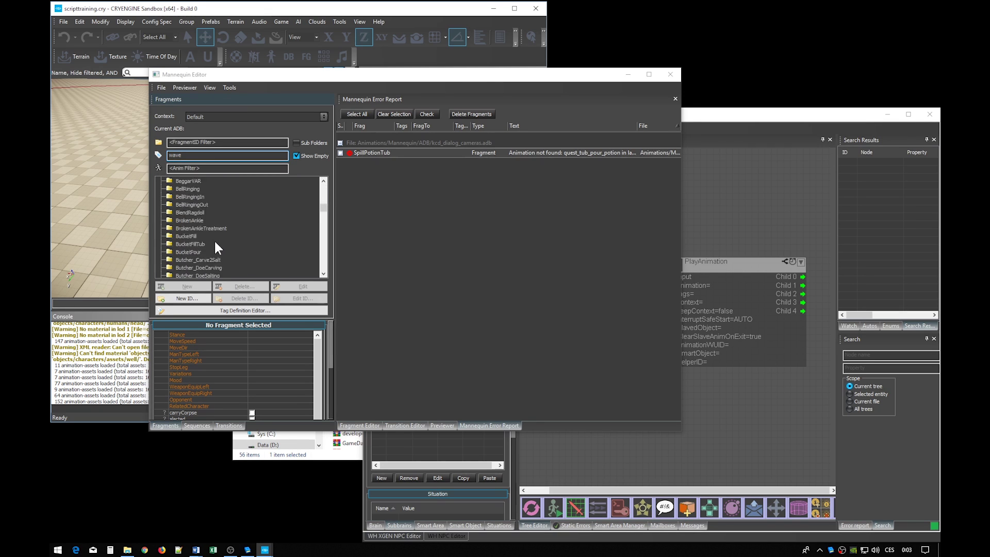
pyautogui.scroll(-6, 213, 240)
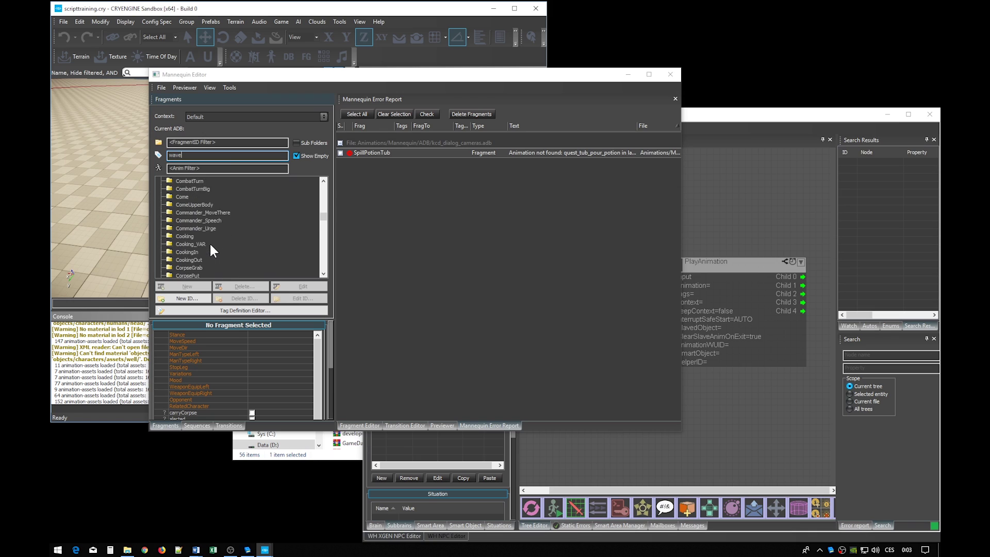
pyautogui.scroll(-4, 211, 245)
pyautogui.scroll(-10, 323, 226)
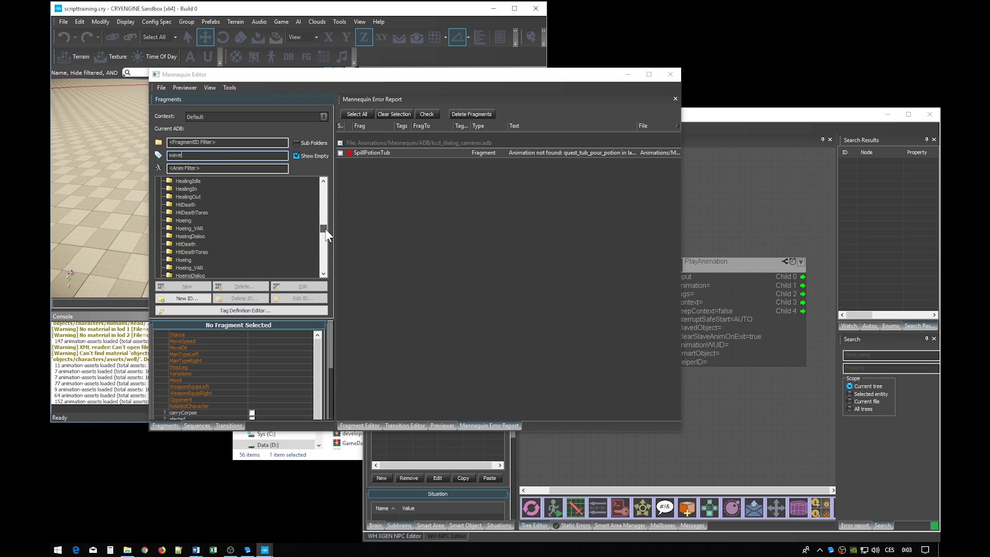
pyautogui.click(198, 260)
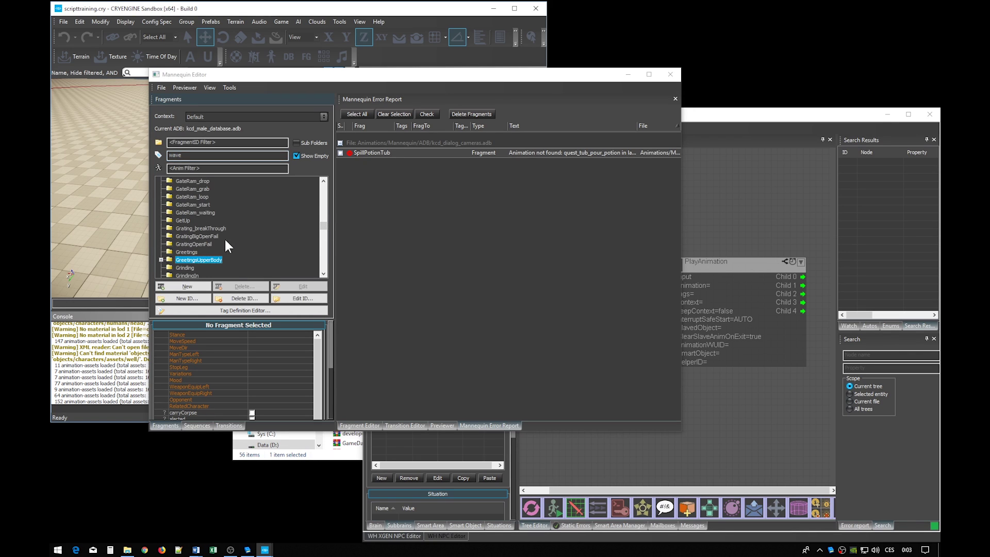
# Open the waveSmall fragment of GreetingsUpperBody in the Fragment Editor and play its animation preview.
pyautogui.scroll(-1, 196, 242)
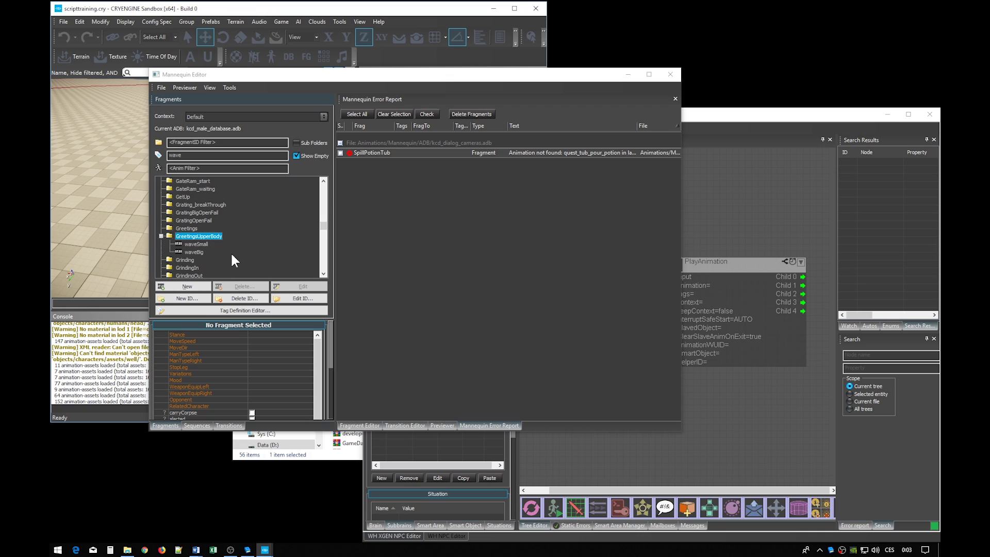
pyautogui.click(199, 243)
pyautogui.scroll(-2, 283, 234)
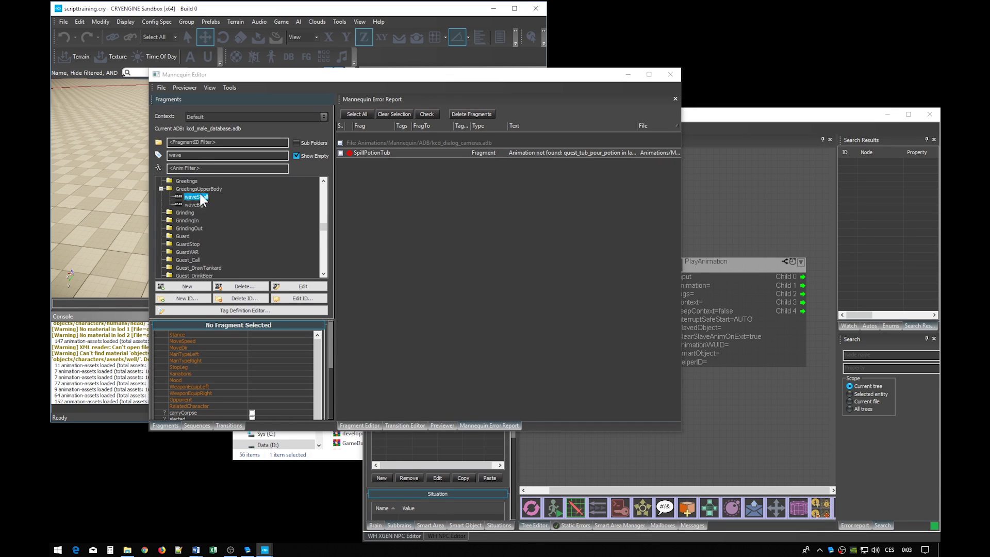
pyautogui.click(212, 189)
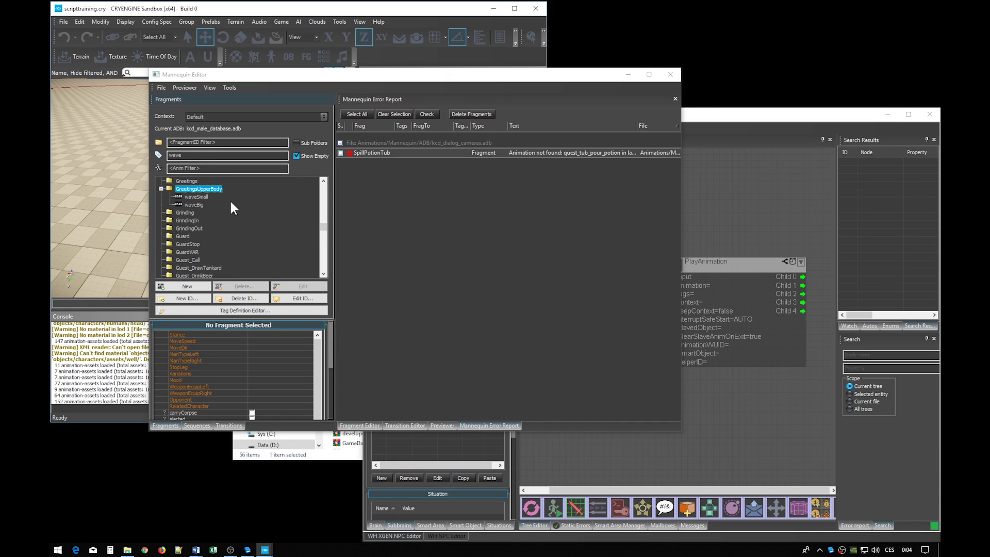
pyautogui.click(200, 198)
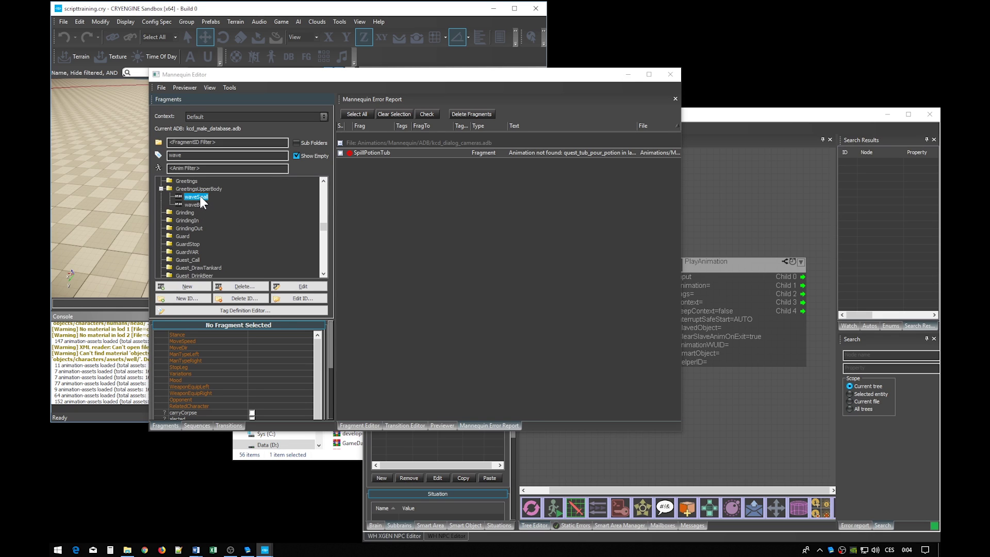
pyautogui.click(355, 426)
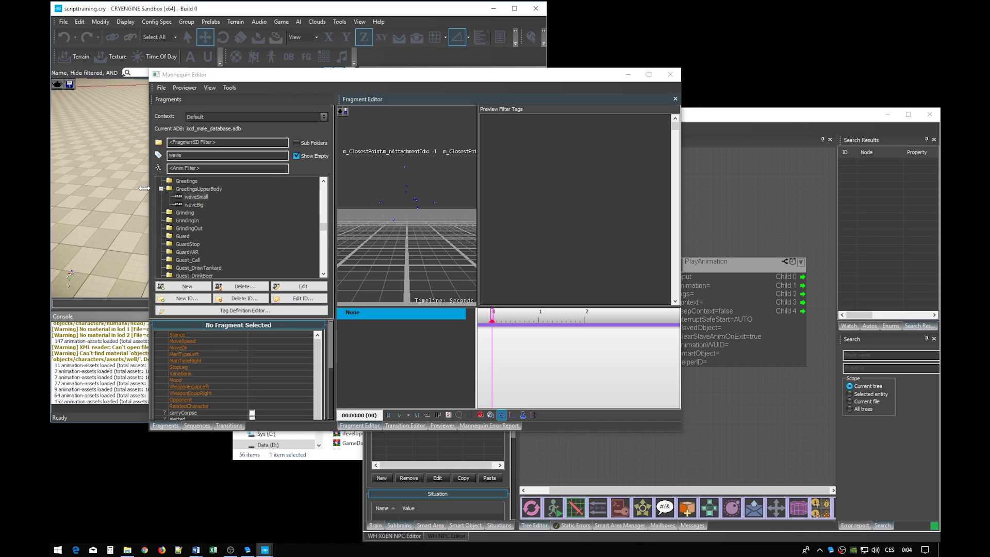
pyautogui.click(193, 196)
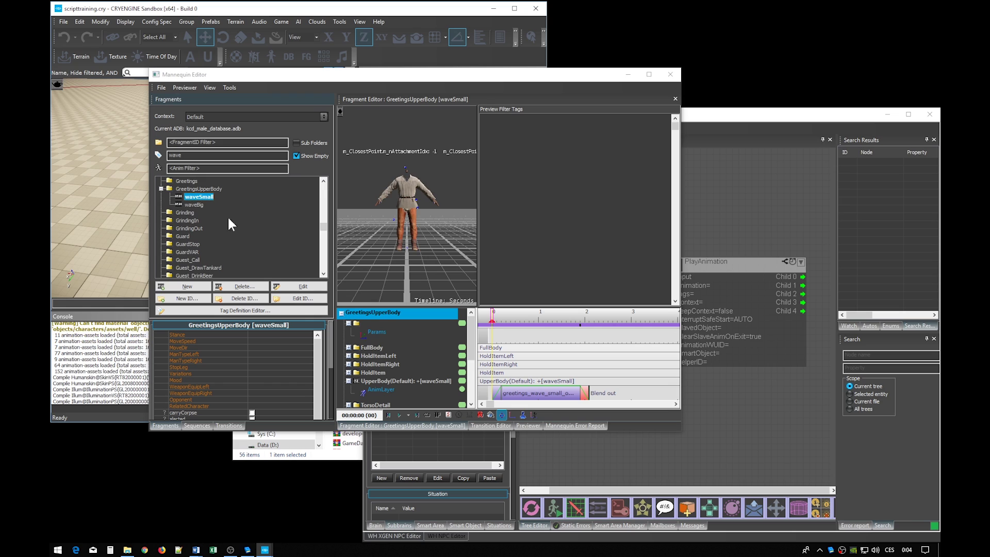
pyautogui.click(400, 414)
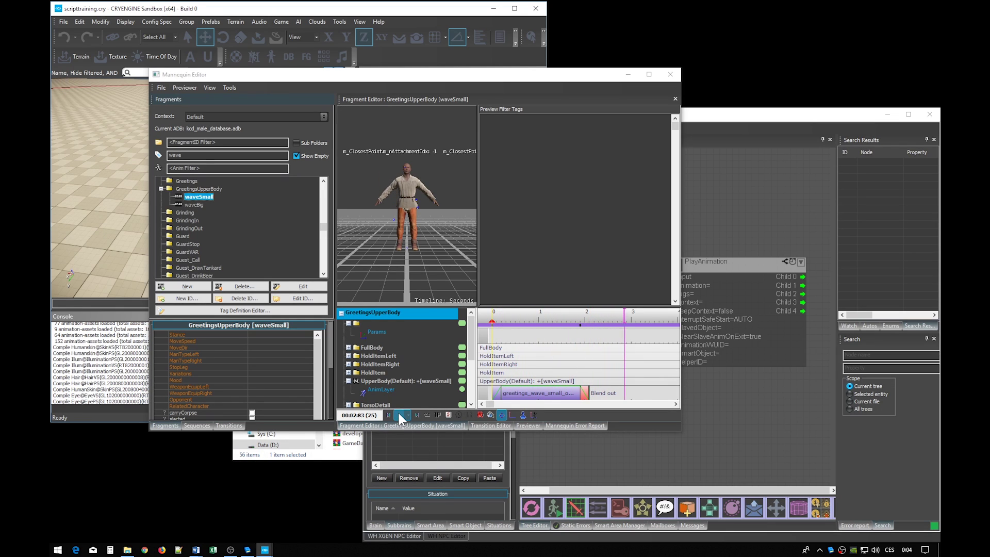
pyautogui.click(399, 415)
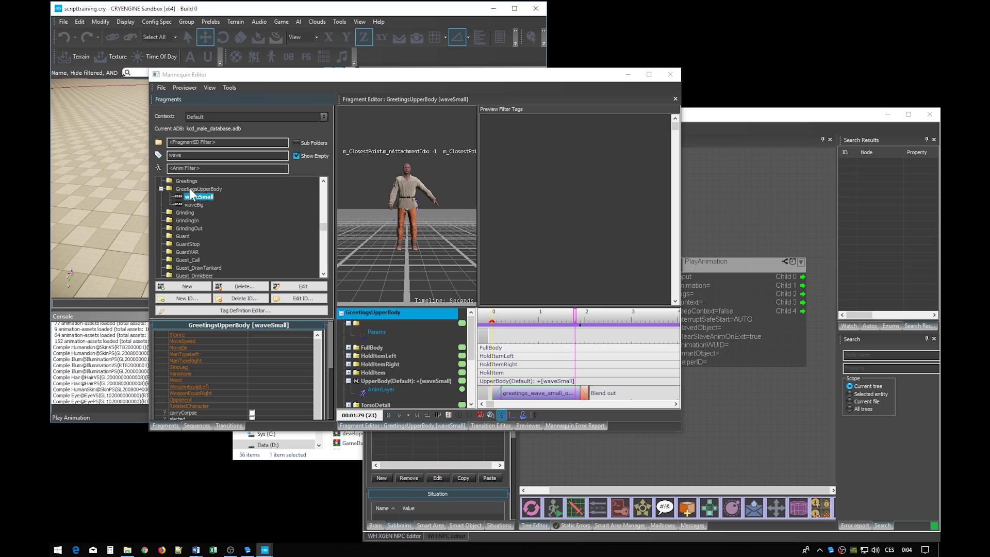
# Copy the GreetingsUpperBody fragment name and set it as the PlayAnimation node's animation value.
pyautogui.rightClick(189, 187)
pyautogui.click(219, 192)
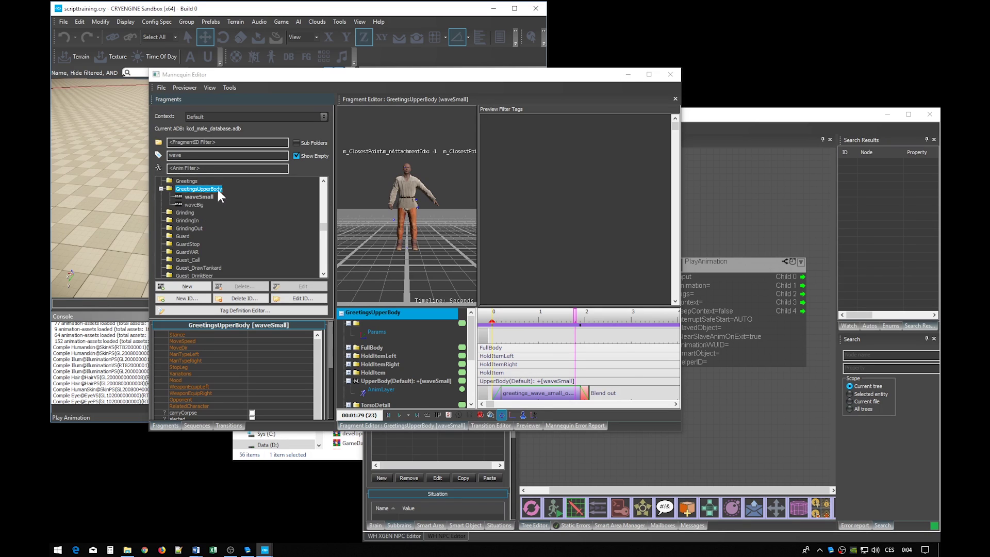
pyautogui.click(737, 214)
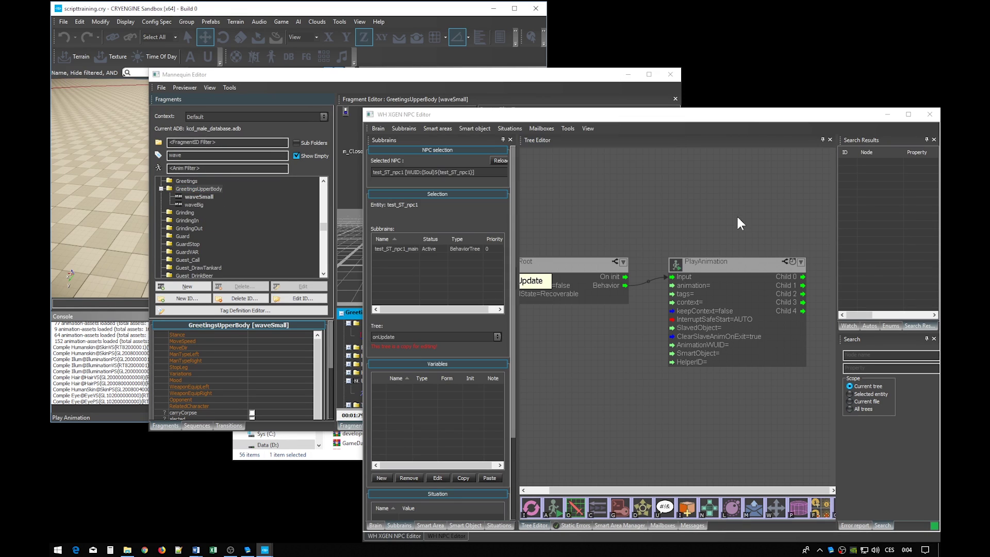
pyautogui.doubleClick(695, 285)
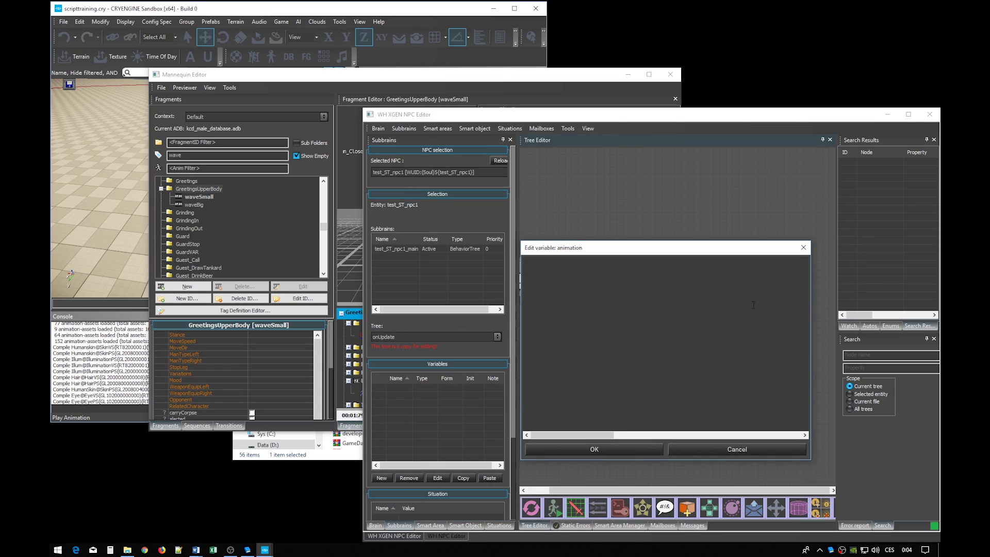
pyautogui.click(639, 447)
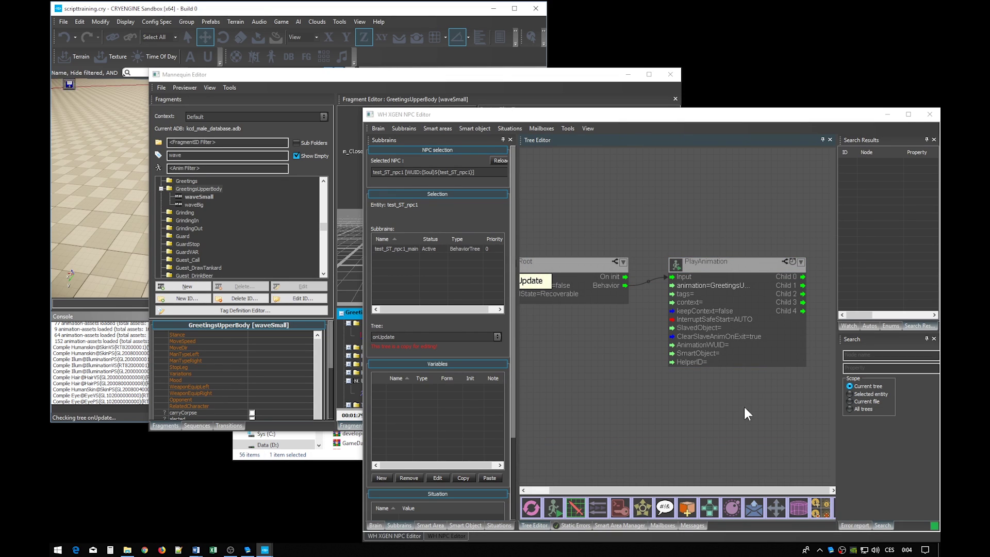
# Copy the waveSmall tag from the fragment list and set it as the PlayAnimation node's tags value.
pyautogui.rightClick(195, 197)
pyautogui.click(217, 201)
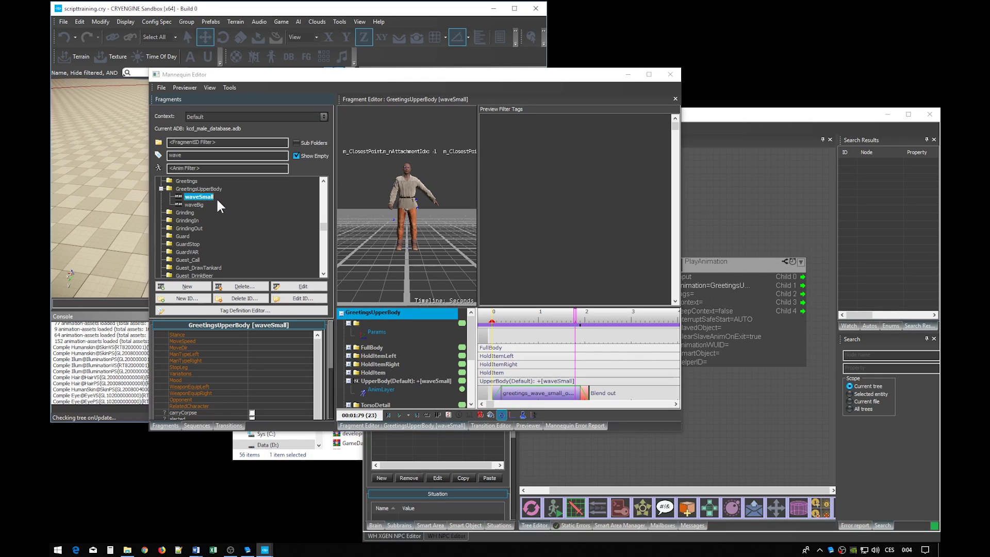
pyautogui.rightClick(208, 196)
pyautogui.click(219, 201)
pyautogui.click(748, 234)
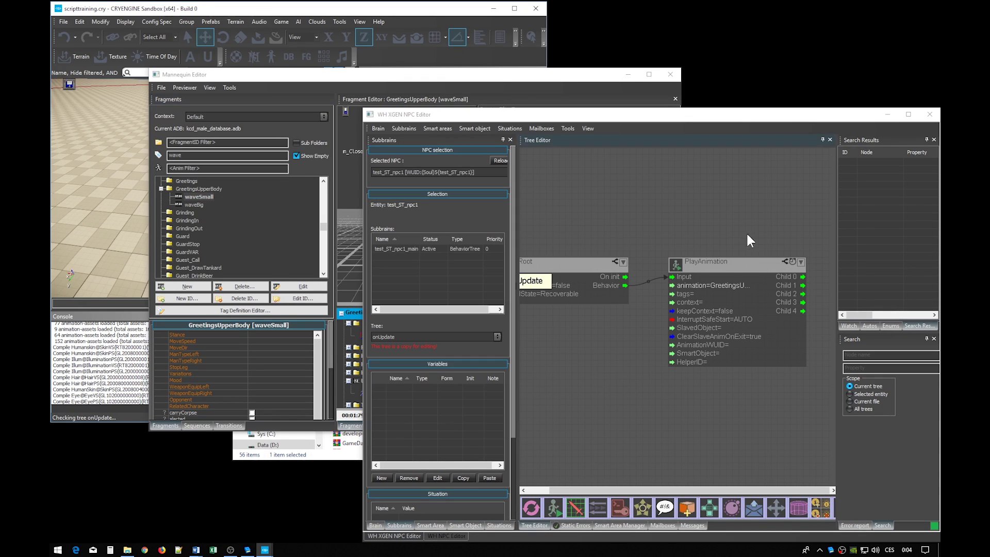
pyautogui.doubleClick(686, 294)
pyautogui.hotkey('ctrl', 'v')
pyautogui.click(609, 452)
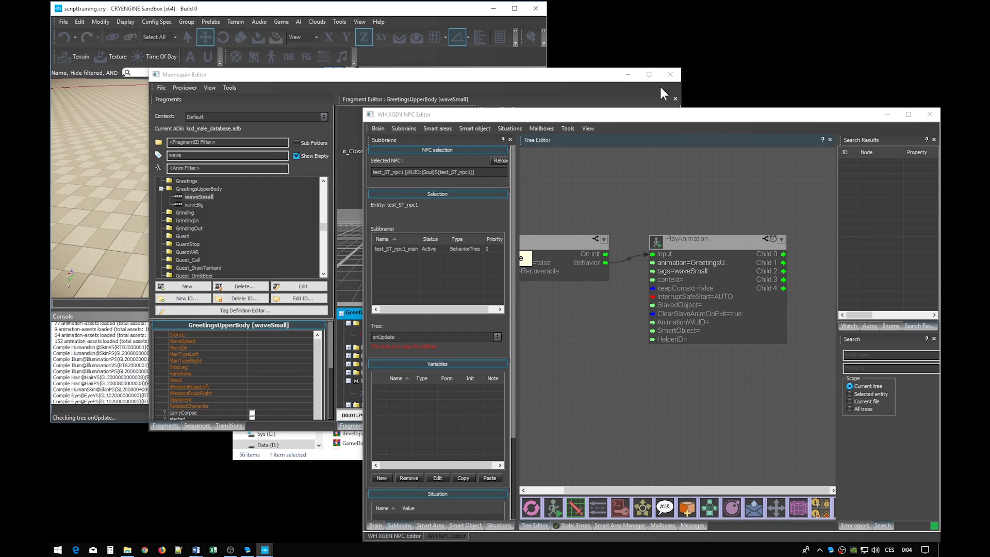
# Close the Mannequin Editor and save the subbrain.
pyautogui.click(672, 75)
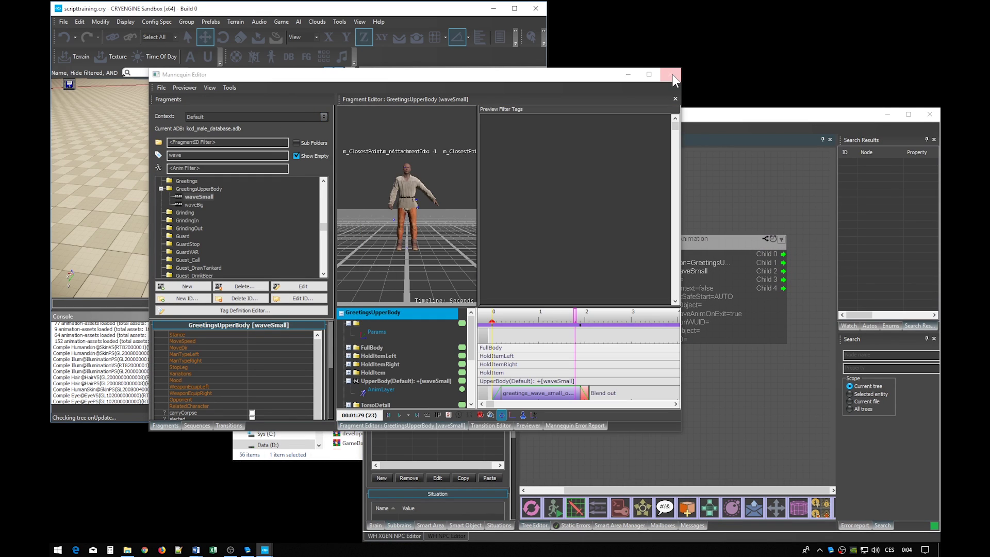
pyautogui.scroll(-3, 714, 189)
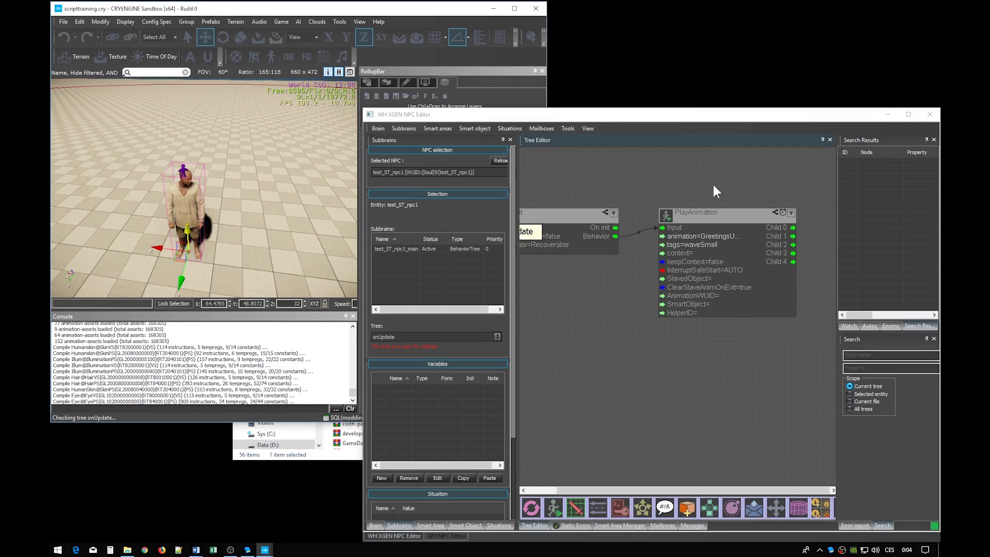
pyautogui.click(404, 129)
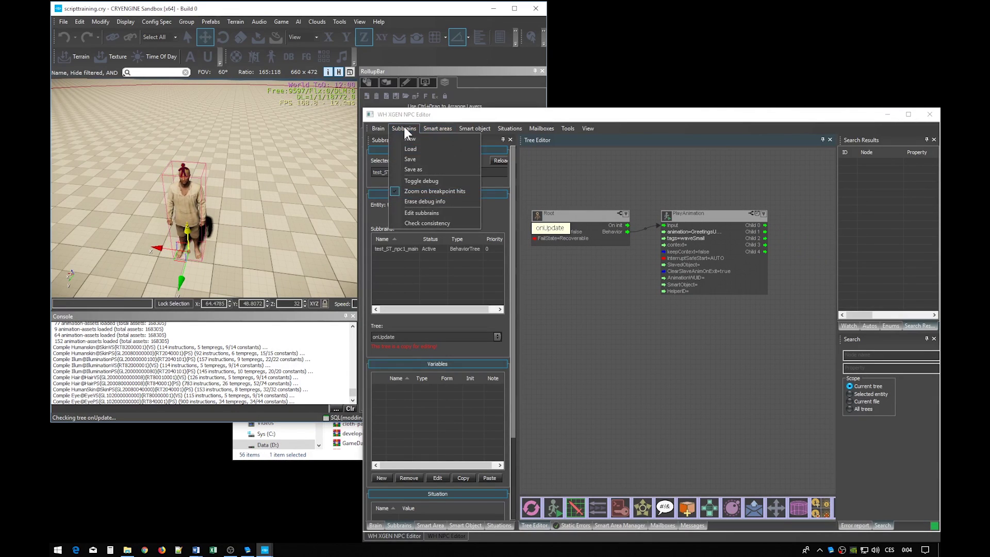
pyautogui.click(413, 159)
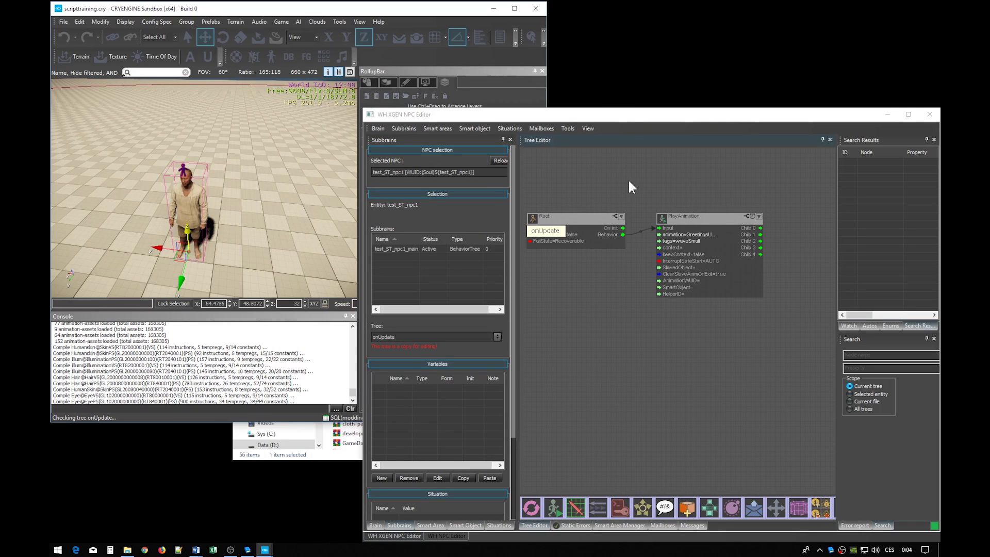
# Run the level in game mode to check the NPC's animation, and return to editing.
pyautogui.click(244, 174)
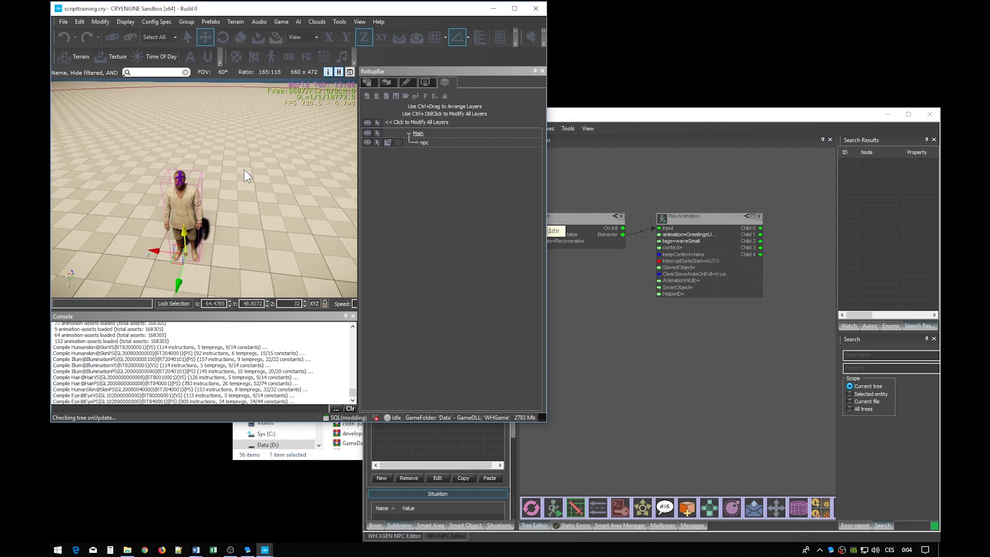
pyautogui.hotkey('ctrl', 'g')
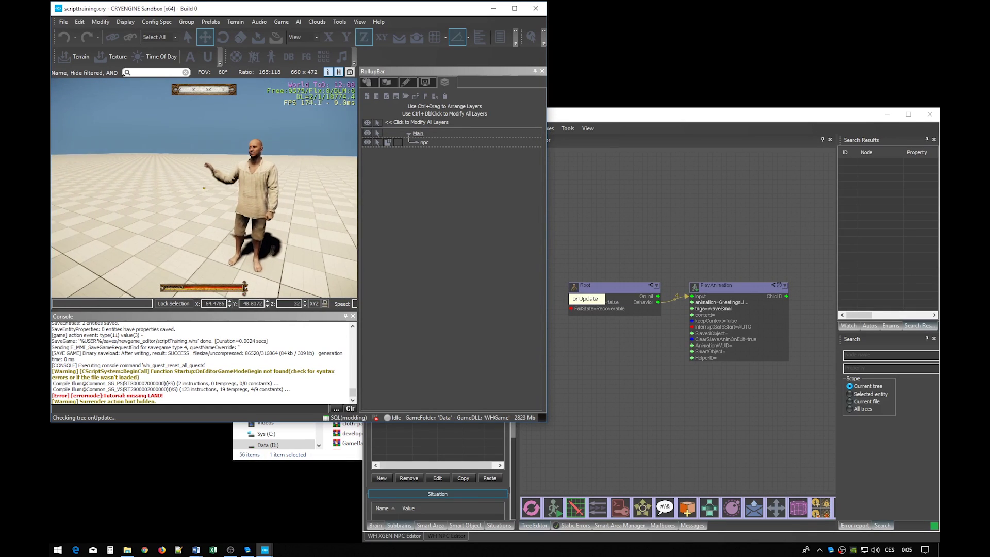
pyautogui.press('w')
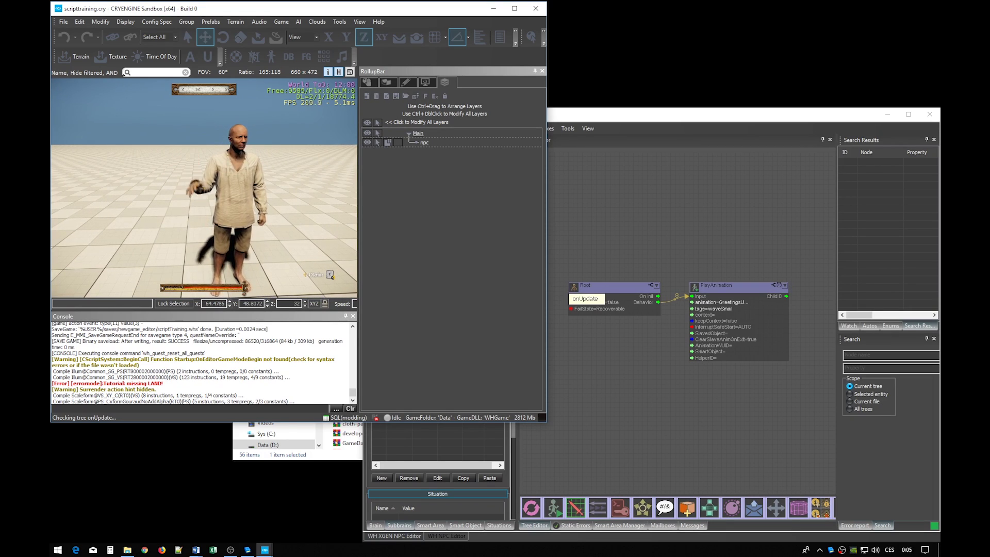
pyautogui.press('Escape')
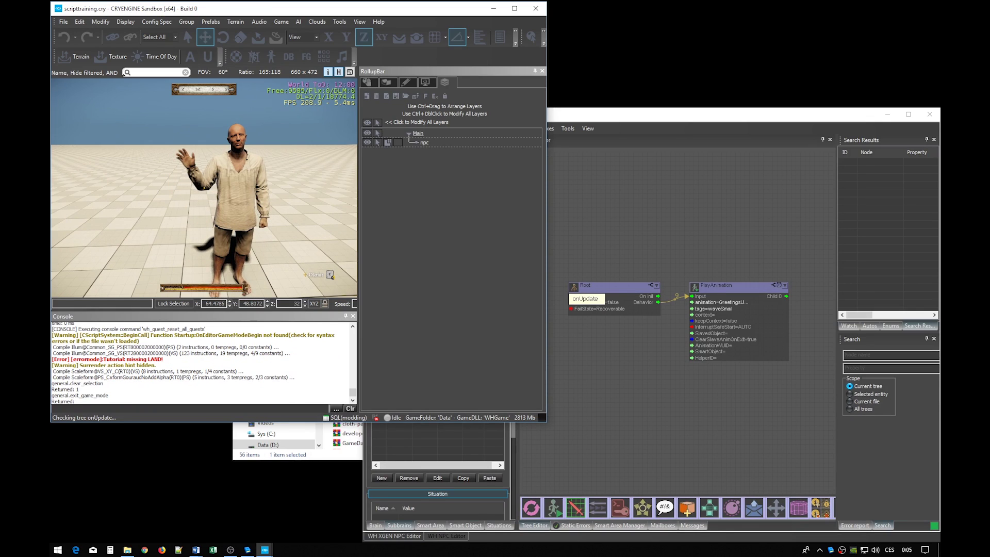
# Move the PlayAnimation node farther from the Root node and add a Wait node below it.
pyautogui.click(715, 233)
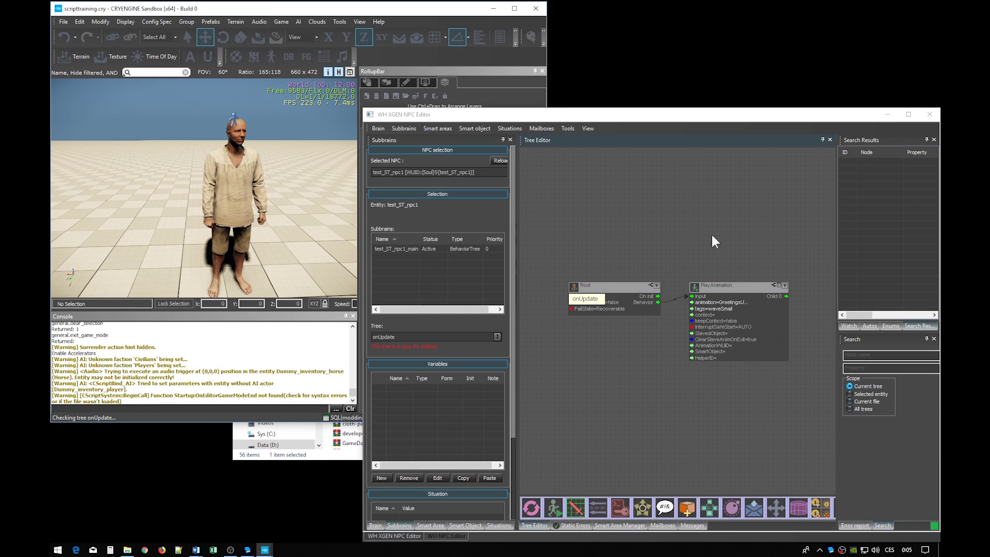
pyautogui.moveTo(689, 243); pyautogui.dragTo(617, 187, button='middle')
pyautogui.moveTo(667, 216); pyautogui.dragTo(717, 213)
pyautogui.click(685, 330)
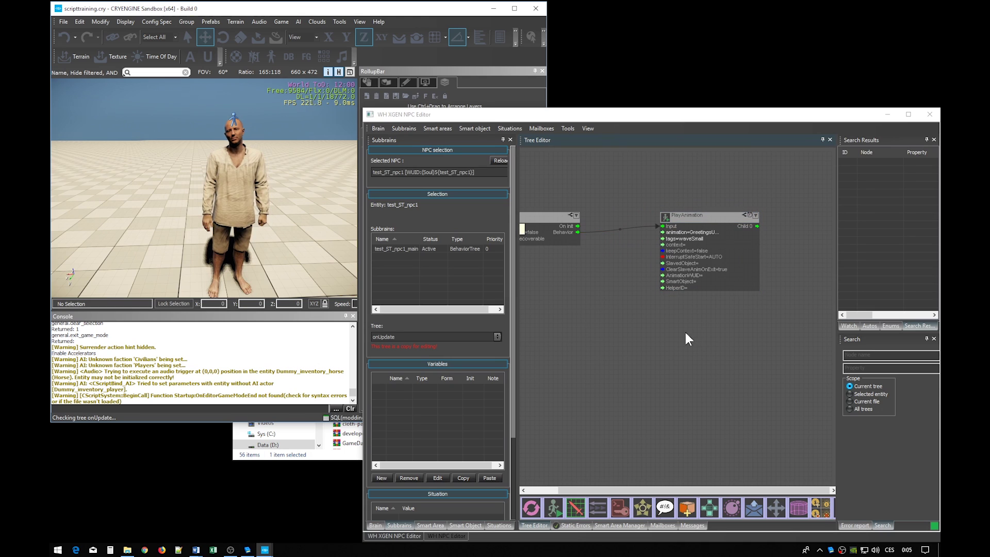
pyautogui.moveTo(681, 316); pyautogui.dragTo(667, 293, button='middle')
pyautogui.write('q')
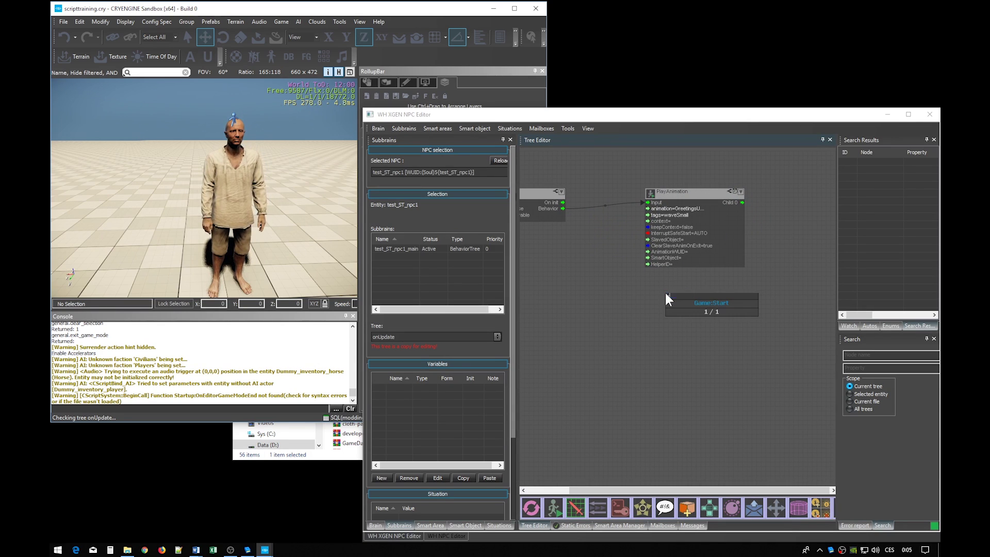
pyautogui.write('wair')
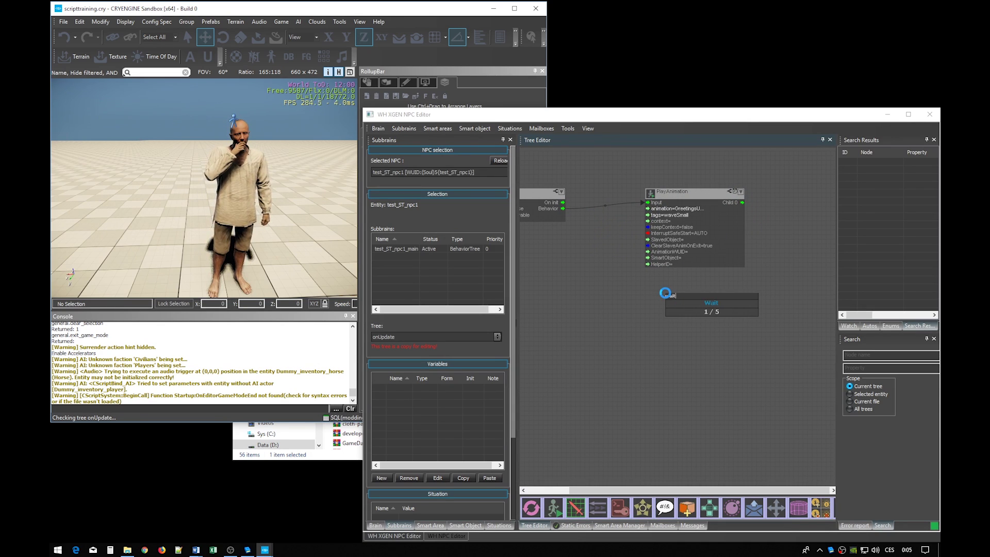
pyautogui.press('Return')
pyautogui.scroll(2, 698, 326)
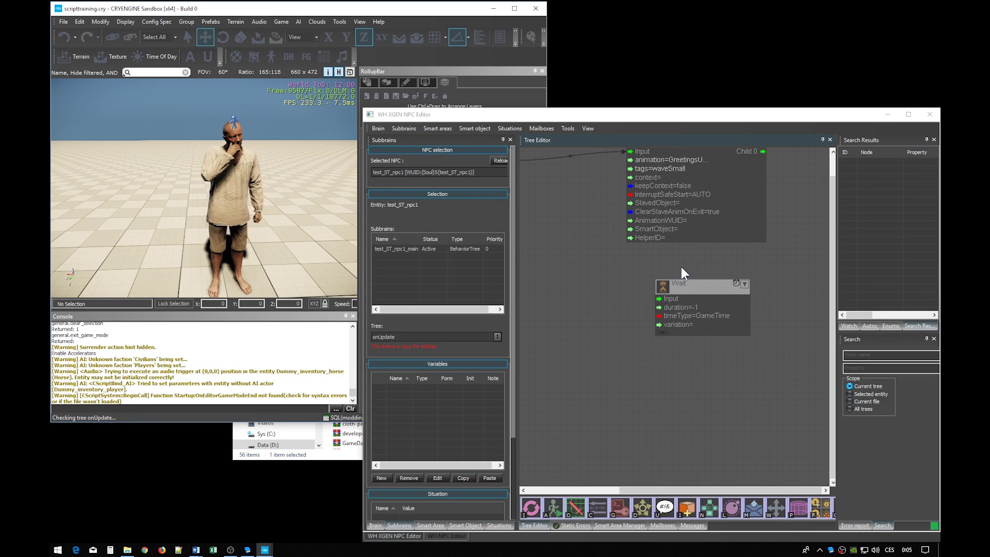
# Align the Wait node under the PlayAnimation node and shift both nodes slightly farther from Root.
pyautogui.click(688, 284)
pyautogui.moveTo(688, 283); pyautogui.dragTo(664, 261)
pyautogui.doubleClick(664, 284)
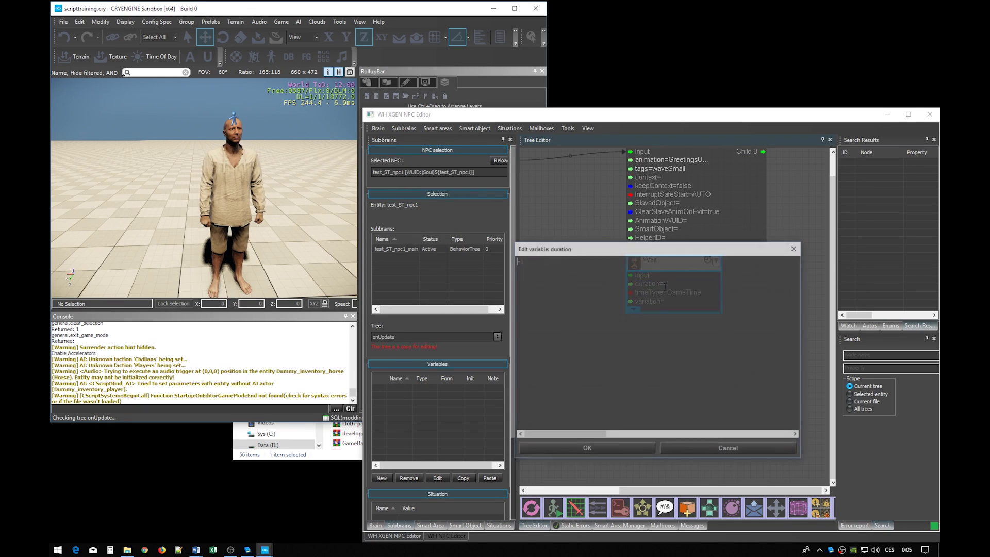
pyautogui.press('Escape')
pyautogui.moveTo(566, 219); pyautogui.dragTo(586, 254, button='middle')
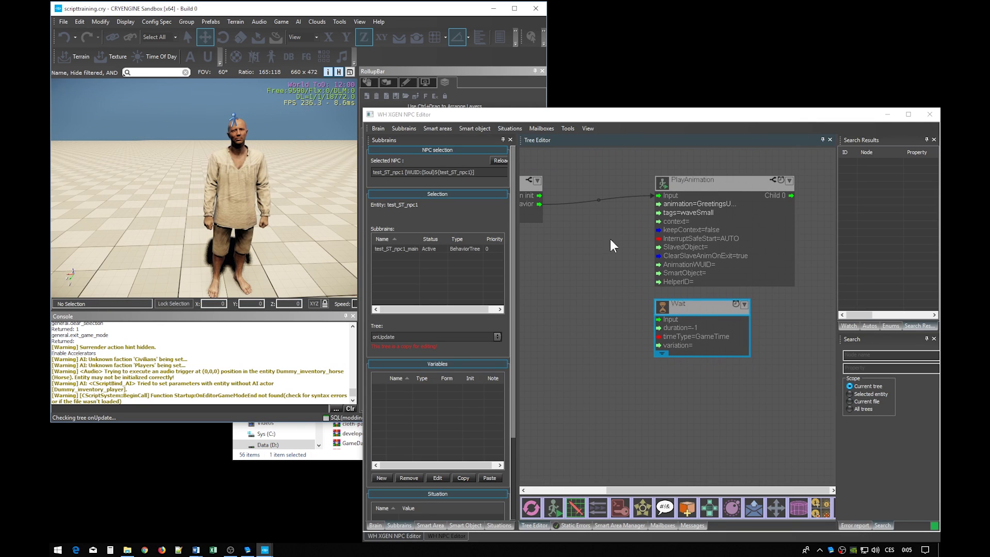
pyautogui.moveTo(634, 159); pyautogui.dragTo(851, 380)
pyautogui.moveTo(726, 183); pyautogui.dragTo(738, 185)
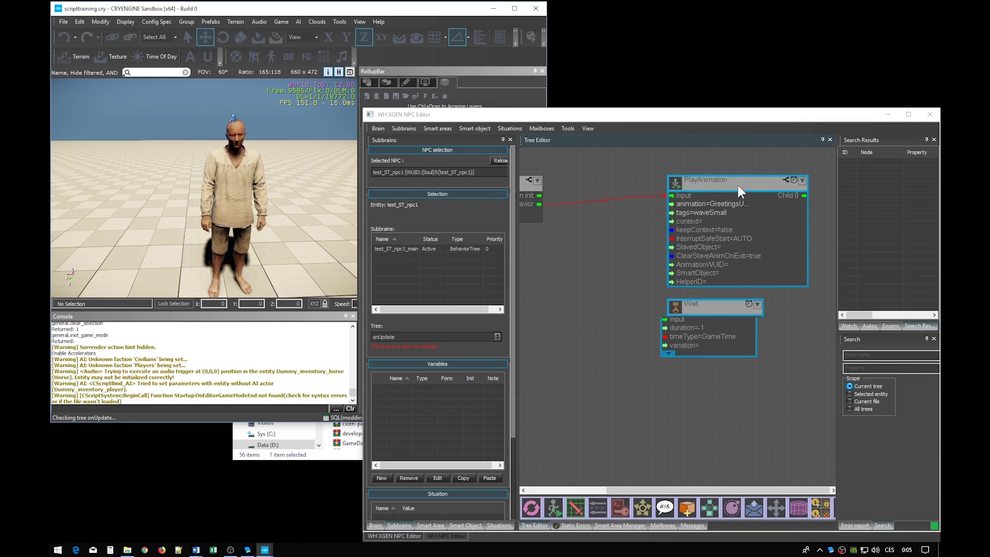
pyautogui.click(602, 255)
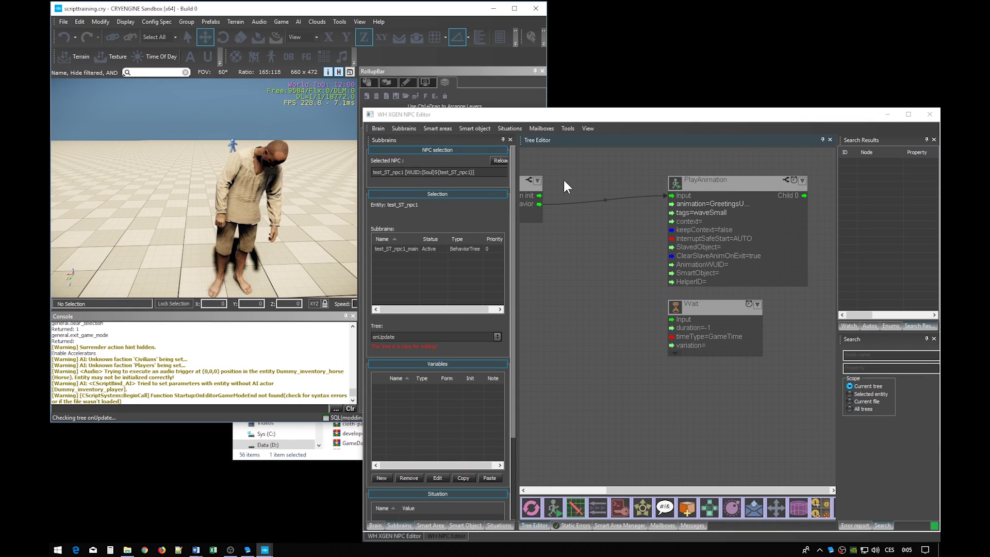
# Insert a Sequence node after Root's Behavior output, connecting its Child 0 to PlayAnimation and Child 1 to Wait.
pyautogui.write('ql')
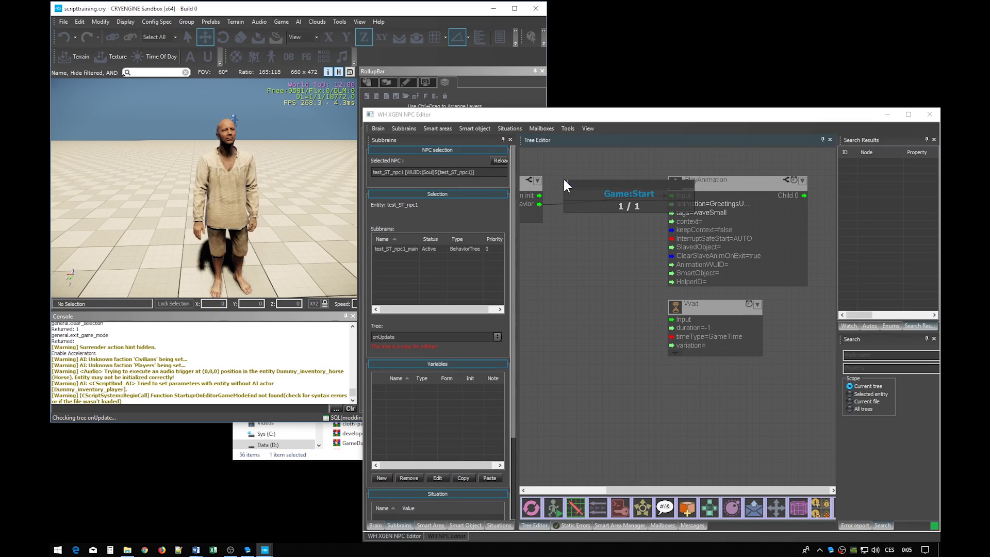
pyautogui.write('sequence')
pyautogui.press('Return')
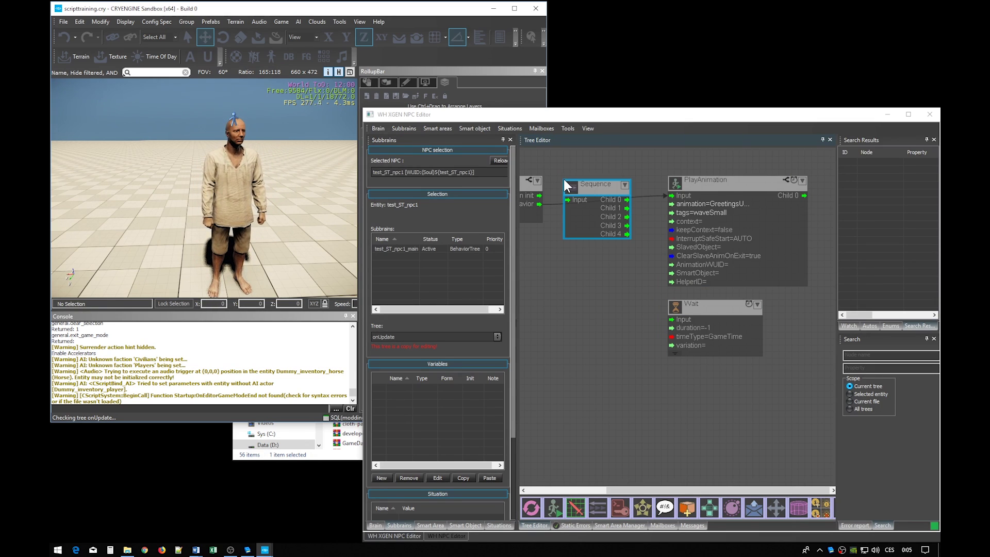
pyautogui.moveTo(540, 203); pyautogui.dragTo(672, 196)
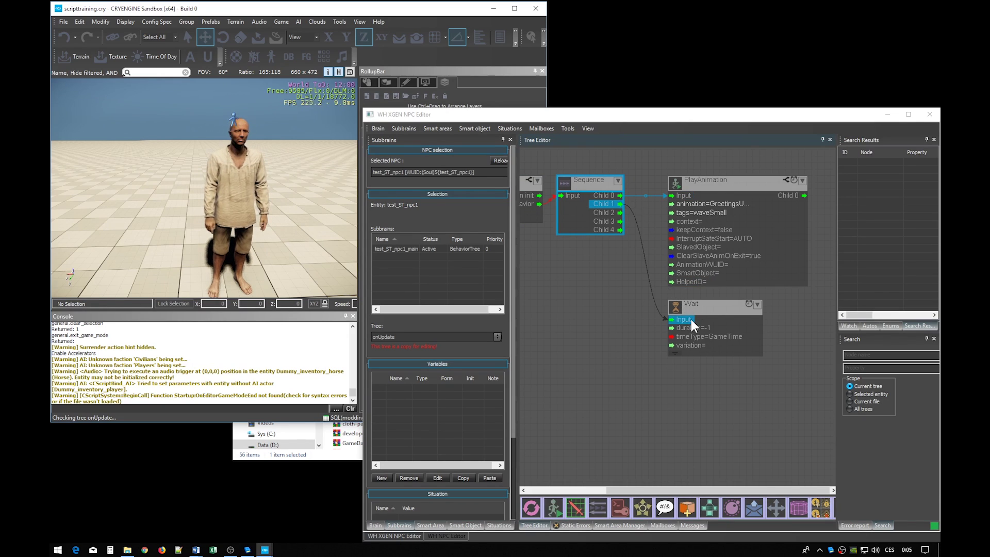
# Move the PlayAnimation and Wait nodes together slightly closer to the Sequence node.
pyautogui.moveTo(691, 320); pyautogui.dragTo(692, 320)
pyautogui.moveTo(658, 166); pyautogui.dragTo(831, 369)
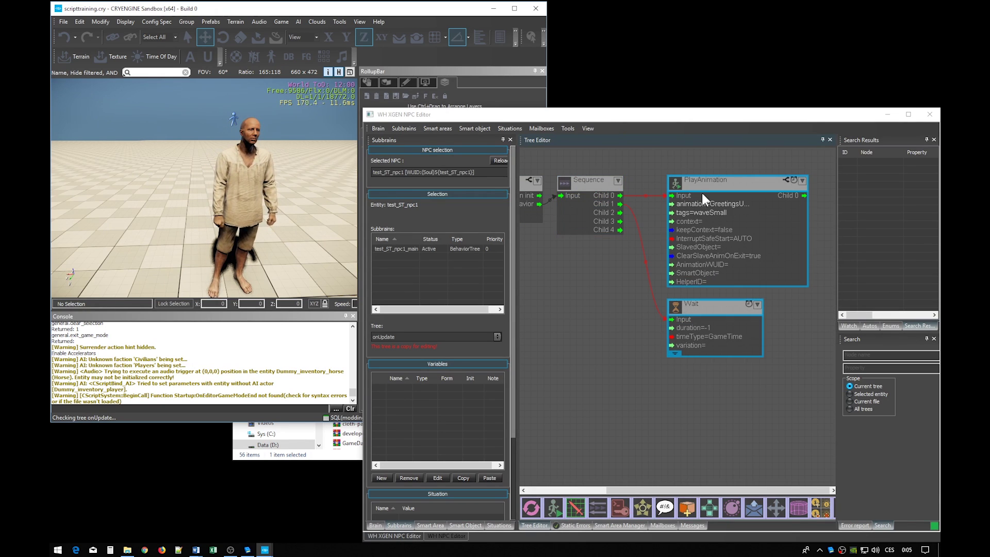
pyautogui.moveTo(700, 187); pyautogui.dragTo(681, 187)
pyautogui.click(593, 290)
pyautogui.moveTo(591, 293); pyautogui.dragTo(608, 305, button='right')
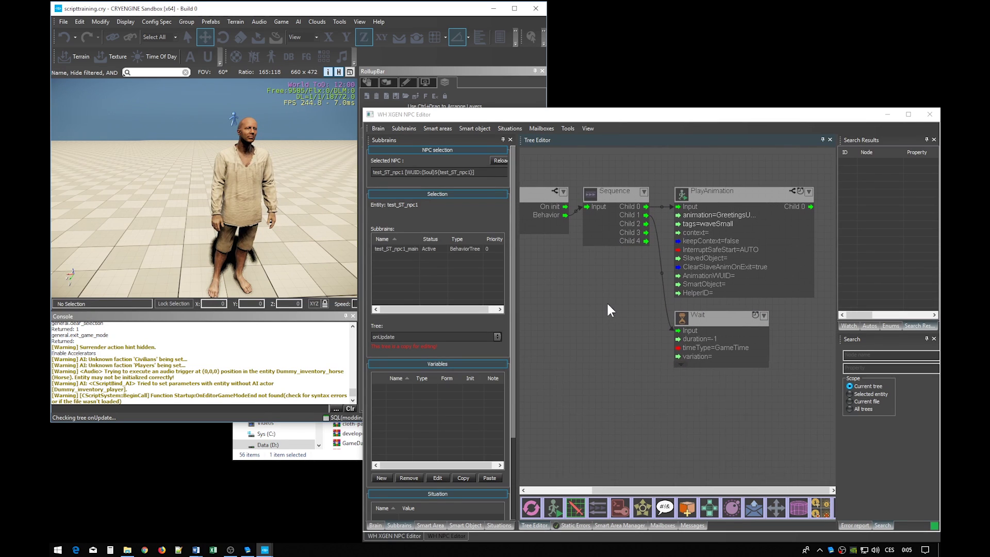
# Save the NPC's subbrain with the new Sequence, PlayAnimation and Wait nodes.
pyautogui.click(404, 129)
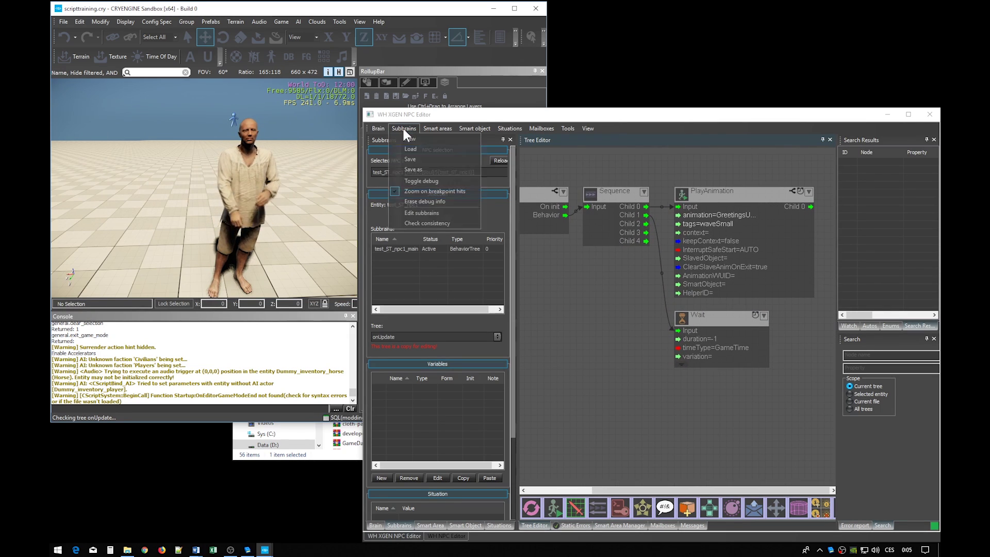
pyautogui.click(412, 159)
pyautogui.moveTo(610, 306)
pyautogui.mouseDown(button='right')
pyautogui.moveTo(607, 282)
pyautogui.moveTo(611, 293)
pyautogui.mouseUp(button='right')
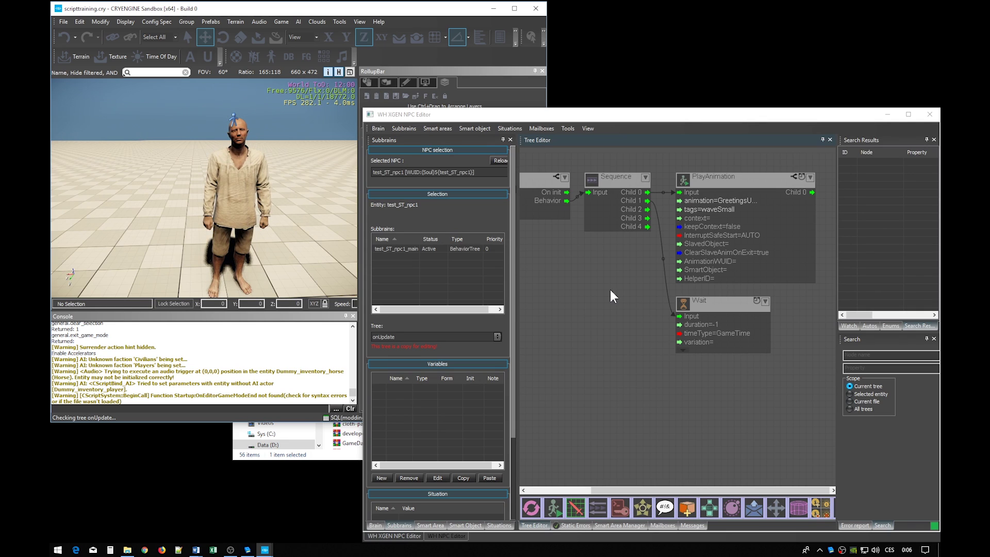
# Switch to the CRYENGINE Sandbox level view and run game mode to test the NPC's sequence of animation and wait.
pyautogui.click(161, 181)
pyautogui.moveTo(193, 154); pyautogui.dragTo(195, 146, button='right')
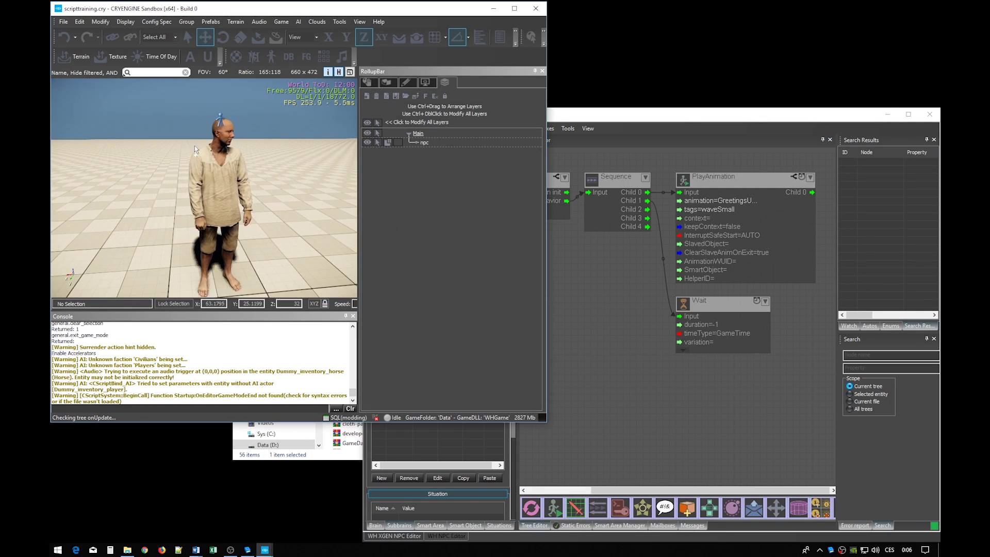
pyautogui.hotkey('ctrl', 'g')
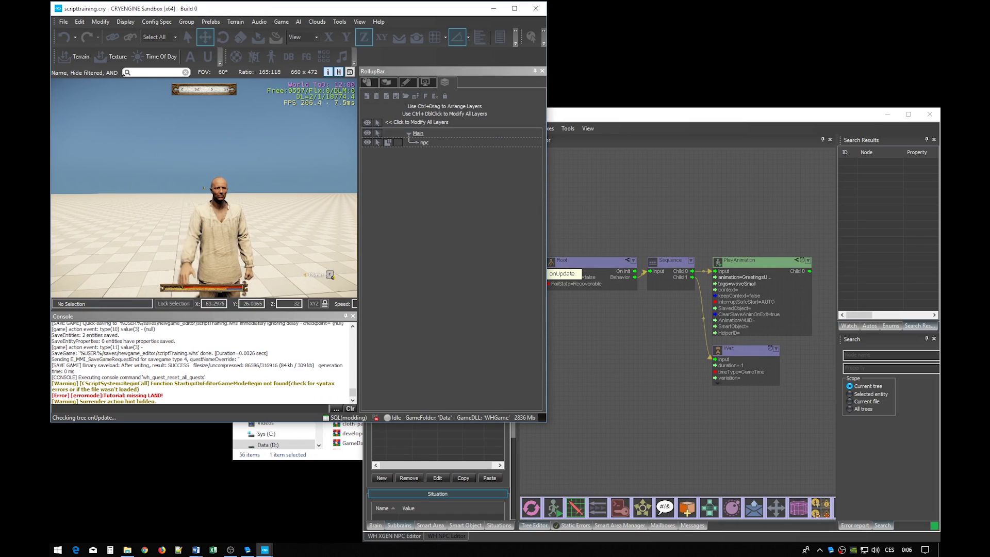